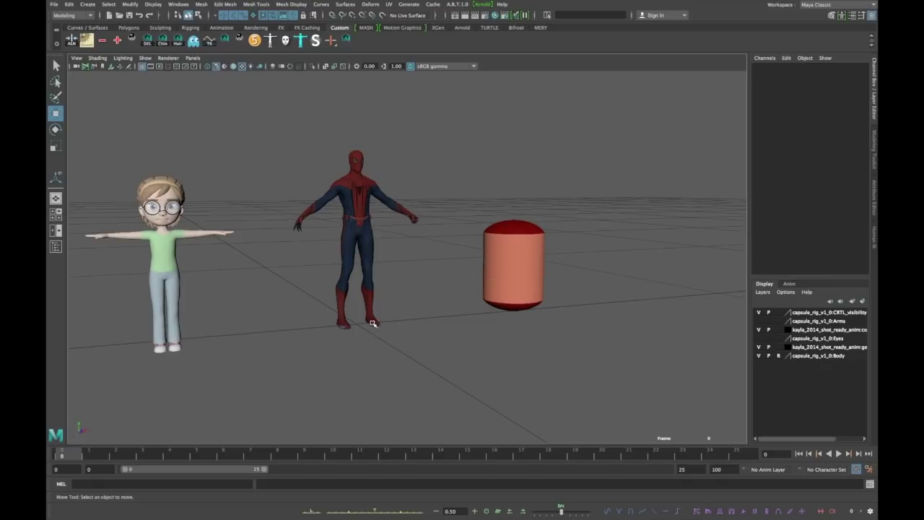
Step: Show the rig control curves and raise the girl's left hand control to a Translate Y of about 29.4
key("alt+1")
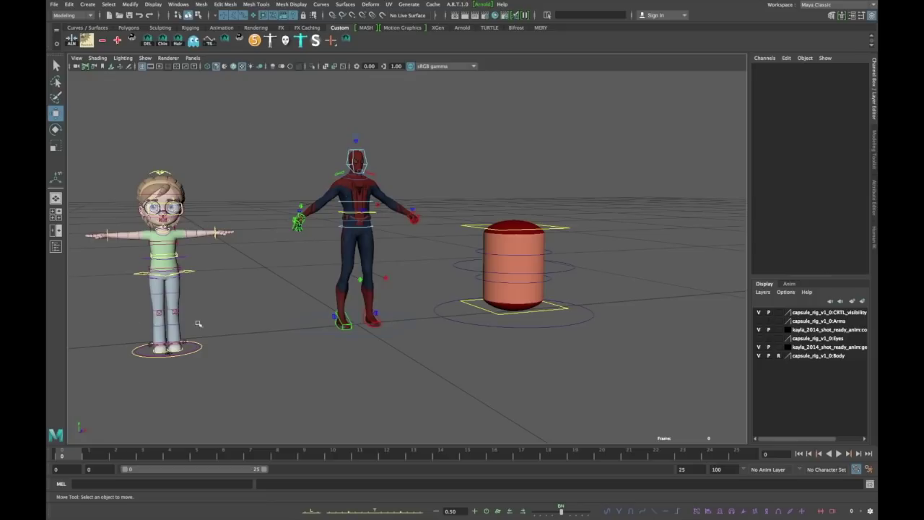
left_click(215, 233)
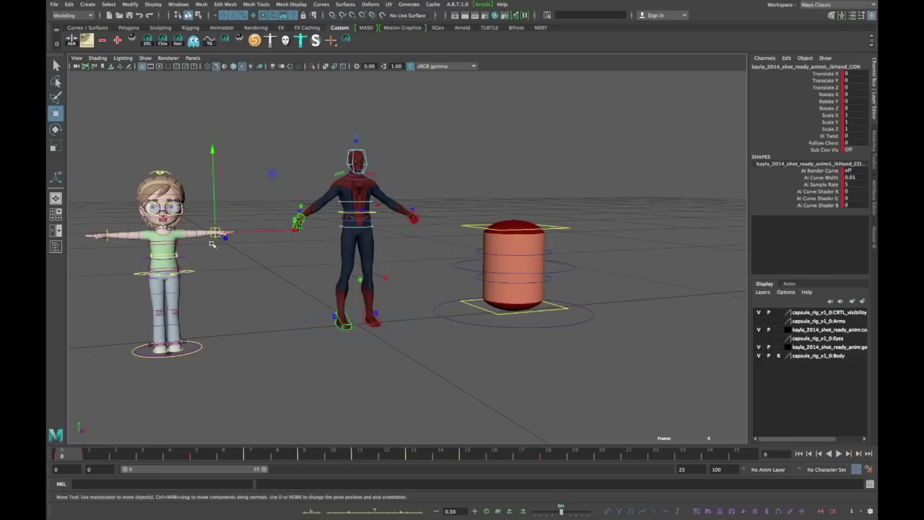
left_click_drag(224, 237, 210, 199)
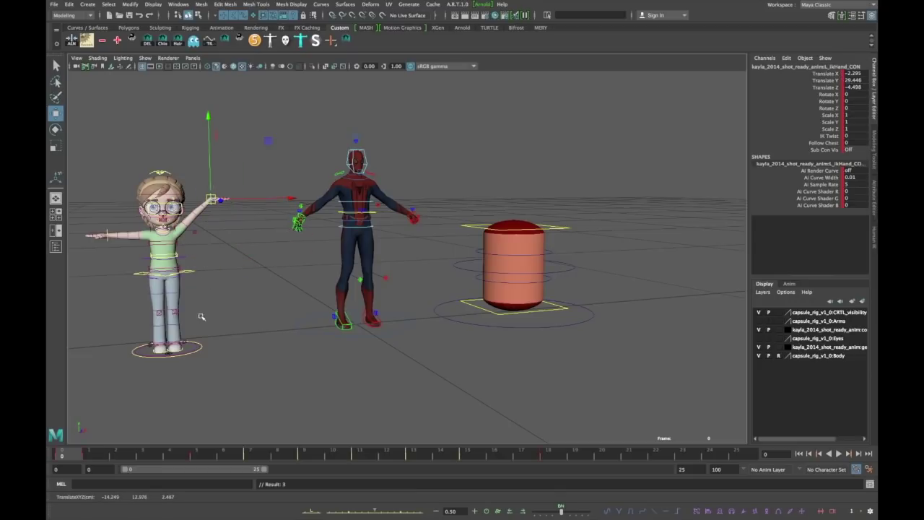
Step: Rotate the Spider-Man rig's head control slightly
left_click(364, 163)
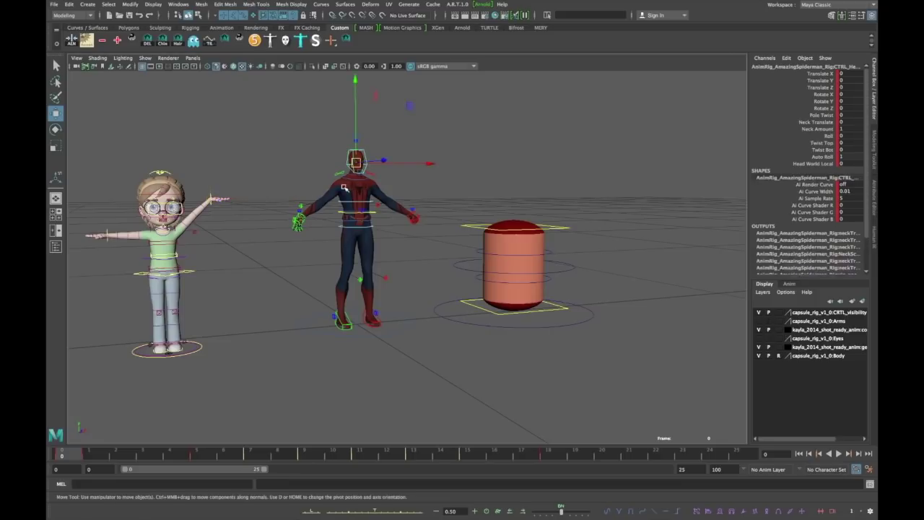
key("e")
left_click_drag(338, 188, 358, 192)
Step: Squash and stretch the capsule with its shoulder control, ending at a Translate Y of about 9.63, and key it at frame 0
left_click(543, 232)
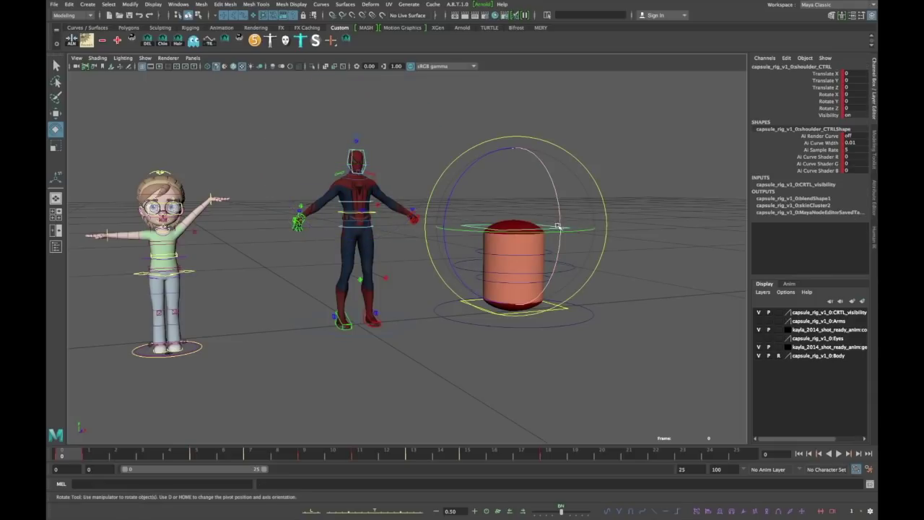
key("w")
mouse_move(515, 229)
left_mouse_down()
mouse_move(538, 213)
mouse_move(524, 206)
mouse_move(551, 225)
mouse_move(527, 217)
mouse_move(541, 210)
mouse_move(526, 238)
mouse_move(510, 239)
left_mouse_up()
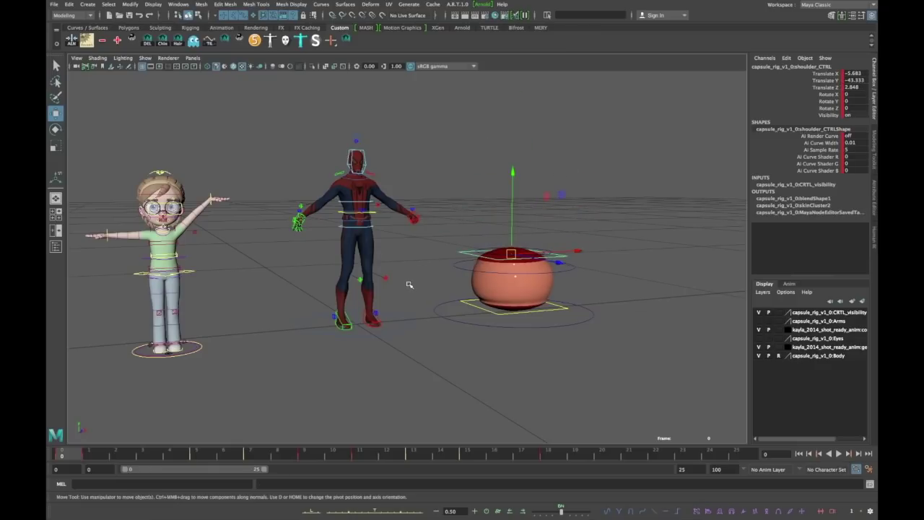
left_click_drag(515, 253, 517, 220)
key("s")
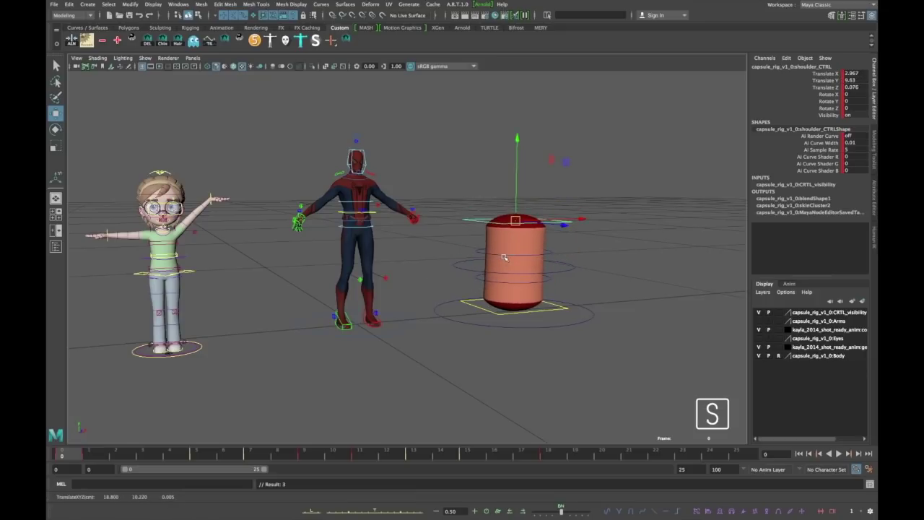
key("s")
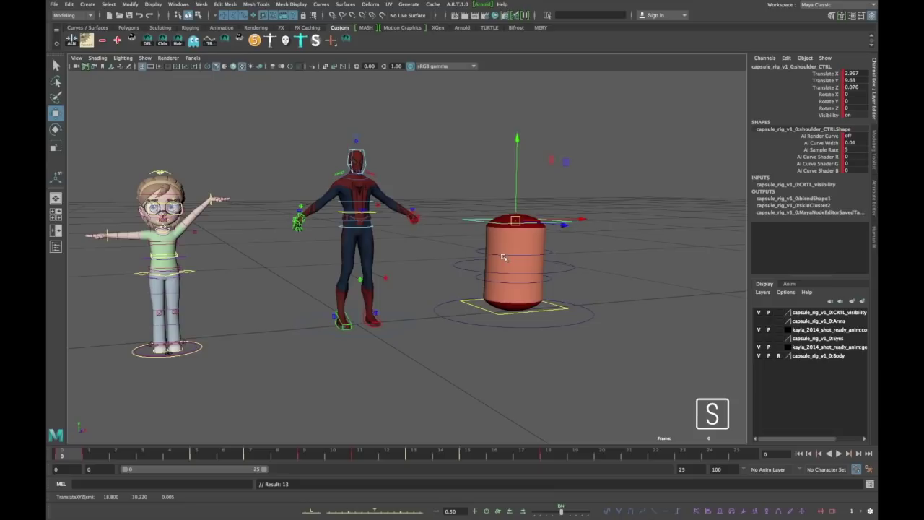
Step: Key all of the capsule rig's controls together at frame 0 and clear the selection
left_click(858, 469)
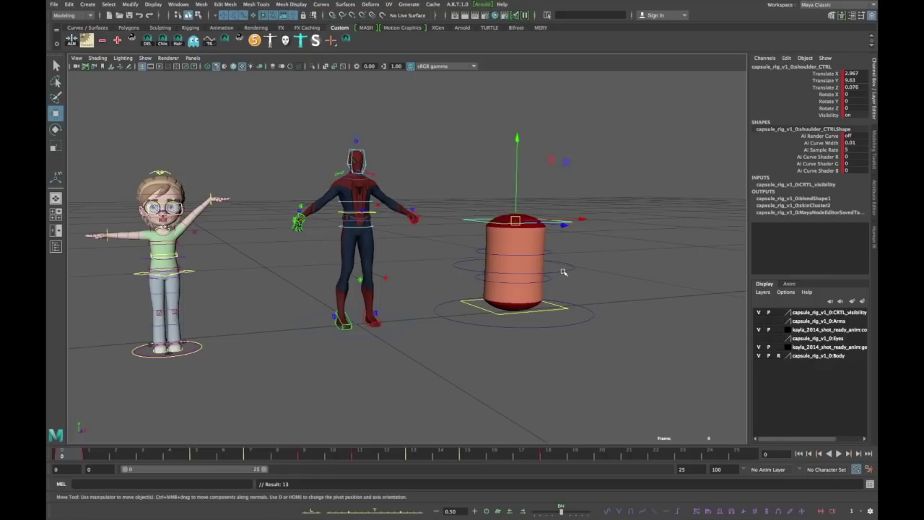
left_click_drag(611, 166, 431, 444)
key("s")
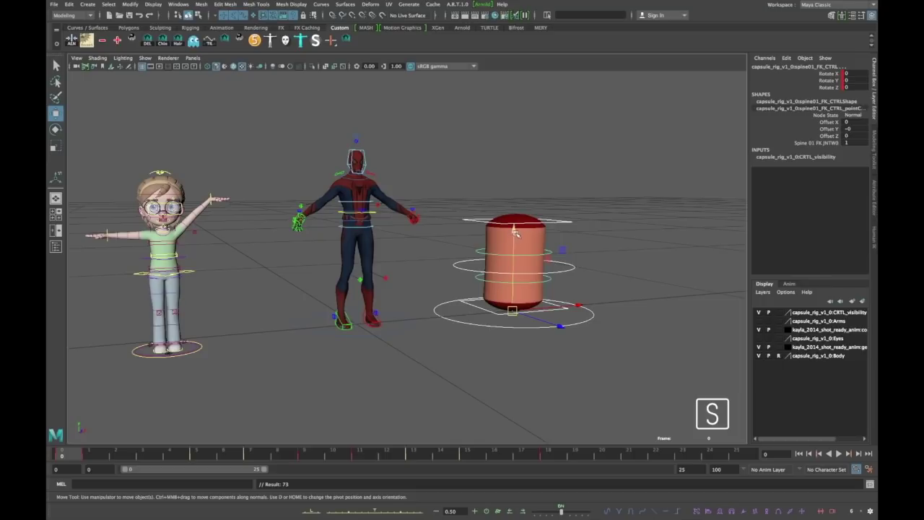
left_click(598, 261)
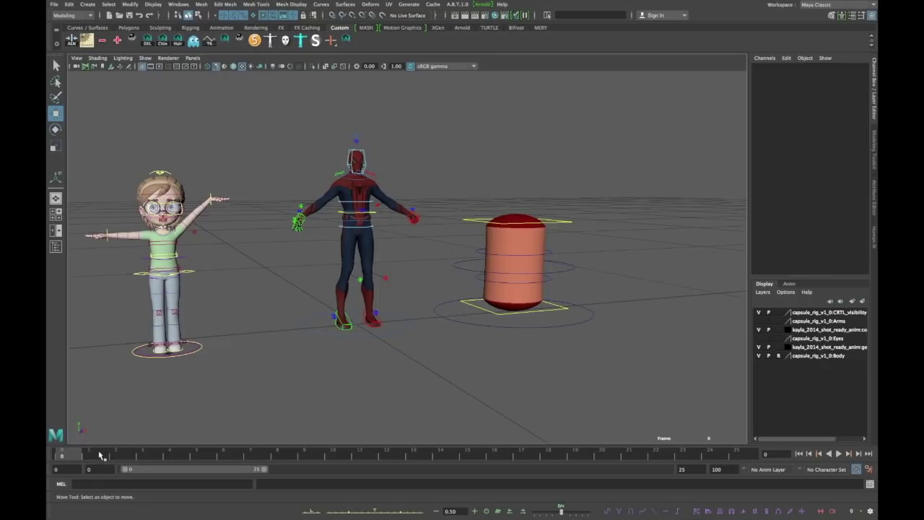
Step: Scrub between frames 1 and 18 to examine and compare the key poses of the three characters
left_click(101, 456)
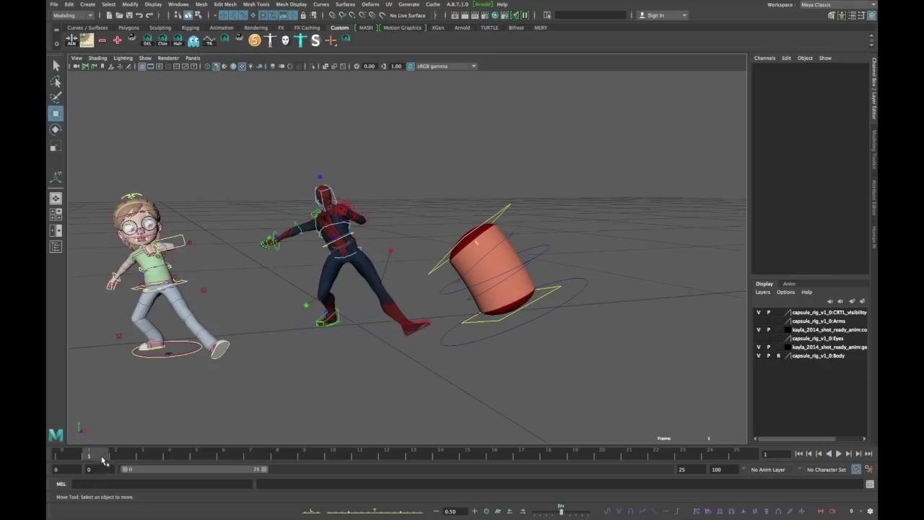
left_click(199, 456)
left_click(314, 456)
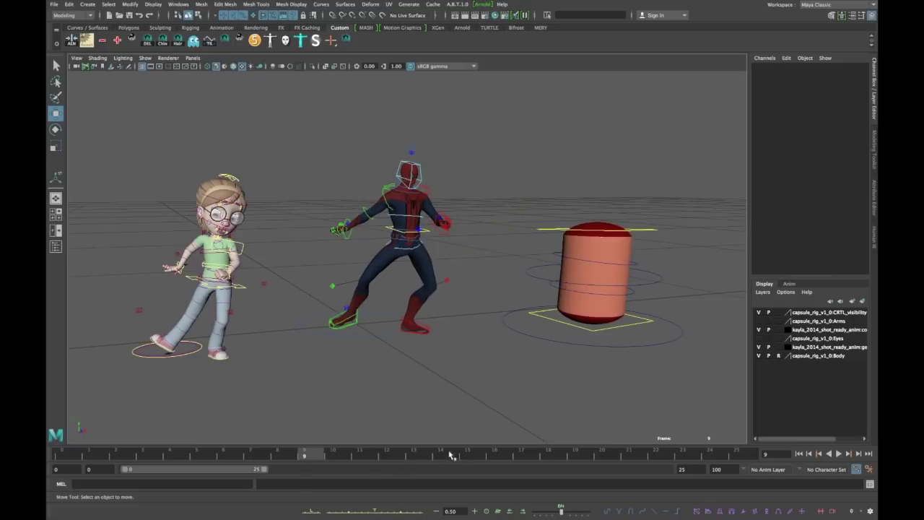
left_click_drag(449, 452, 543, 454)
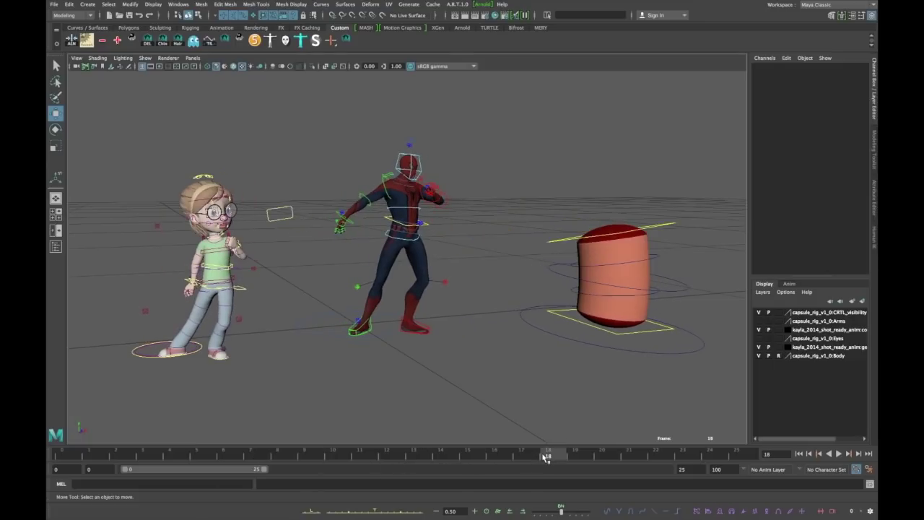
key("period")
left_click(106, 455)
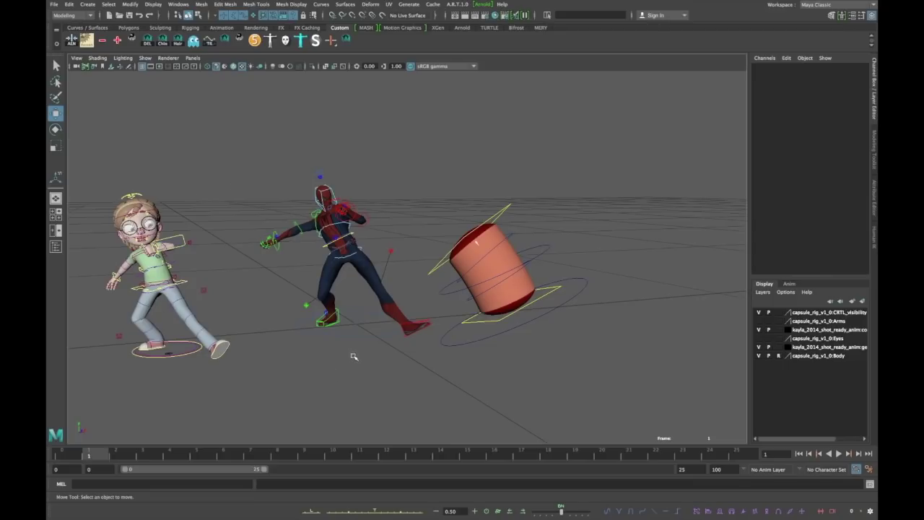
left_click(303, 455)
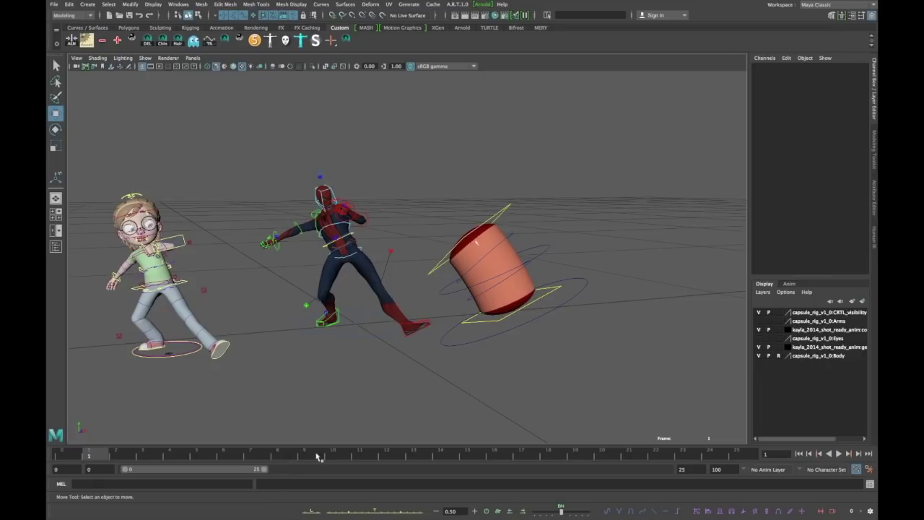
left_click(369, 456)
left_click(440, 455)
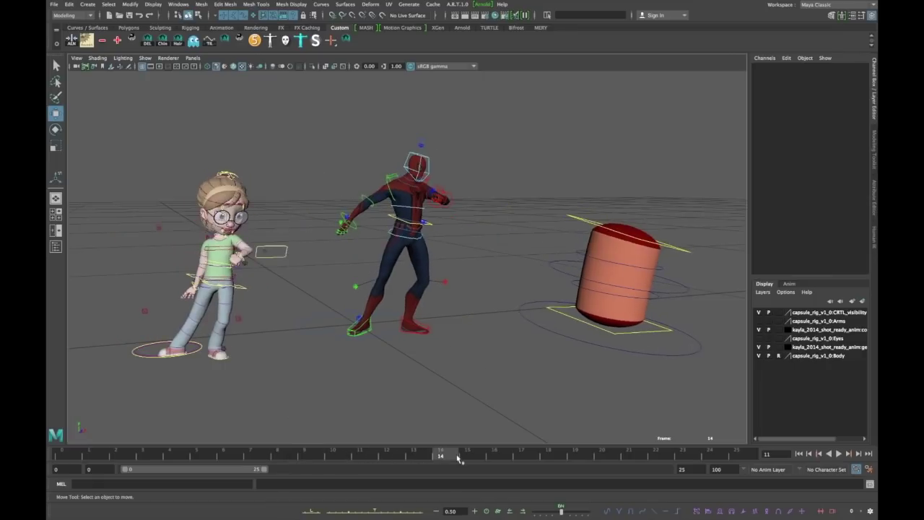
Step: Open the Graph Editor and place its window clear of the girl character
left_click(177, 5)
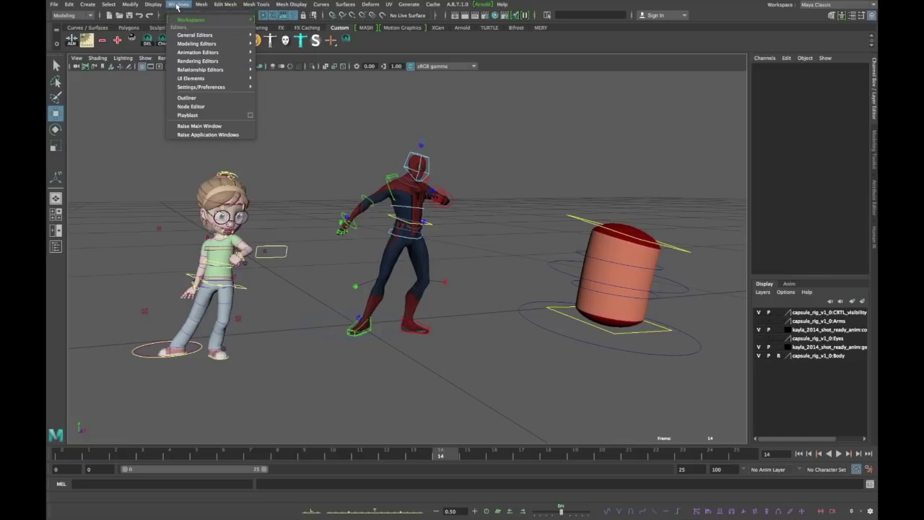
mouse_move(214, 56)
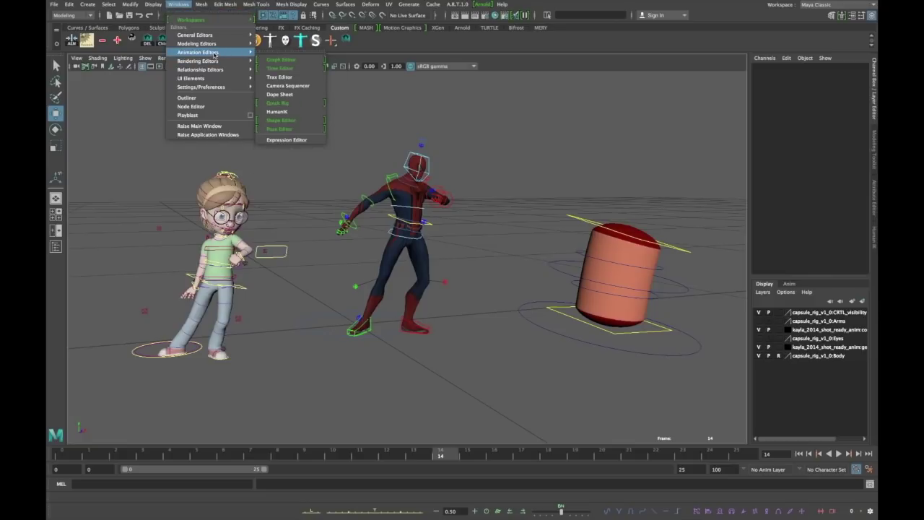
left_click(293, 63)
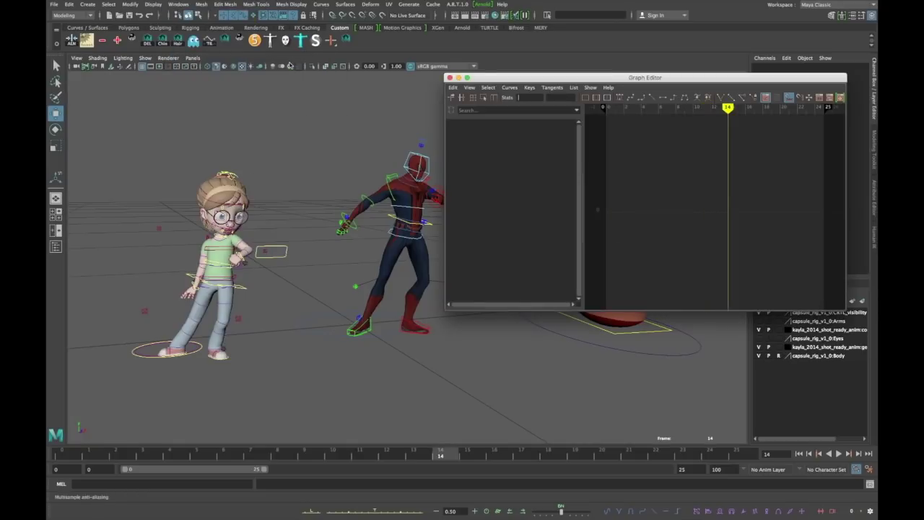
left_click_drag(557, 80, 506, 87)
Step: Shift the girl's waist control to a Translate X of about 7.36 at frame 14 and reselect it to load its curves
left_click(242, 293)
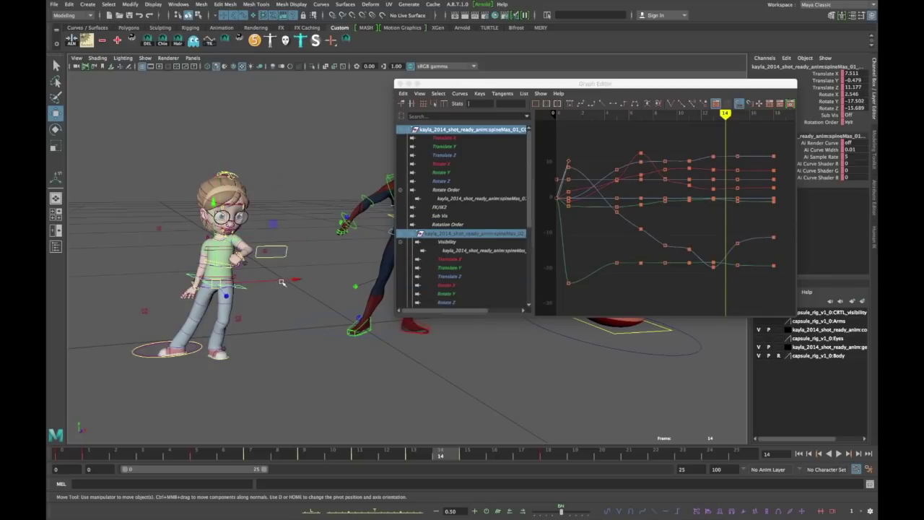
left_click_drag(283, 283, 275, 306)
left_click(275, 306)
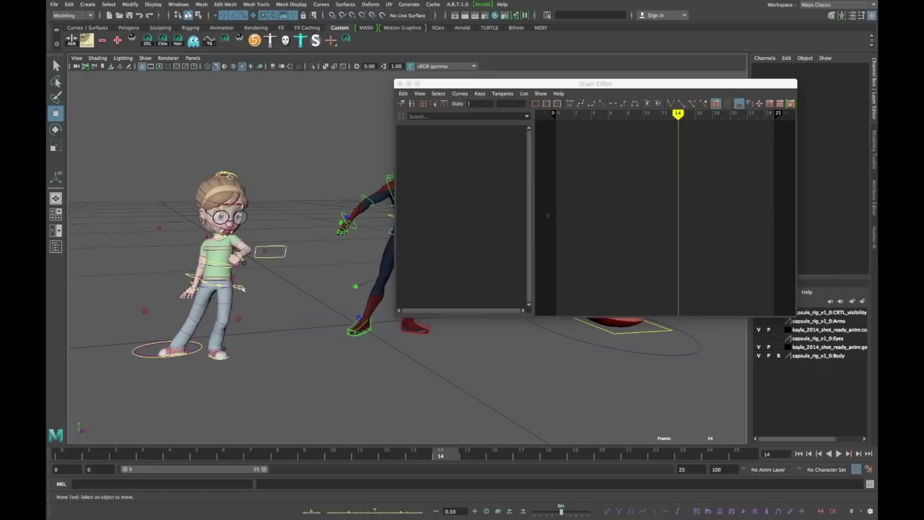
left_click(242, 288)
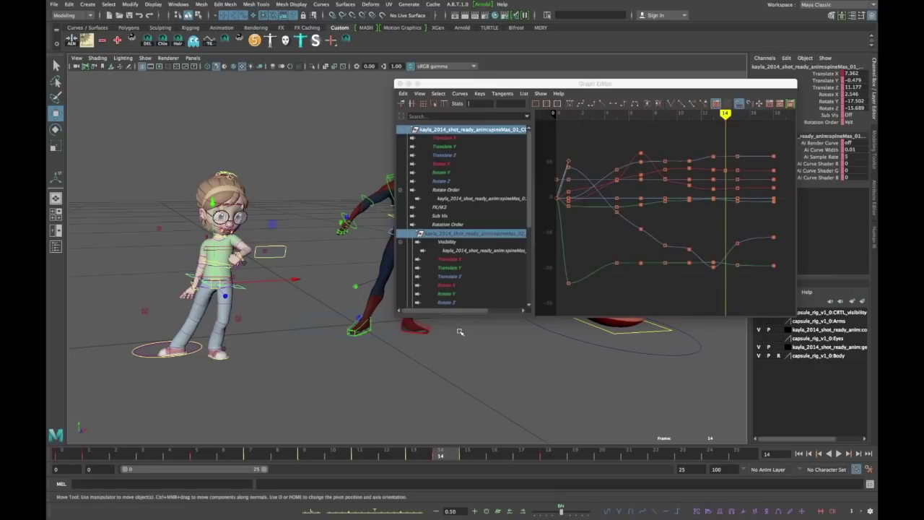
Step: Isolate the waist control's Translate Y curve and raise its frame 15 key to about 0.7
left_click(462, 146)
left_click(470, 455)
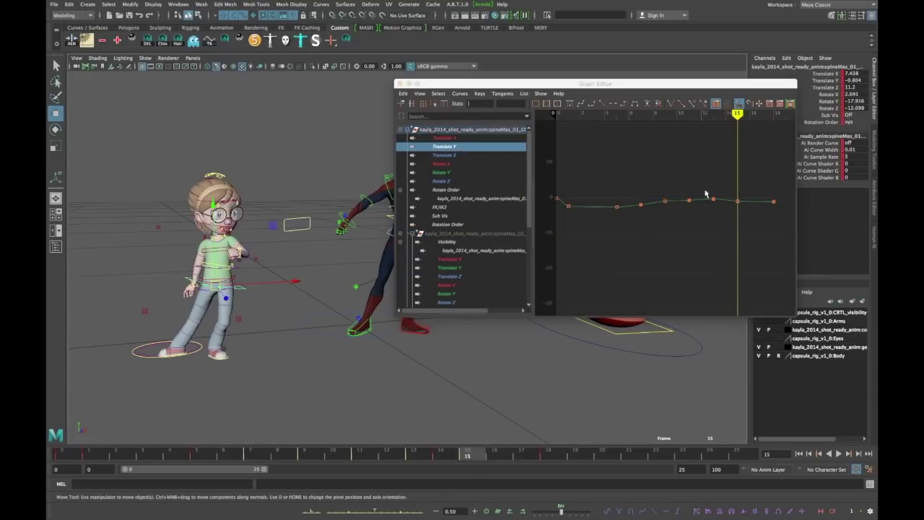
left_click_drag(750, 189, 737, 208)
mouse_move(737, 208)
middle_mouse_down()
mouse_move(736, 220)
mouse_move(728, 195)
mouse_move(729, 220)
mouse_move(736, 196)
middle_mouse_up()
Step: Try raising the waist control in the viewport to a Translate Y of about 3.3, undo it and close the Graph Editor
left_click(260, 258)
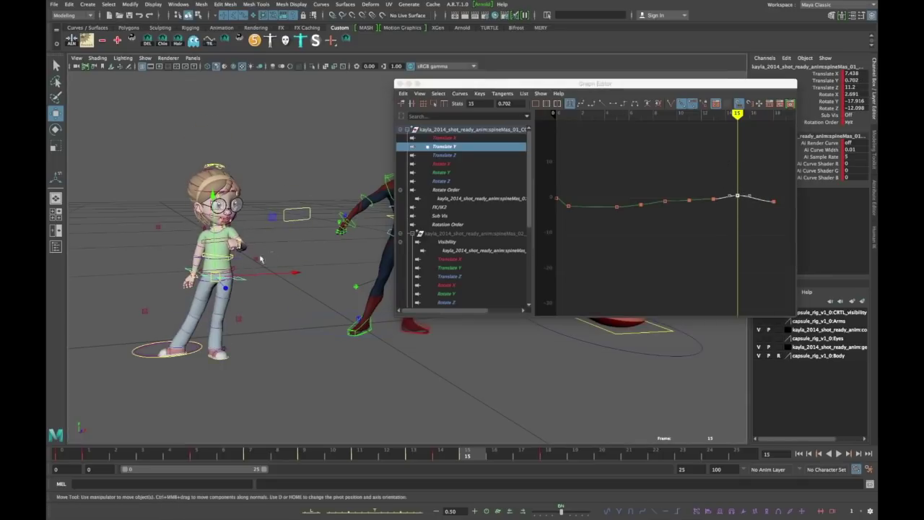
left_click(246, 278)
mouse_move(214, 259)
left_mouse_down()
mouse_move(213, 231)
mouse_move(209, 263)
left_mouse_up()
middle_click_drag(210, 262, 221, 267)
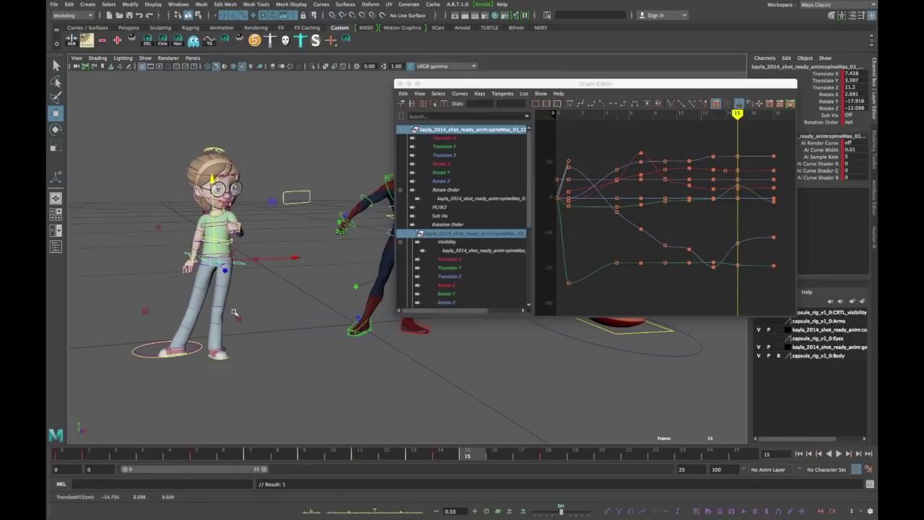
key("ctrl+z")
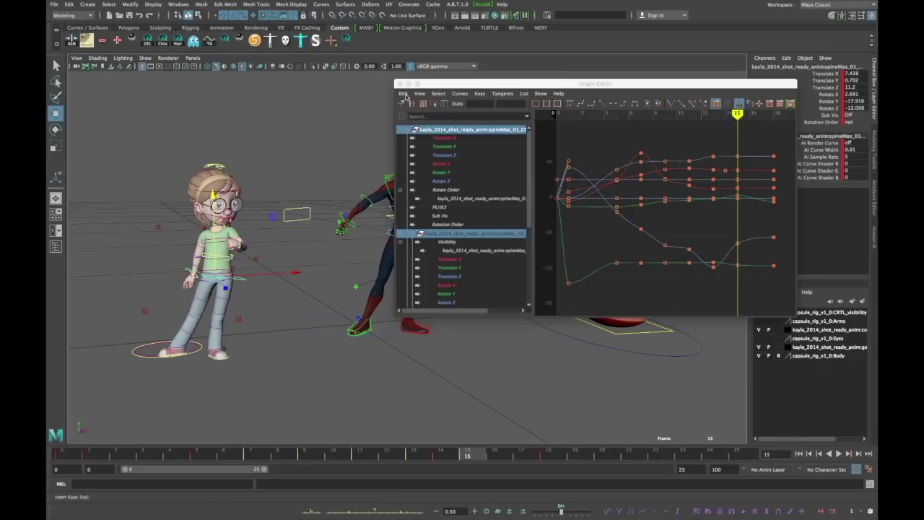
left_click(402, 85)
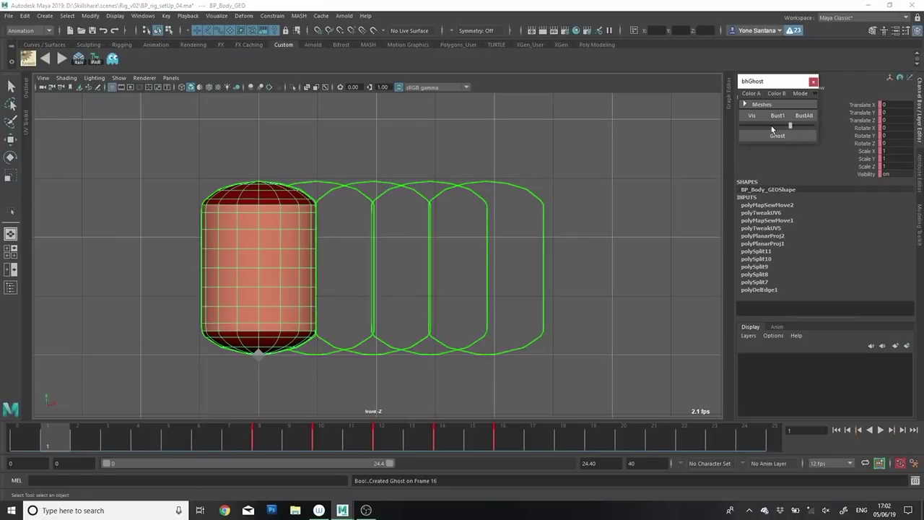
Step: Hide the capsule's ghost outlines and play its animation
left_click_drag(814, 125, 741, 127)
left_click(571, 238)
left_click(879, 429)
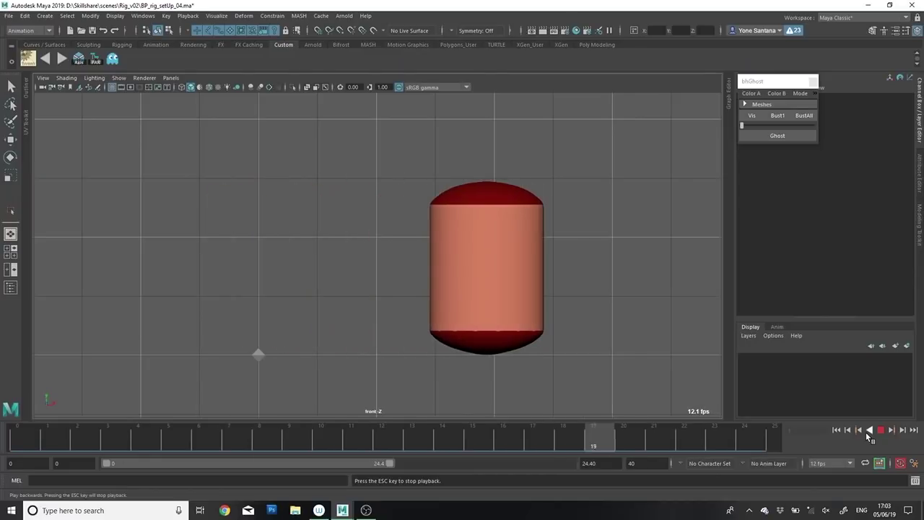
Step: Bring the capsule's bhGhost outlines back to full visibility
left_click_drag(744, 127, 804, 124)
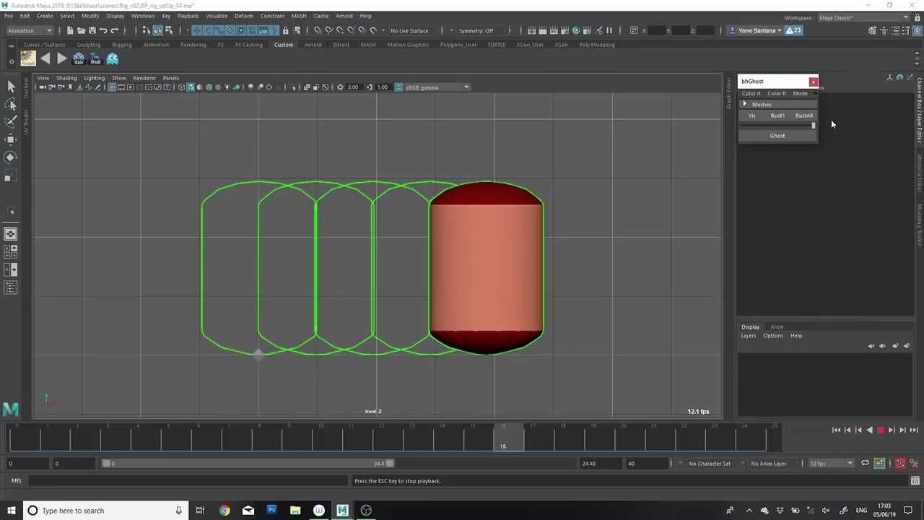
left_click(796, 135)
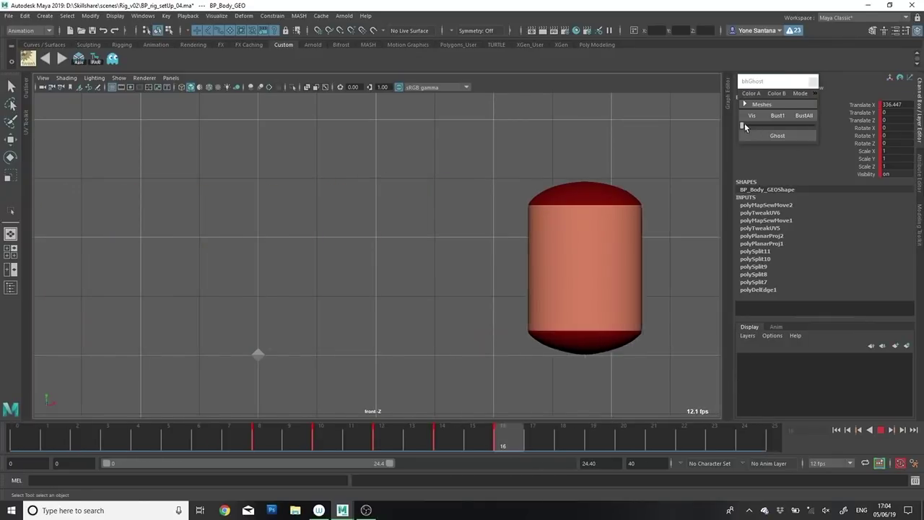
left_click_drag(742, 124, 825, 125)
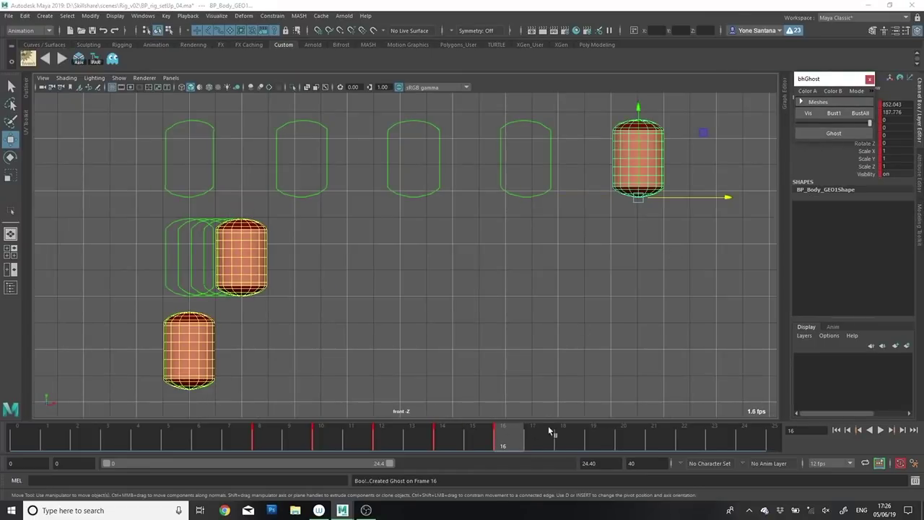
Step: Go to frame 18, deselect the three capsules and fade out their ghost outlines
left_click_drag(551, 431, 572, 430)
left_click(433, 298)
left_click_drag(869, 122, 755, 129)
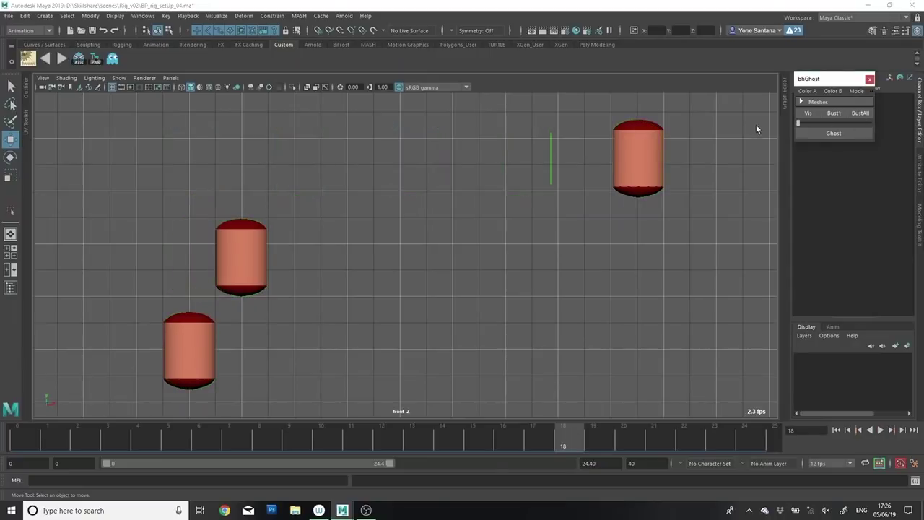
Step: Select all three capsules and display only their Translate X curves together in the Graph Editor
left_click(642, 171)
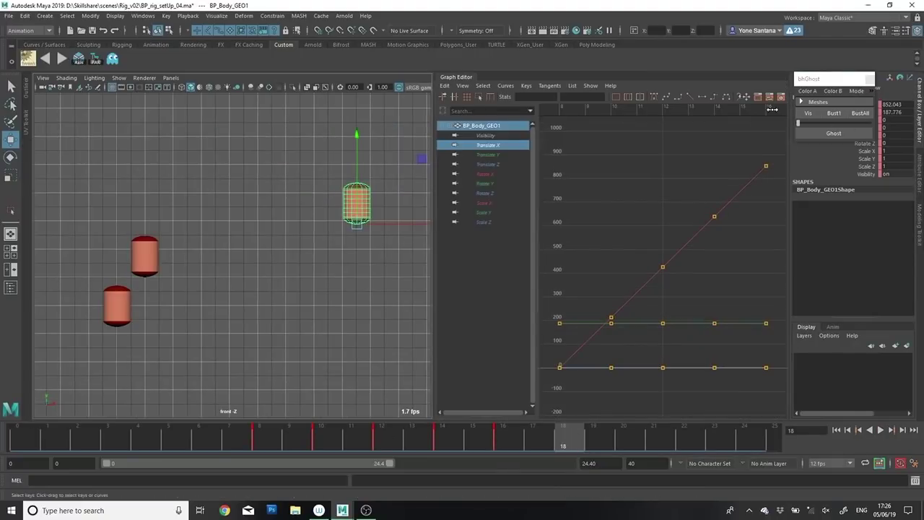
left_click(151, 261, "shift")
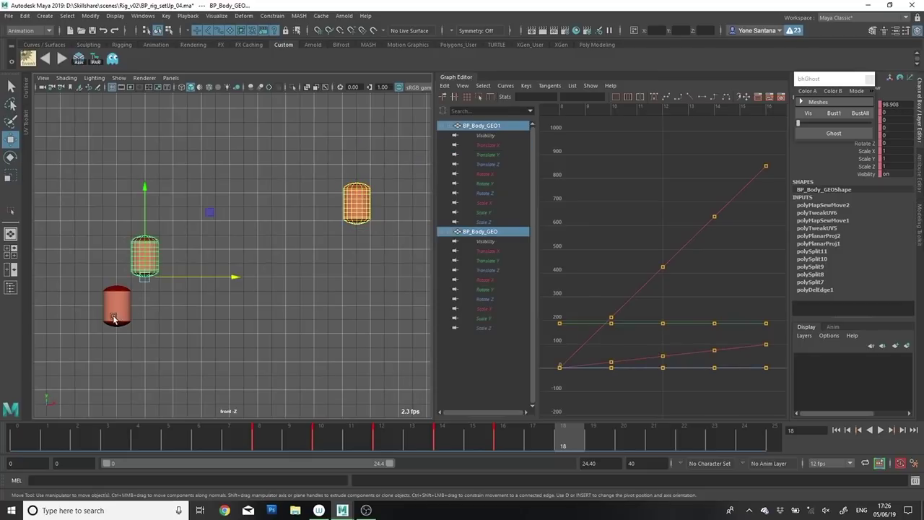
left_click(117, 313, "shift")
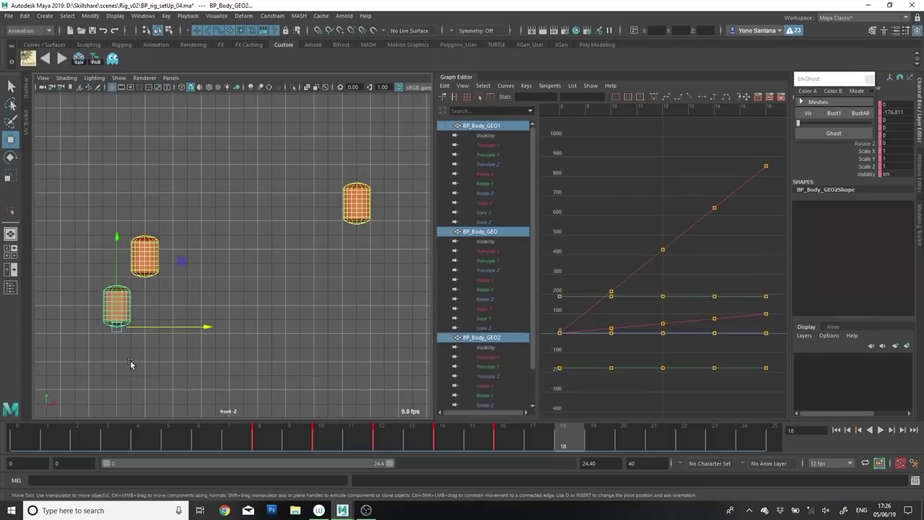
left_click(499, 146)
left_click(501, 250, "ctrl")
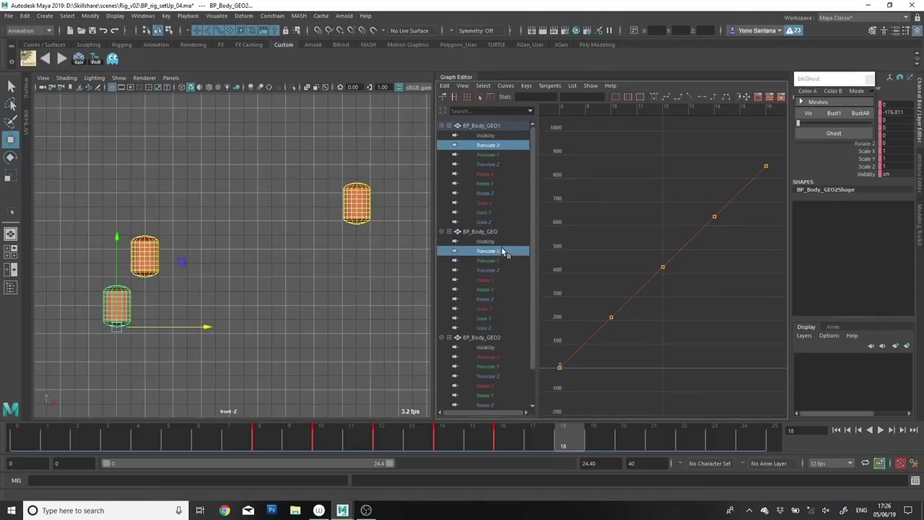
left_click(488, 357, "ctrl")
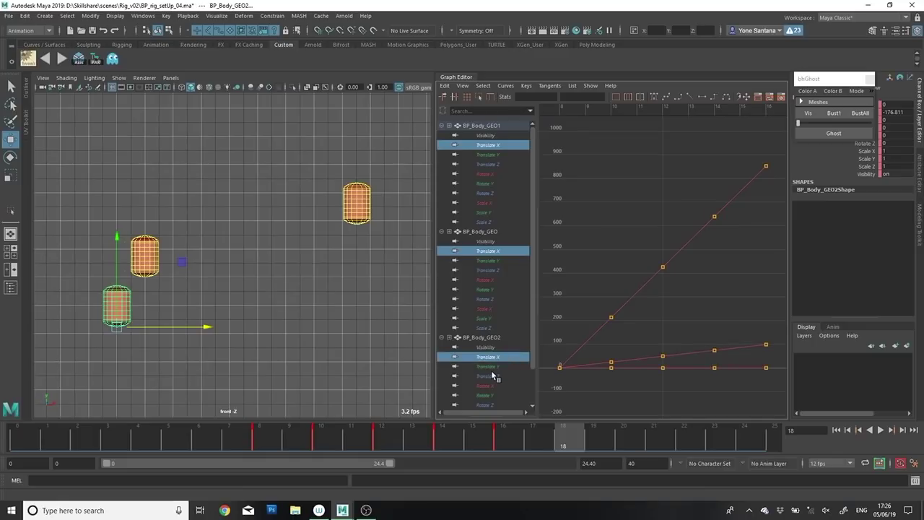
Step: Step through frames 8, 10, 12, 14 and 16 to compare the three capsules' spacing, ending with the curve selection cleared
left_click(267, 439)
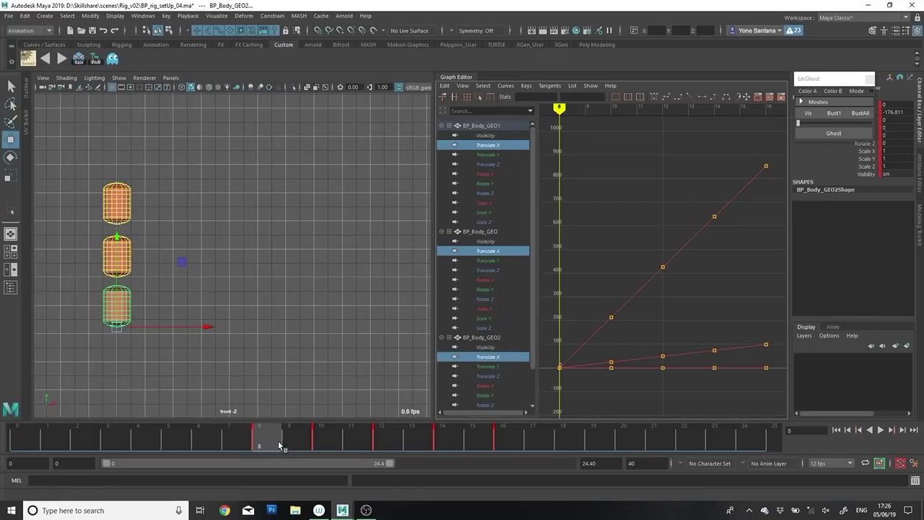
left_click_drag(280, 445, 334, 446)
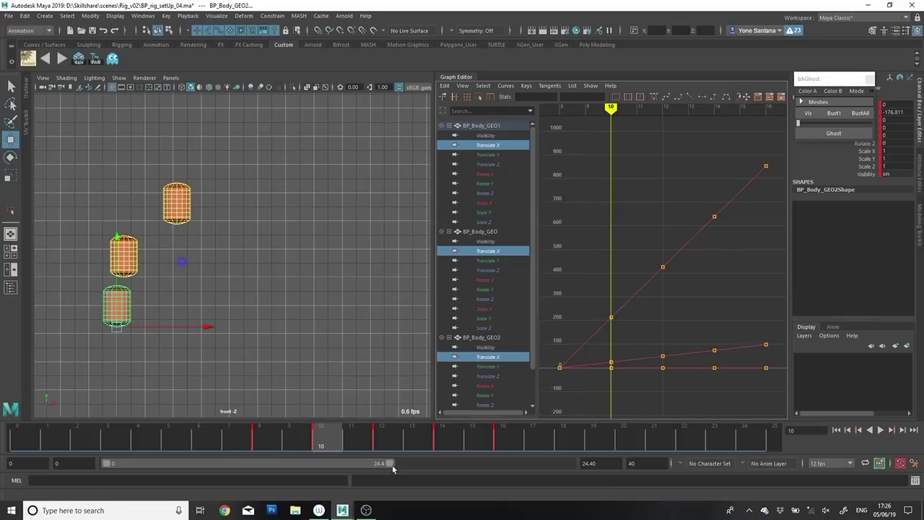
left_click_drag(390, 445, 404, 450)
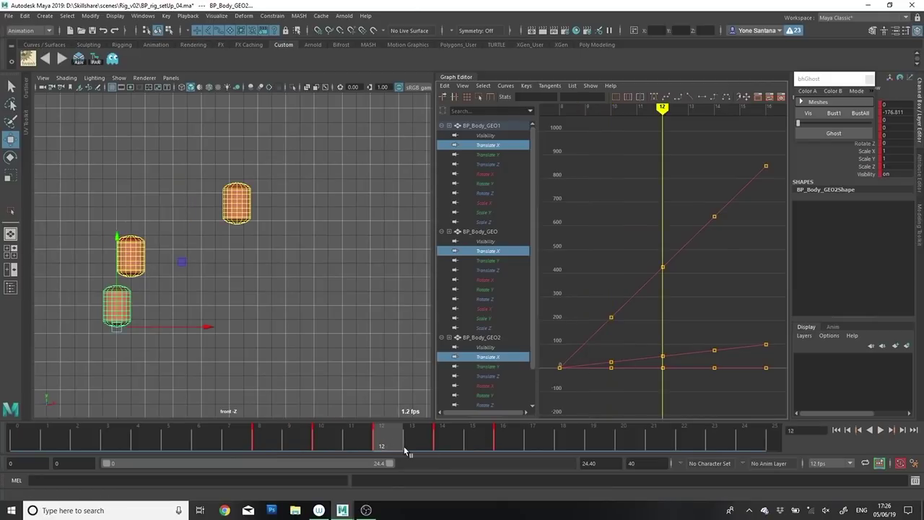
left_click(451, 443)
left_click(503, 443)
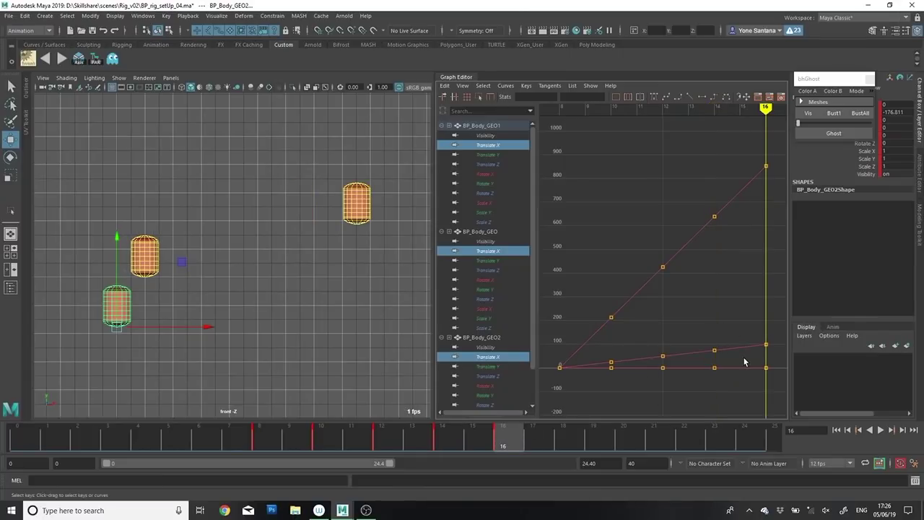
left_click(324, 324)
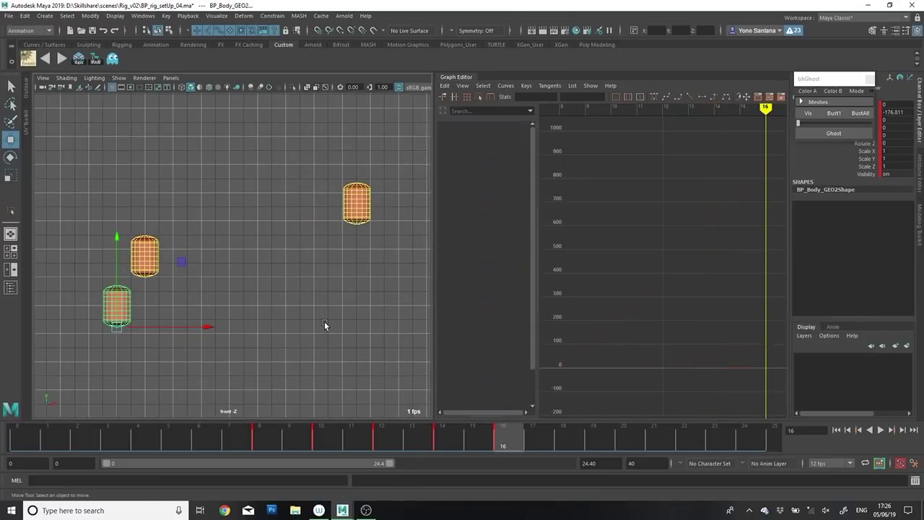
Step: View the upper and middle capsules' curves separately, and select both capsules to compare only their Translate X curves
left_click(352, 210)
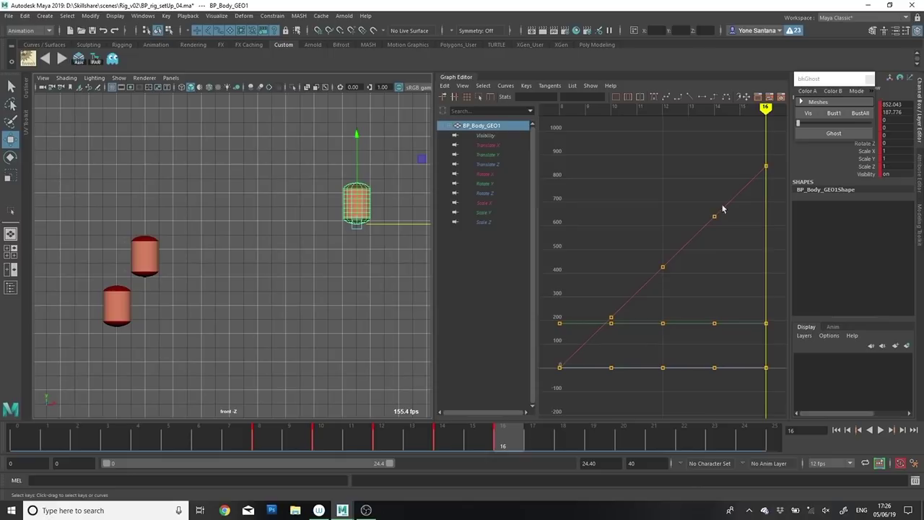
left_click(153, 258)
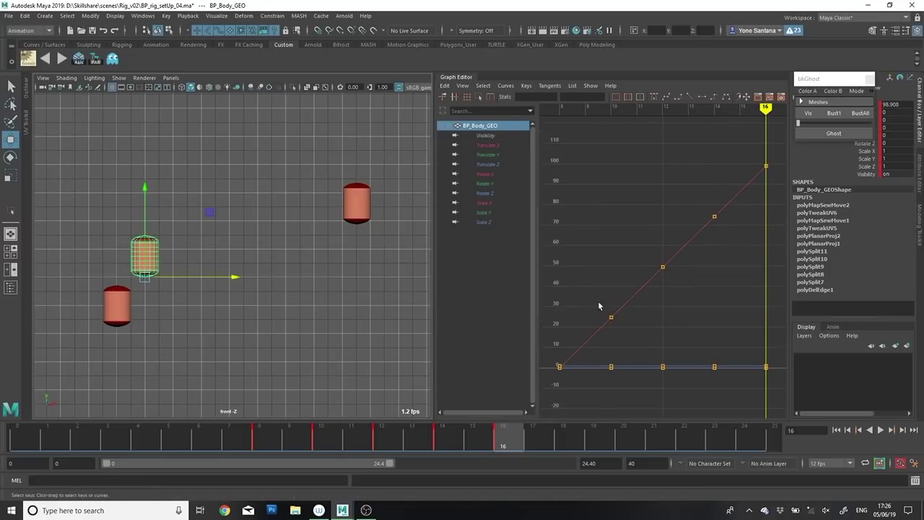
left_click(352, 218, "shift")
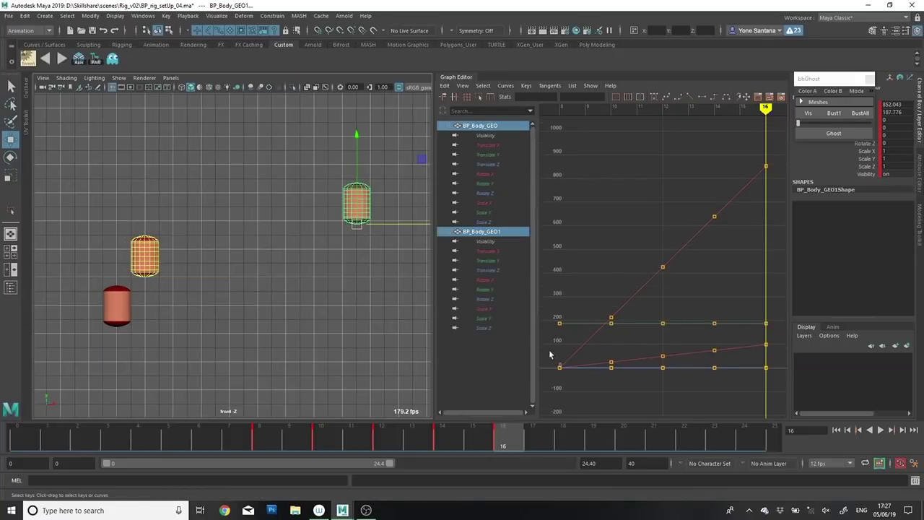
left_click(488, 145)
left_click(498, 251, "ctrl")
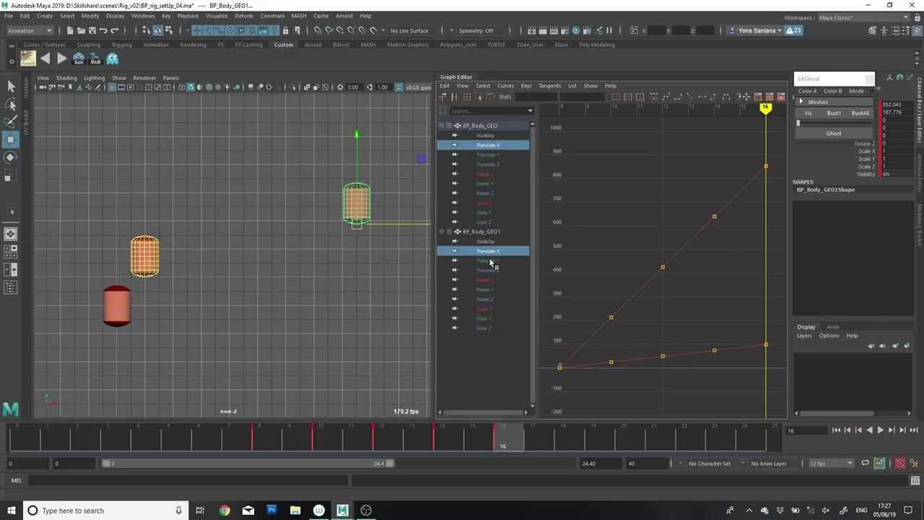
Step: Select only the middle capsule and examine the slope of its Translate X curve around frames 8 to 10
left_click(145, 254)
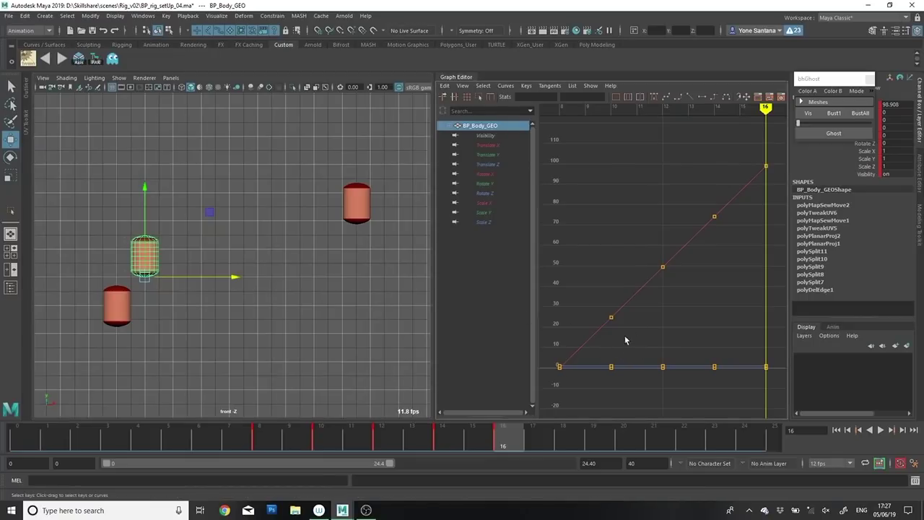
right_click_drag(614, 355, 657, 306, "alt")
scroll(660, 298, "down", 6)
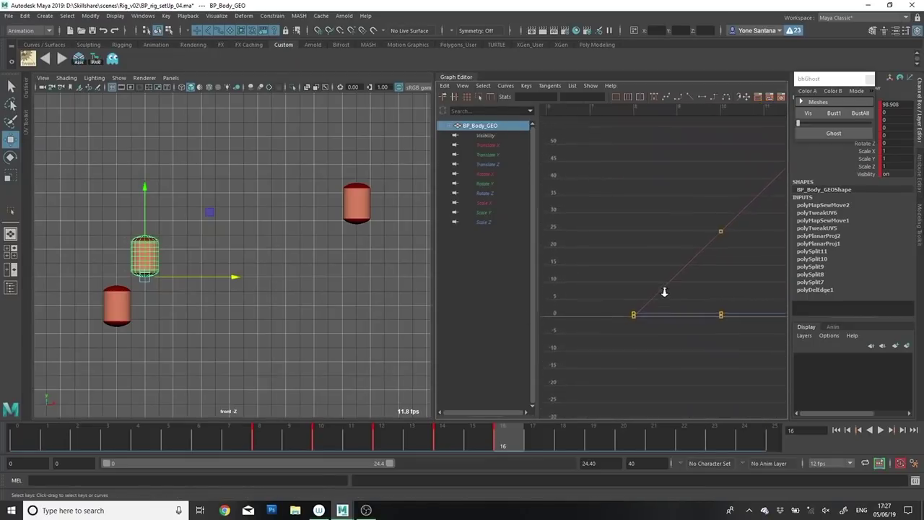
scroll(679, 295, "up", 6)
scroll(687, 294, "down", 5)
scroll(697, 292, "up", 1)
middle_click_drag(700, 291, 648, 295, "alt")
Step: Select the upper capsule alone, isolate its Translate X curve and inspect the section between frames 8 and 10
left_click(356, 210)
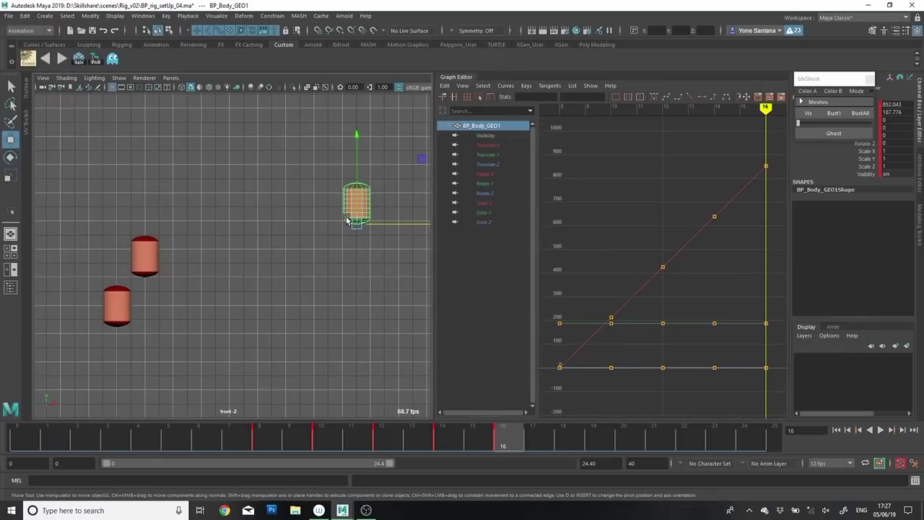
left_click(503, 150)
right_click_drag(640, 340, 689, 245, "alt")
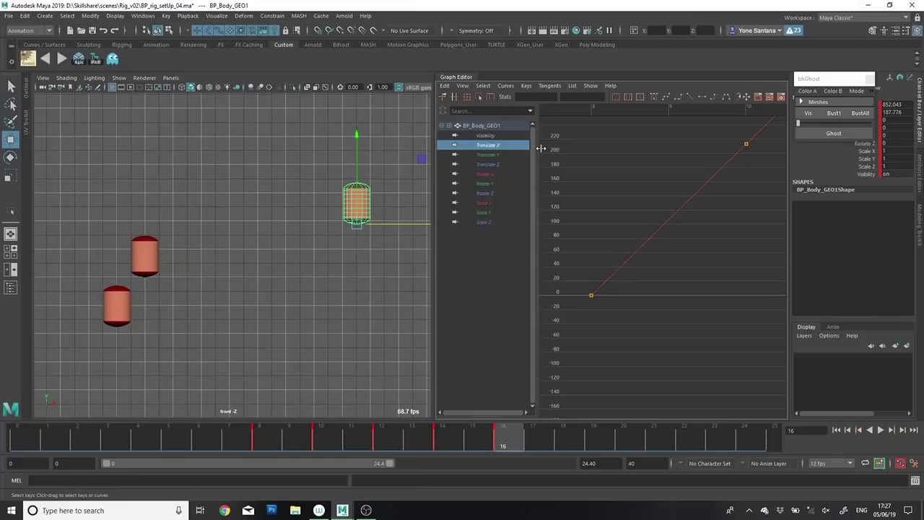
Step: Add the middle capsule to the selection and compare both capsules' Translate X curves framed in the Graph Editor
left_click(148, 259, "shift")
left_click(497, 251)
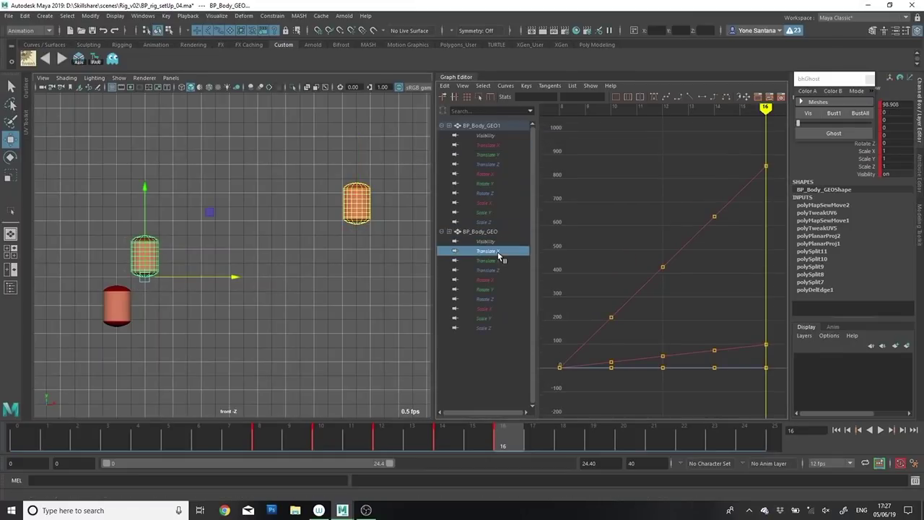
left_click(498, 174)
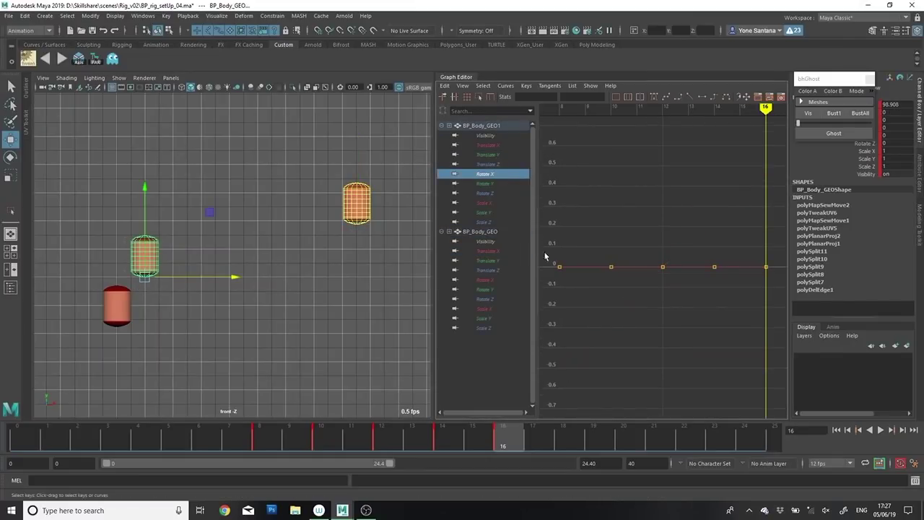
left_click(510, 145)
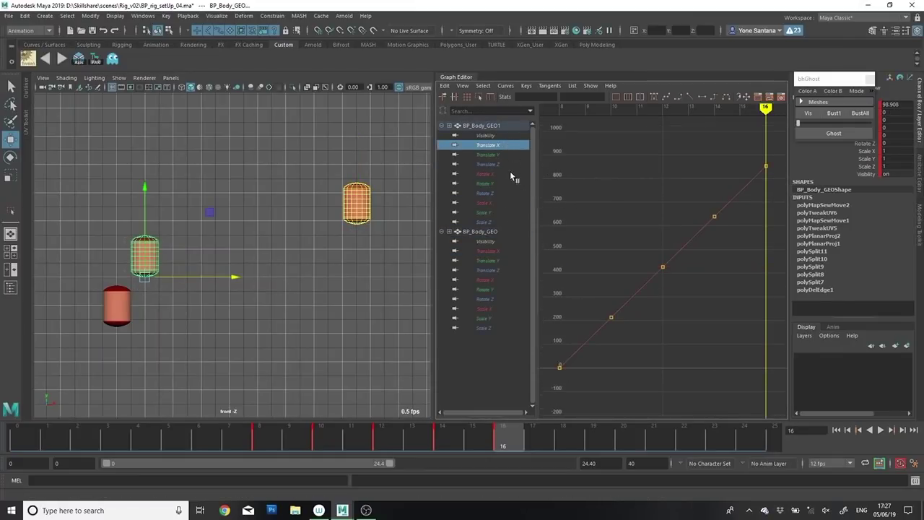
left_click(499, 251, "ctrl")
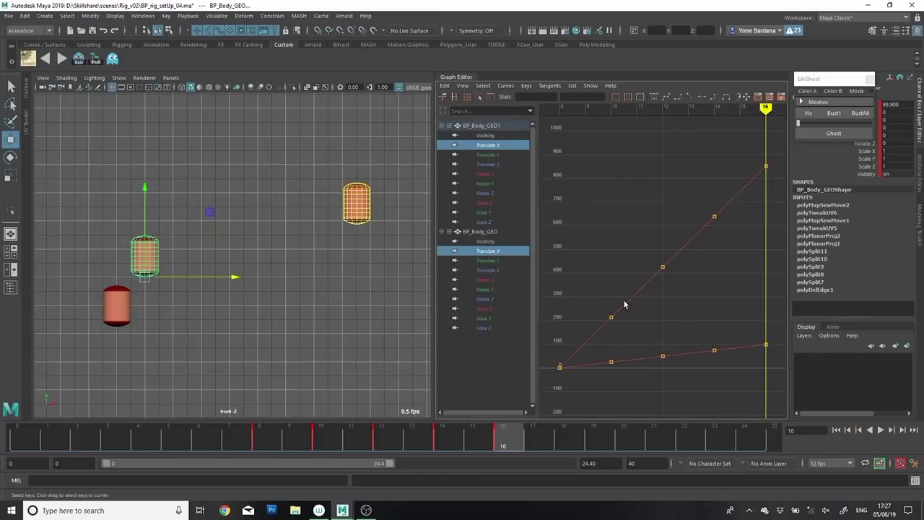
left_click_drag(625, 304, 565, 423)
key("f")
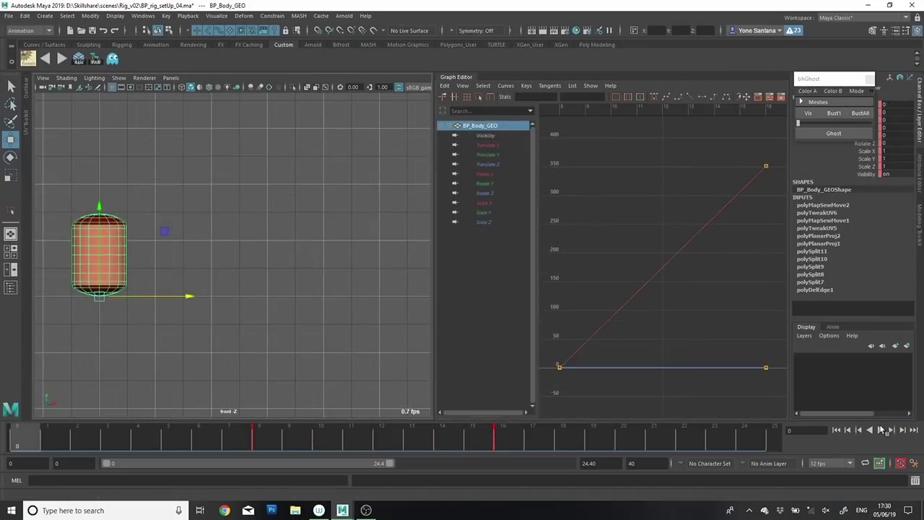
Step: Play the capsule's animation and examine how its Translate X curve accelerates between the keys at frames 20 and 40
left_click(880, 430)
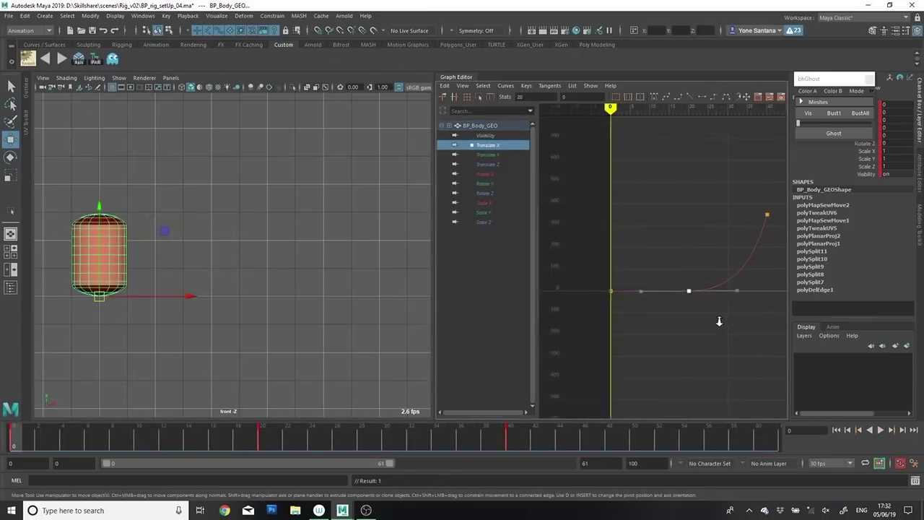
right_click_drag(715, 325, 718, 329, "alt")
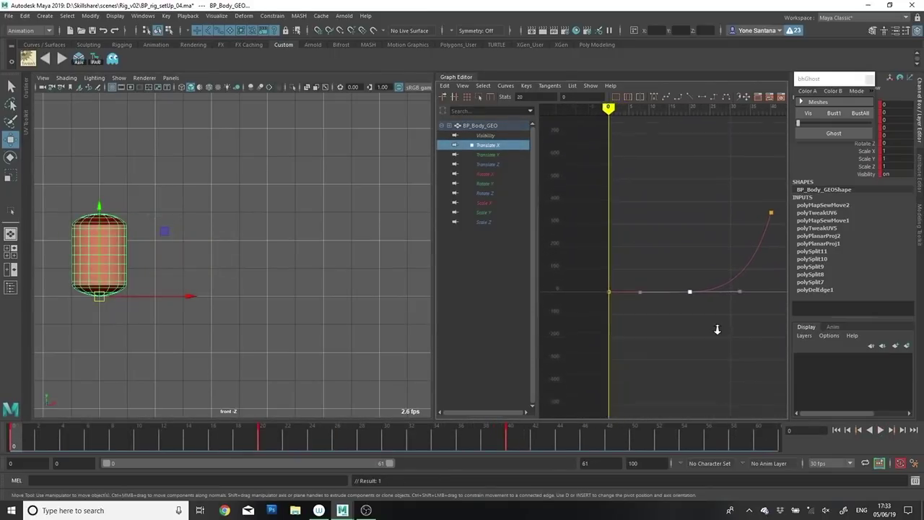
middle_click_drag(715, 330, 697, 337, "alt")
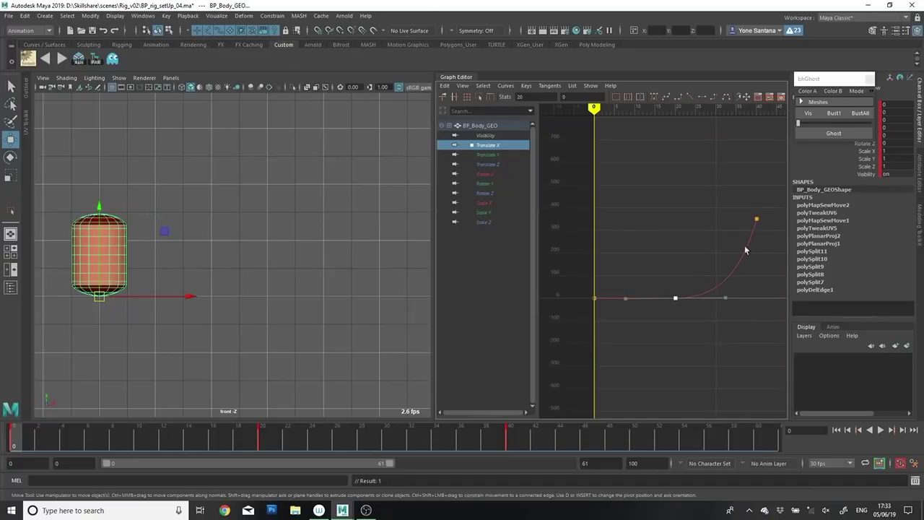
left_click(879, 429)
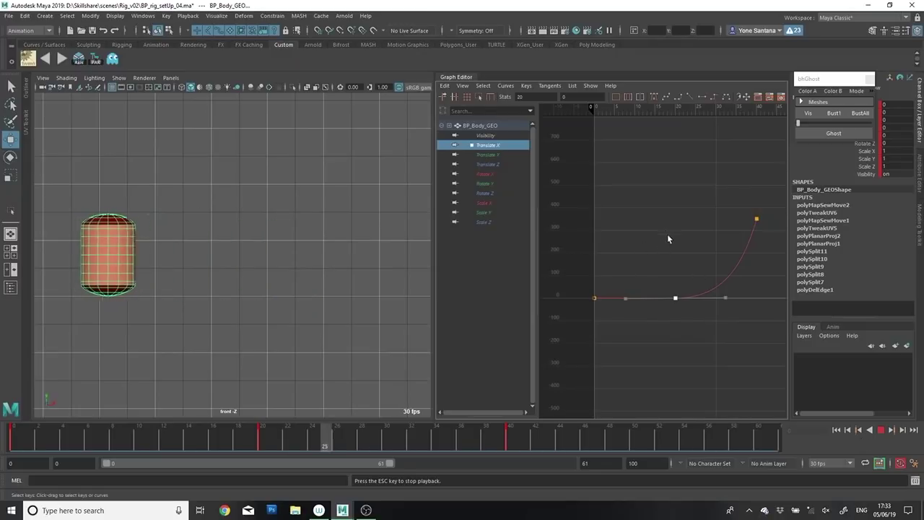
left_click(879, 429)
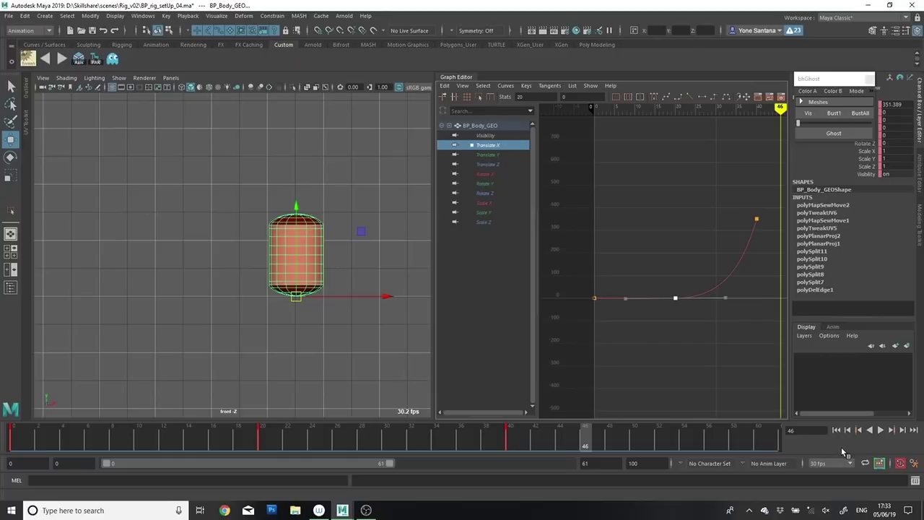
left_click(879, 430)
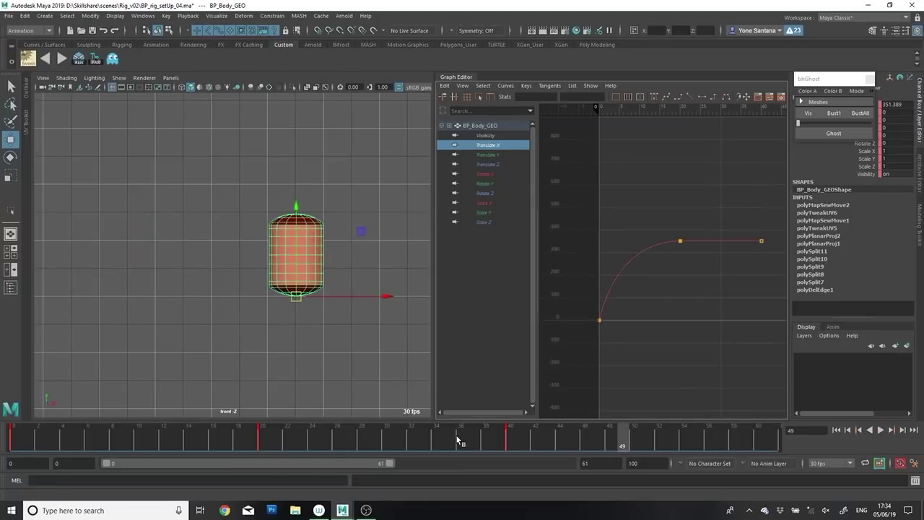
Step: Scrub the decelerating capsule animation from frame 0 to frame 34 and play it back
left_click(18, 445)
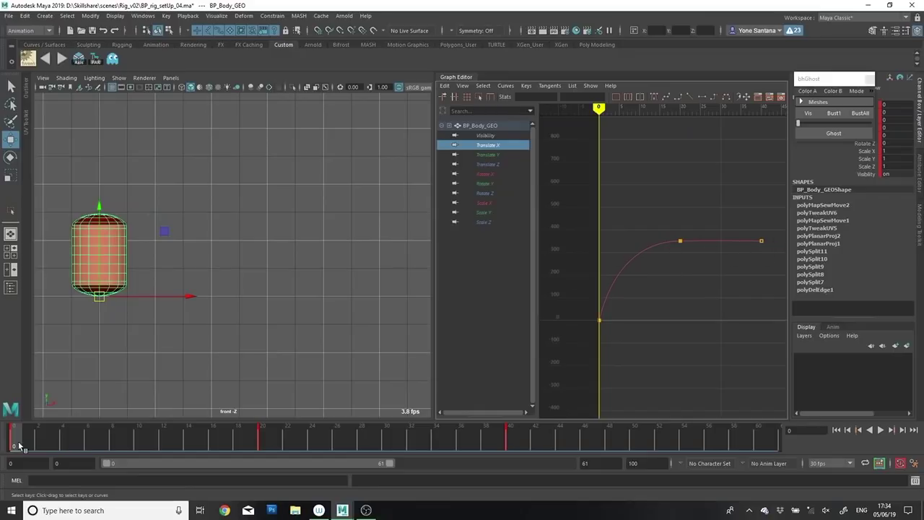
left_click_drag(20, 446, 435, 437)
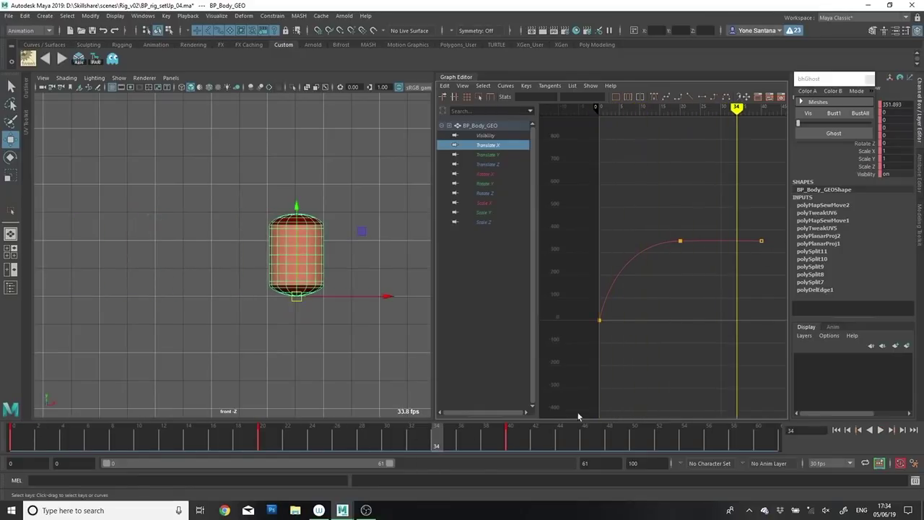
left_click(881, 430)
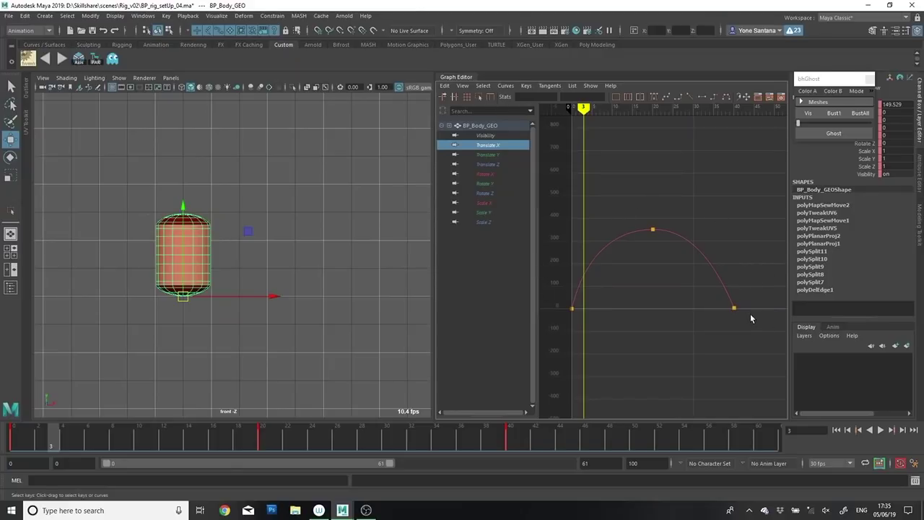
Step: Play the capsule's out-and-back motion with its arched Translate X curve keyed at frames 0, 20 and 40, and stop playback
left_click(880, 429)
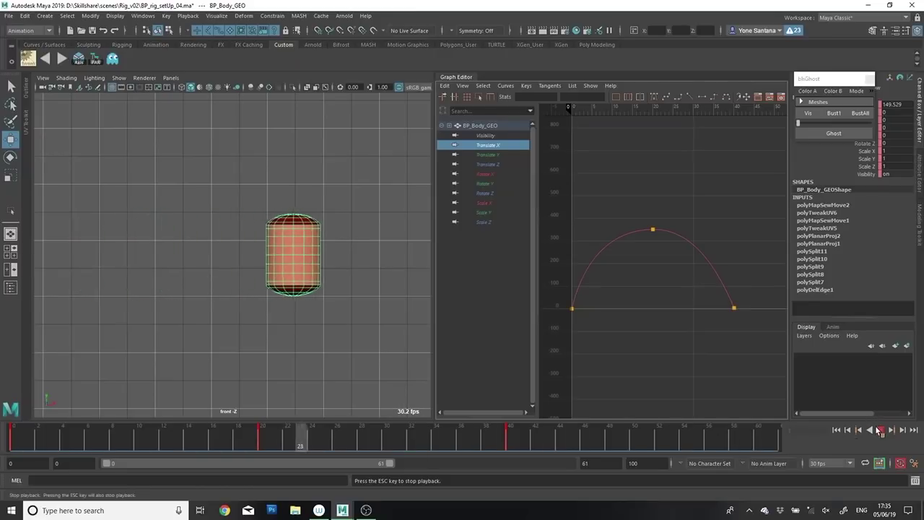
left_click(880, 430)
left_click_drag(588, 302, 734, 322)
key("w")
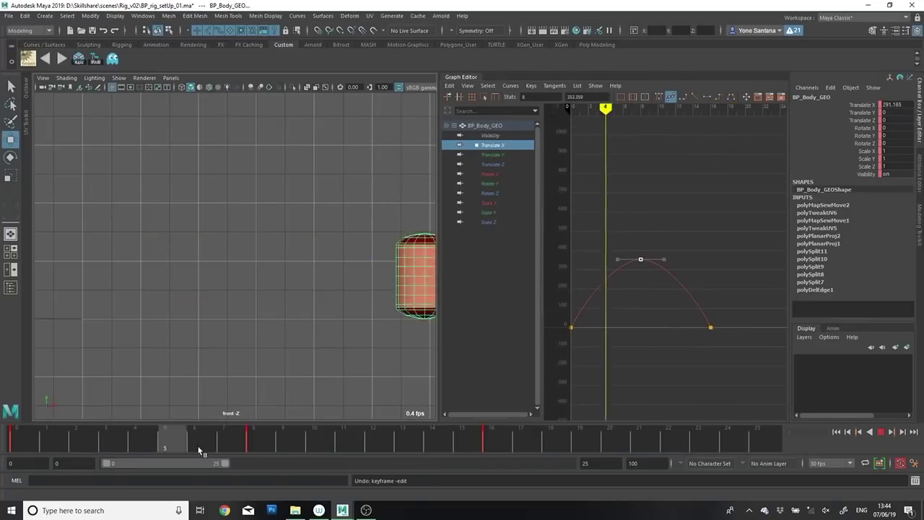
Step: Scrub the capsule's shorter out-and-back animation to frame 15 and reselect the capsule to show all its curves
left_click_drag(200, 451, 462, 450)
left_click(368, 239)
left_click(318, 258)
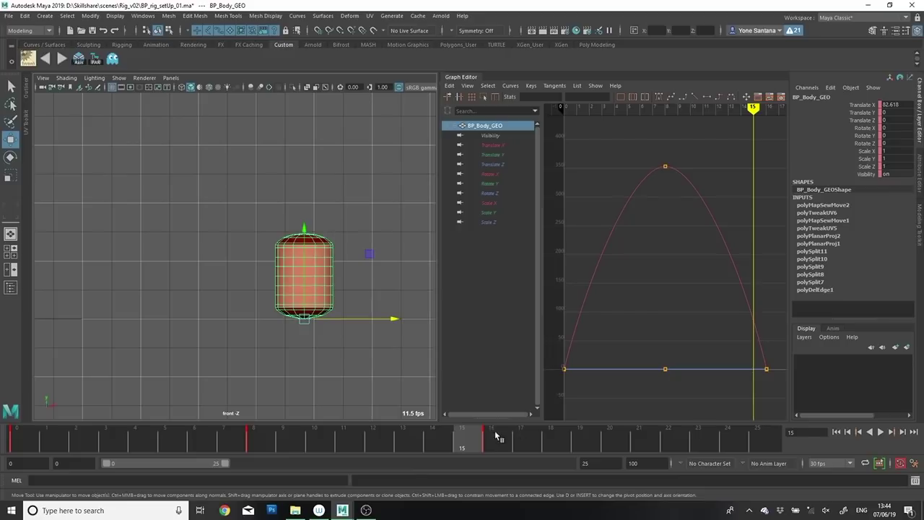
Step: Go to frame 16 and look through the capsule's keyed channels from Translate X to Rotate Z
left_click(489, 455)
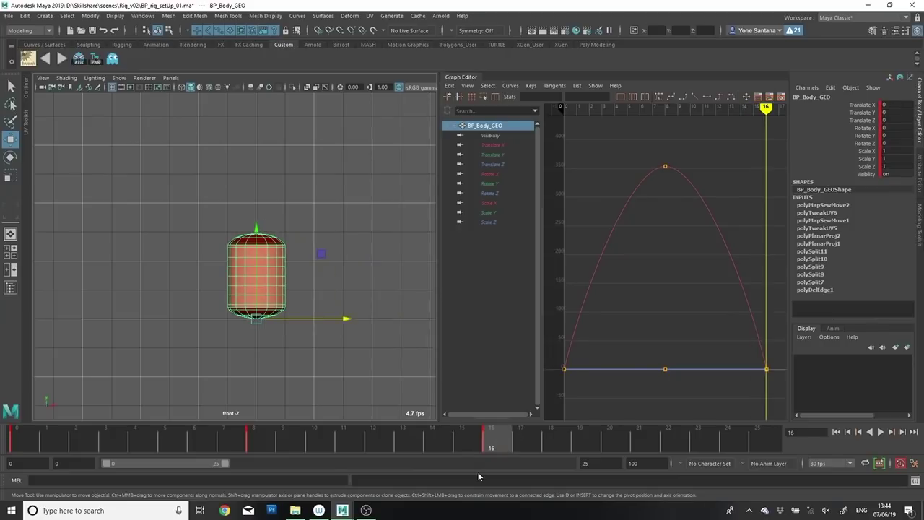
middle_click_drag(337, 314, 232, 321, "alt")
left_click(870, 106)
left_click(869, 113)
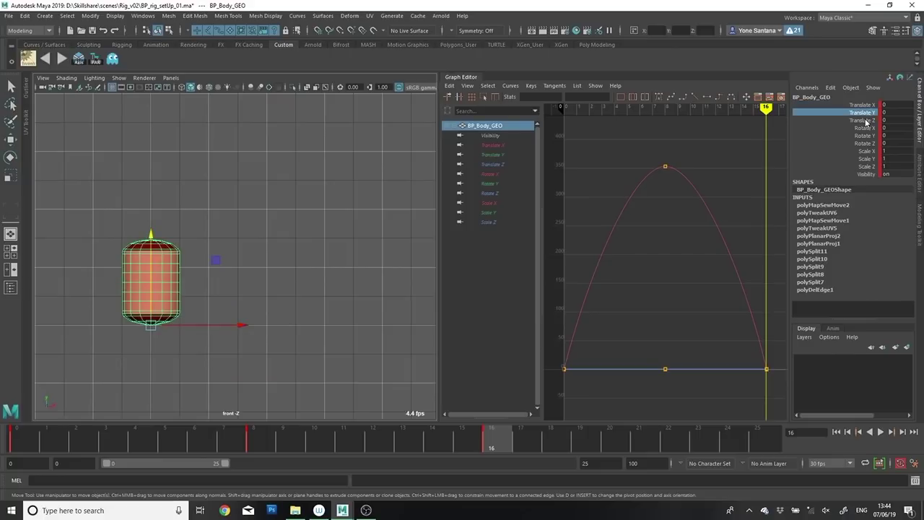
left_click(864, 120)
left_click(862, 128)
left_click(861, 134)
left_click(860, 145)
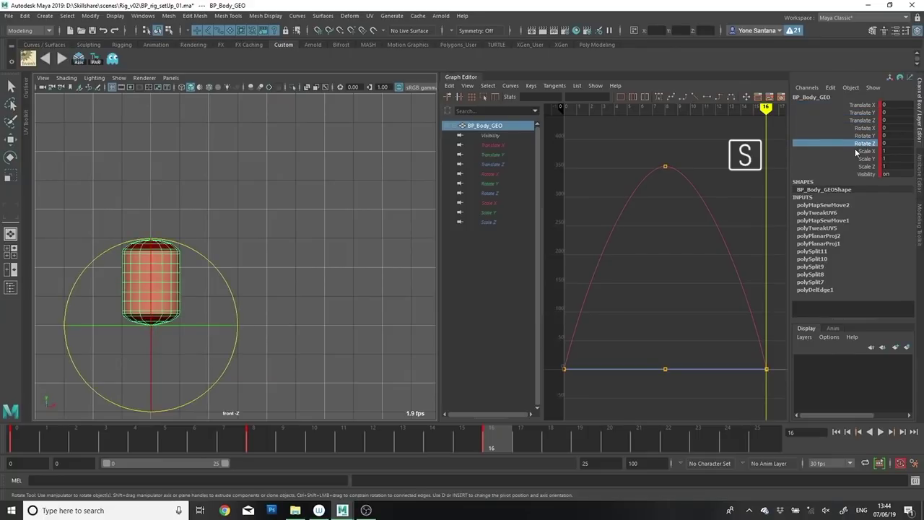
Step: Compare the capsule's Translate X curve with its Translate Y and Scale X curves in the Graph Editor
left_click_drag(494, 145, 496, 154)
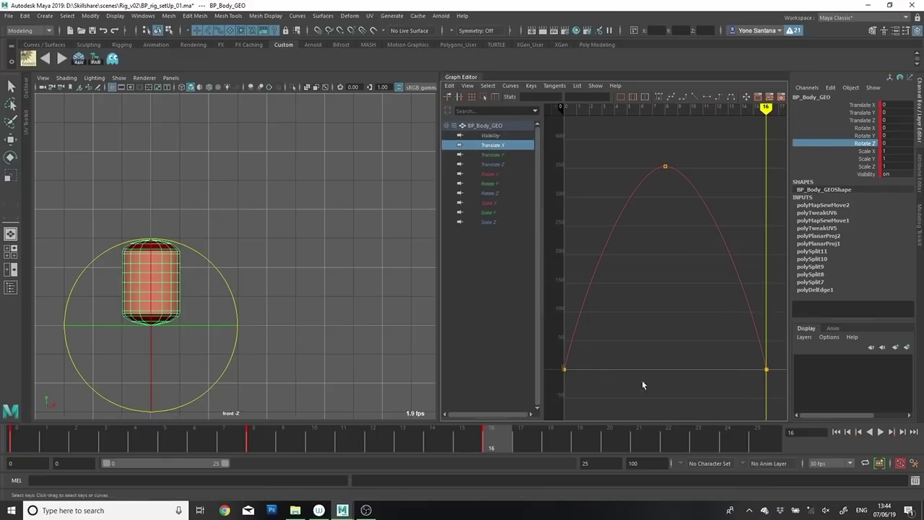
left_click(500, 154)
left_click(497, 202)
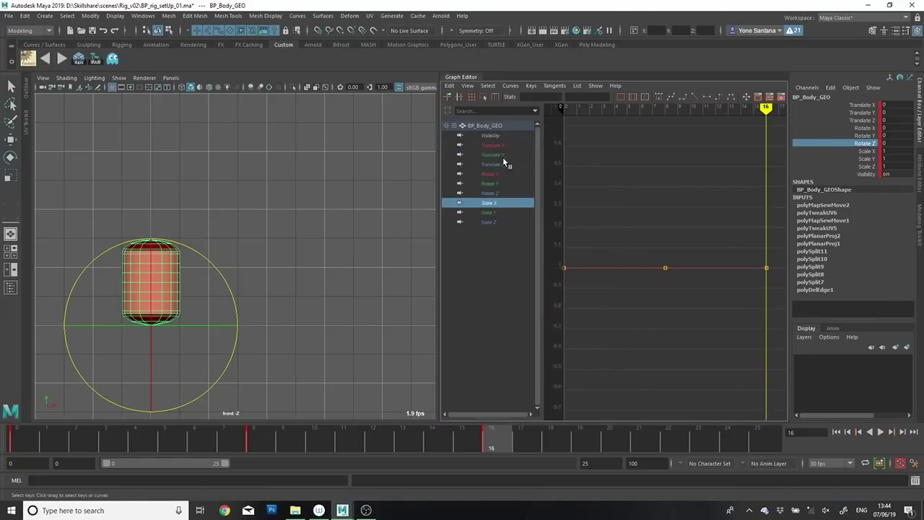
Step: Try deleting the keys on the Translate Y through Scale Z curves in the Graph Editor, and undo the deletion
left_click(501, 155)
left_click(499, 223, "shift")
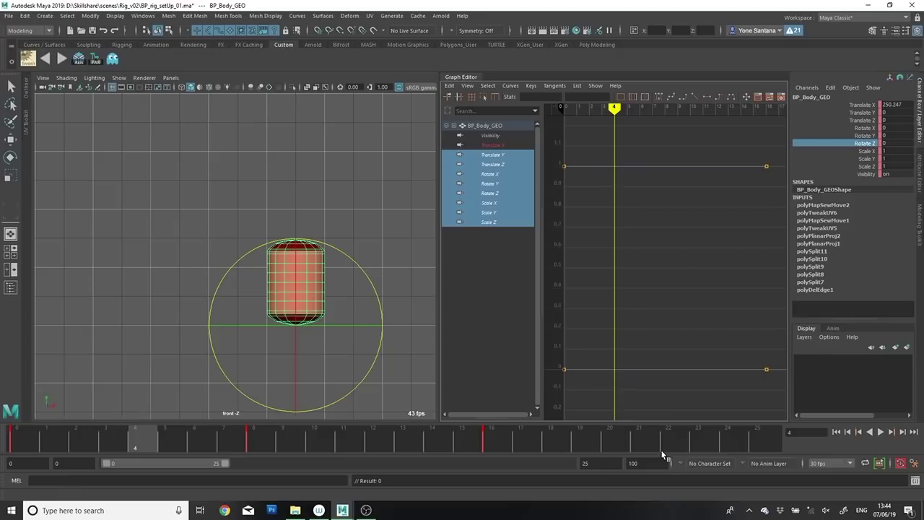
left_click_drag(773, 144, 524, 394)
key("Delete")
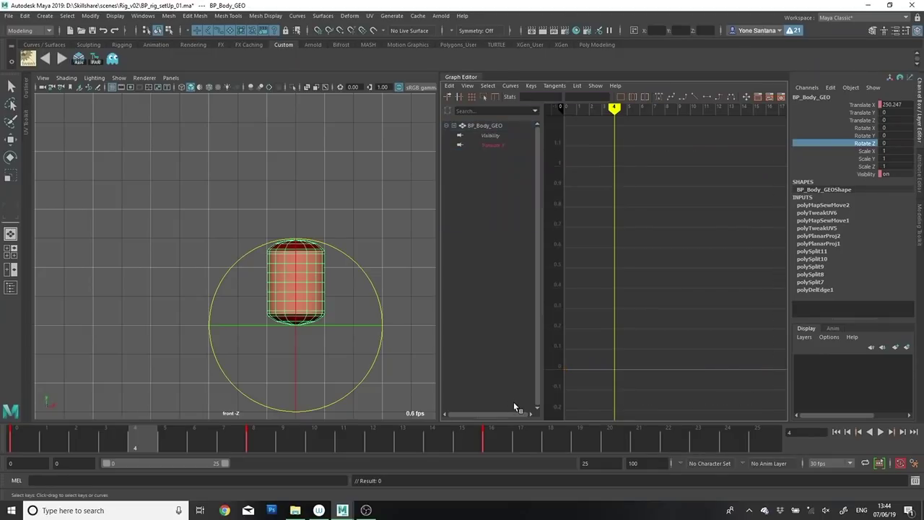
left_click_drag(58, 442, 16, 441)
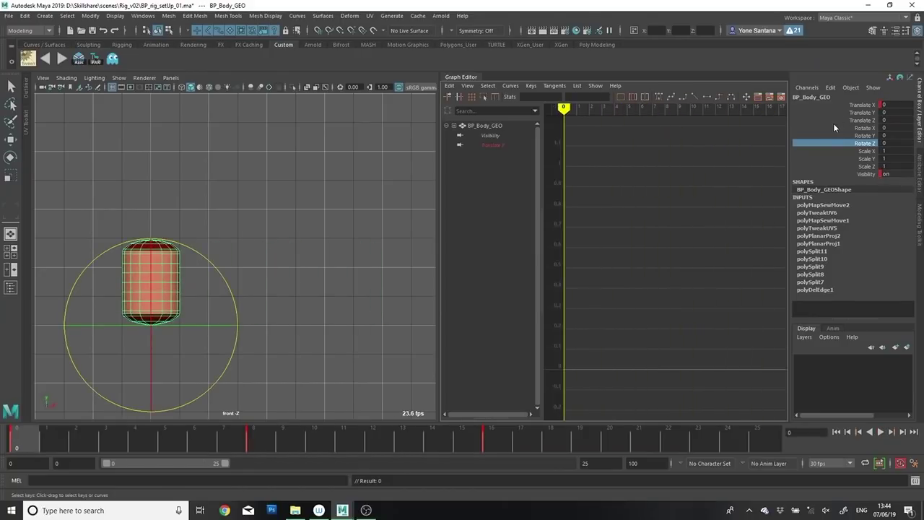
key("ctrl+z")
key("ctrl+z")
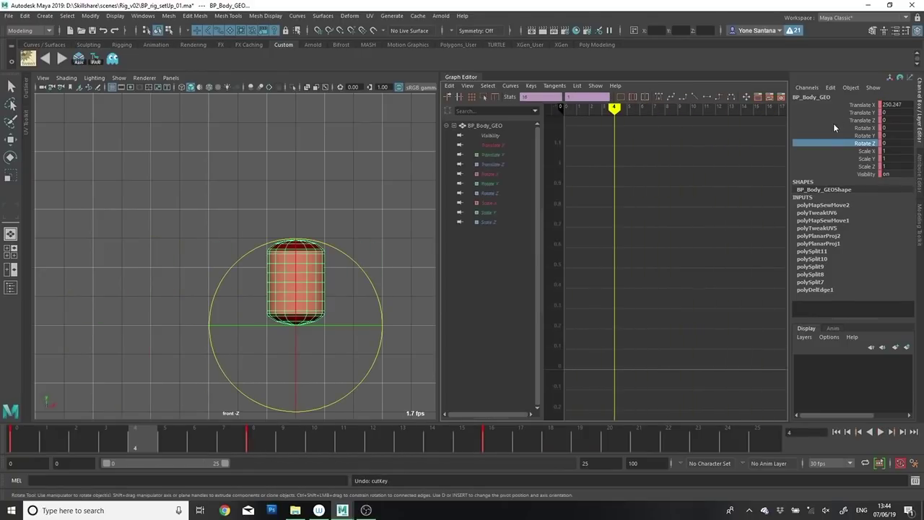
Step: Delete the animation on the capsule's channels from Translate Y through Visibility using Delete Selected
key("w")
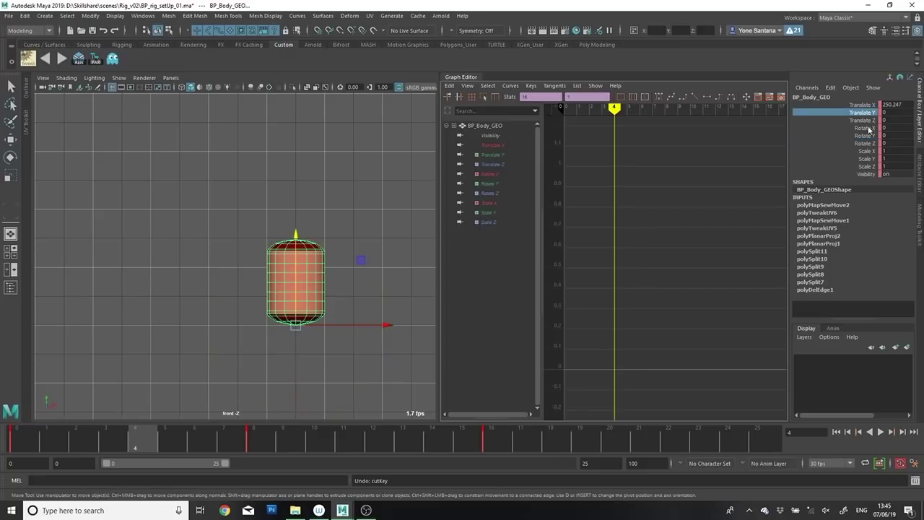
left_click(866, 174, "shift")
right_click(867, 151)
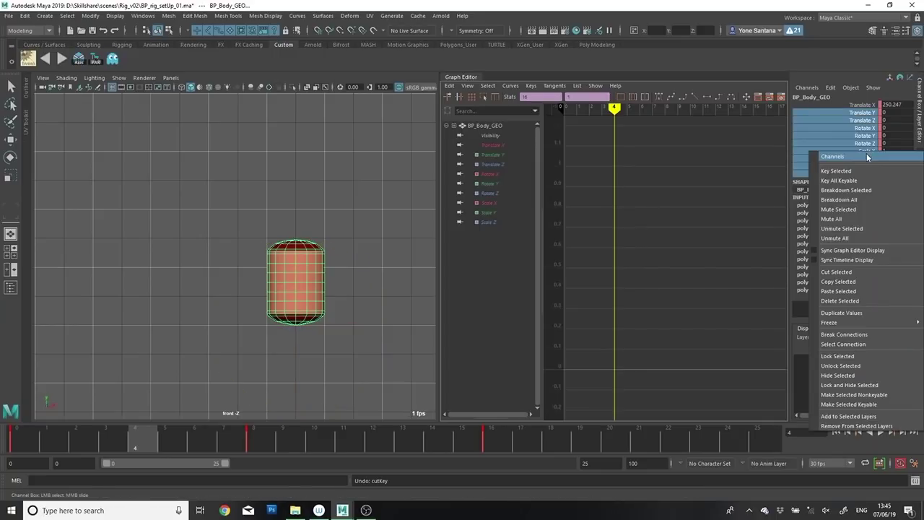
left_click(850, 303)
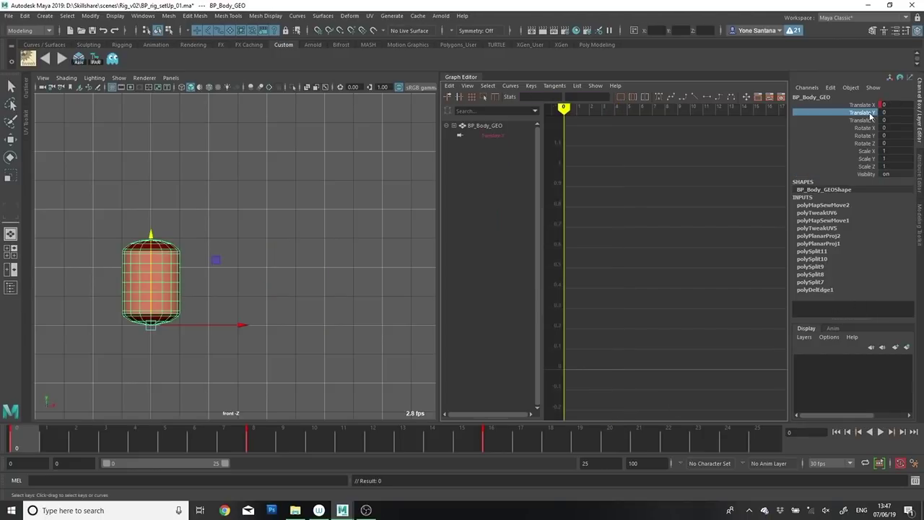
Step: Key only the capsule's Translate Y channel at frames 0 and 16
right_click(869, 114)
left_click(871, 135)
left_click(259, 445)
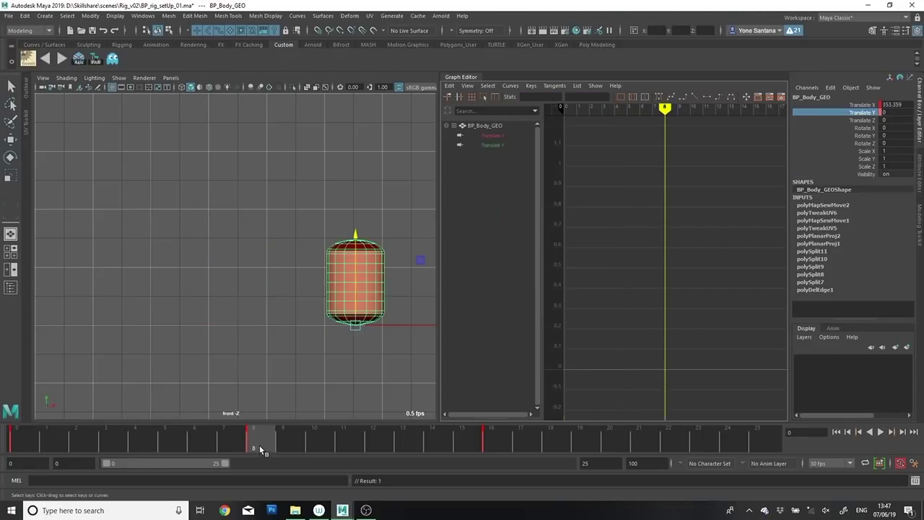
left_click(508, 435)
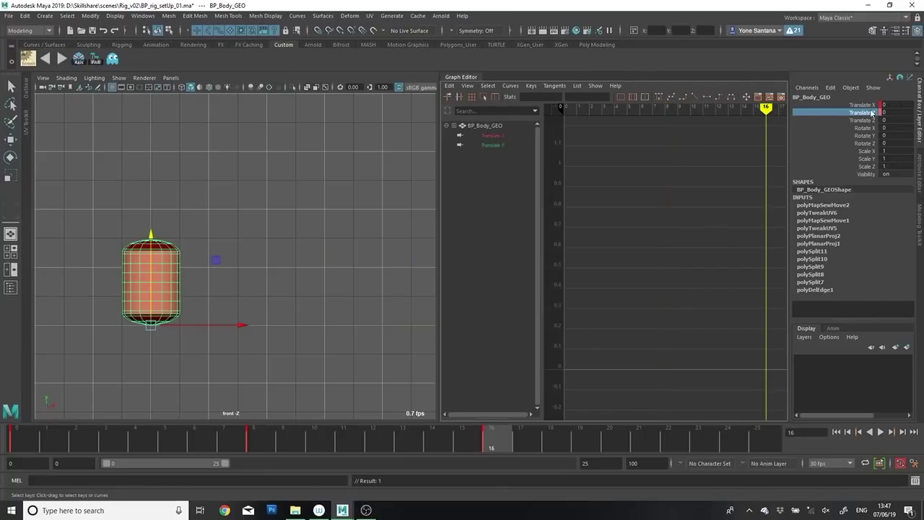
right_click(873, 114)
left_click(871, 136)
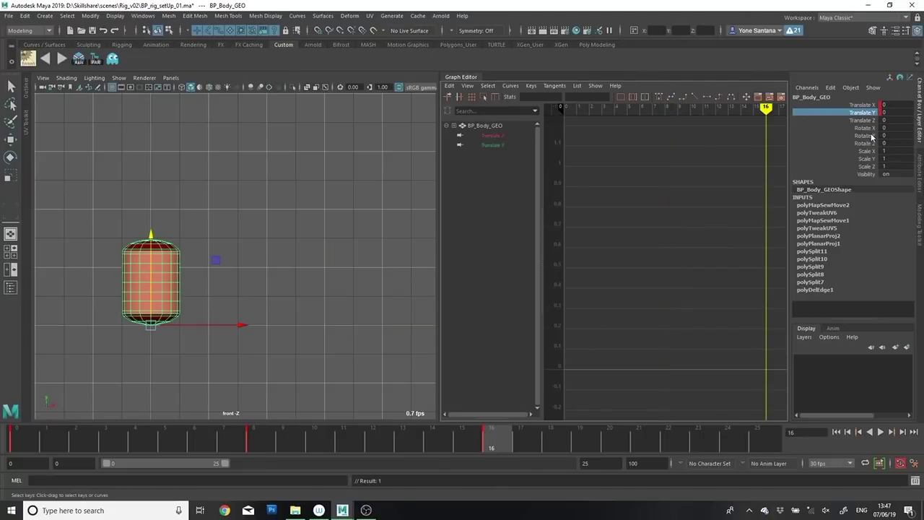
Step: At frame 8, raise the capsule to about 240 in Translate Y, key that channel, and scrub the motion through frame 16
left_click(264, 443)
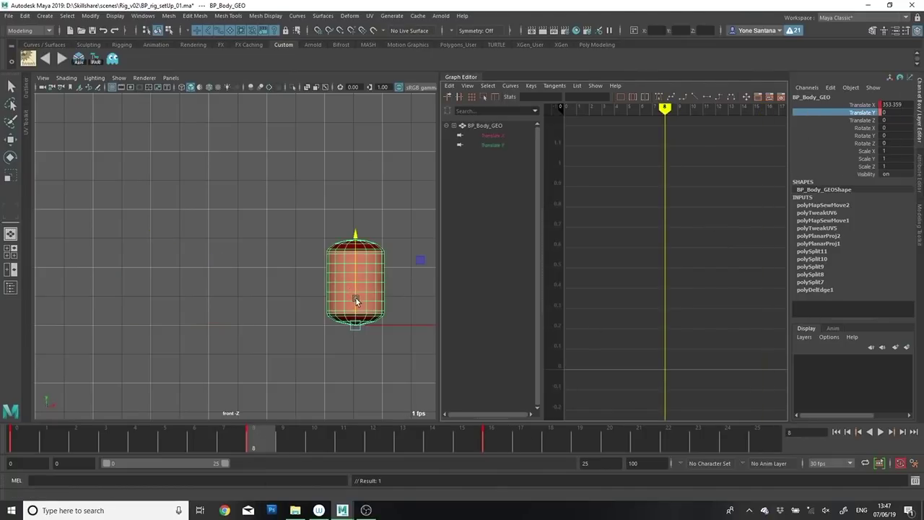
middle_click_drag(356, 298, 355, 175)
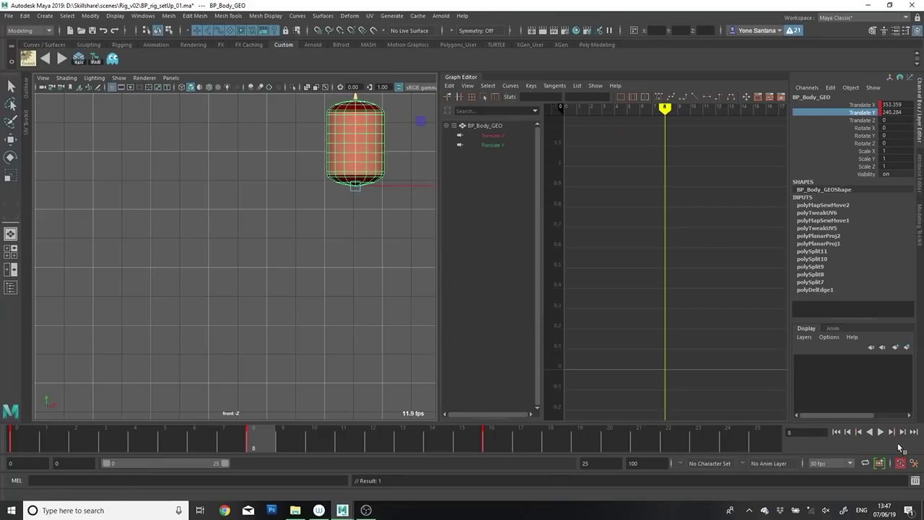
right_click(870, 112)
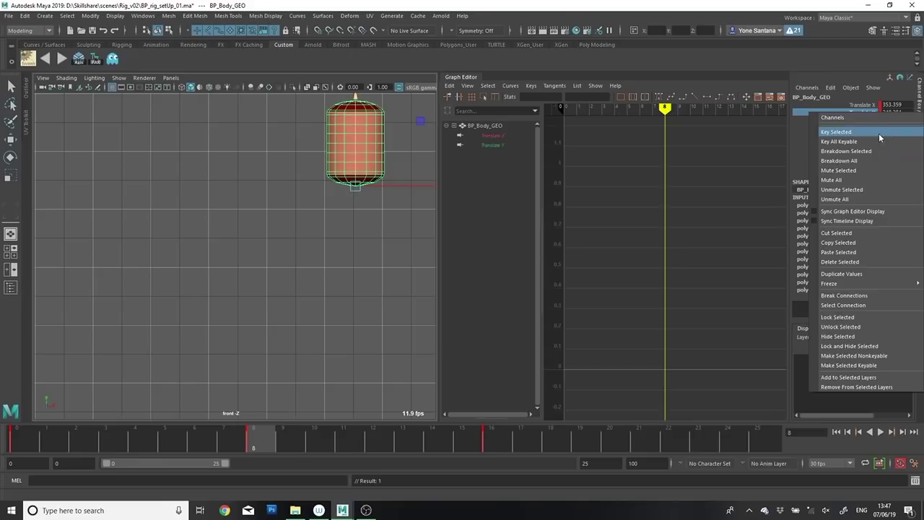
left_click(878, 131)
left_click_drag(15, 444, 483, 437)
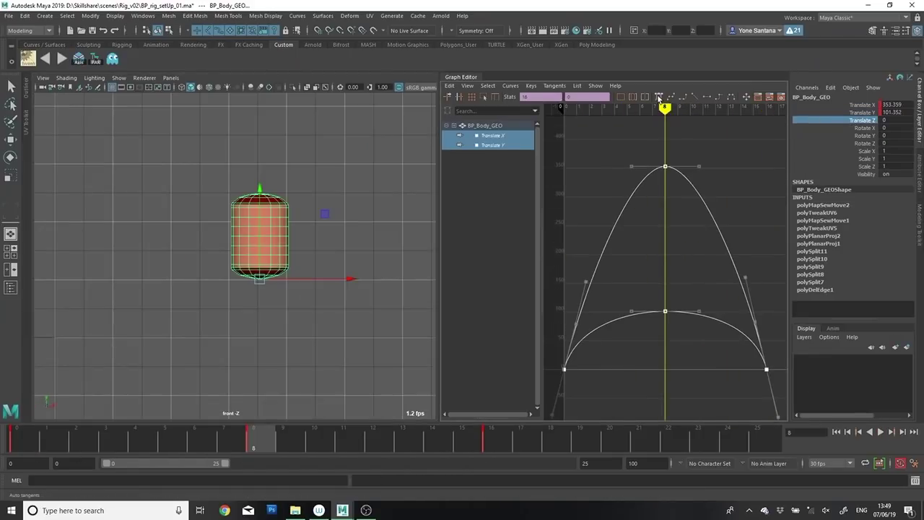
Step: Apply auto tangents to the Translate X and Translate Y curves and insert a key on both at frame 4
left_click(659, 98)
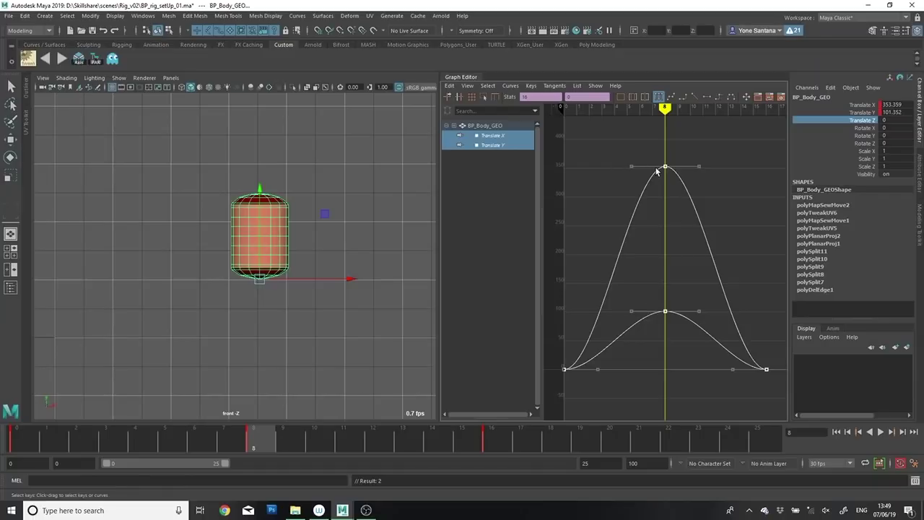
left_click(131, 443)
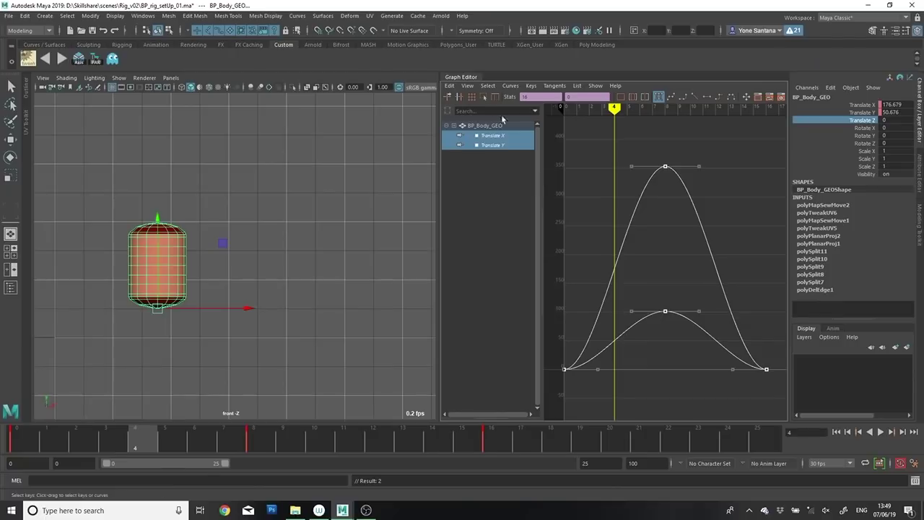
left_click(459, 97)
right_click(615, 343)
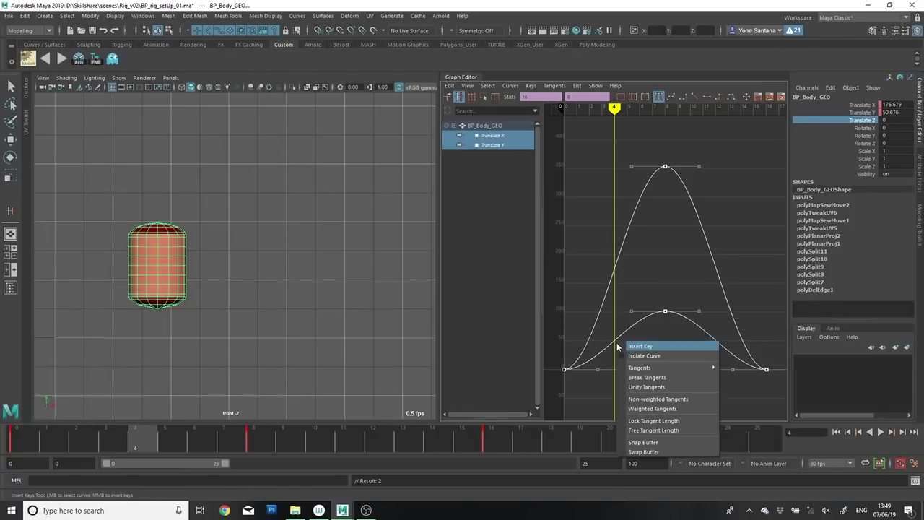
left_click(635, 347)
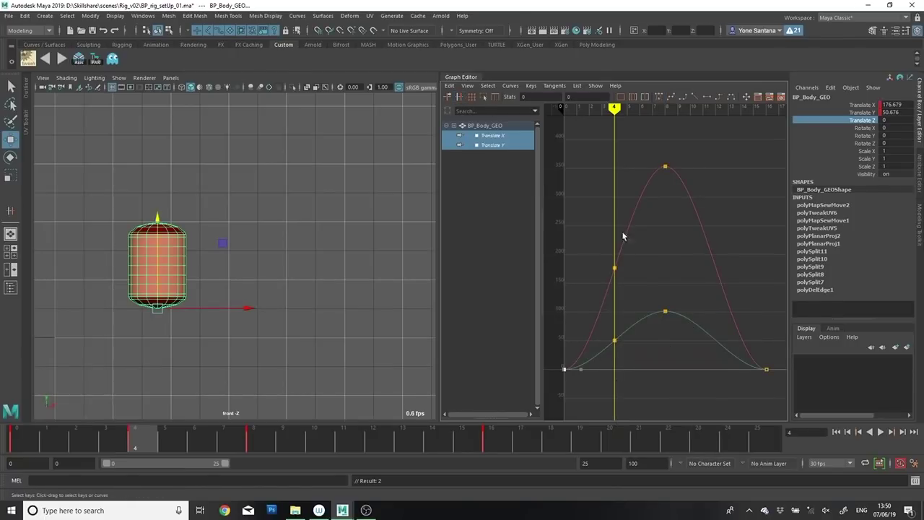
Step: Try raising the Translate X key at frame 4 on its curve, and undo the move
left_click_drag(603, 346, 605, 336)
left_click_drag(629, 249, 596, 287)
middle_click_drag(616, 276, 612, 249)
key("ctrl+z")
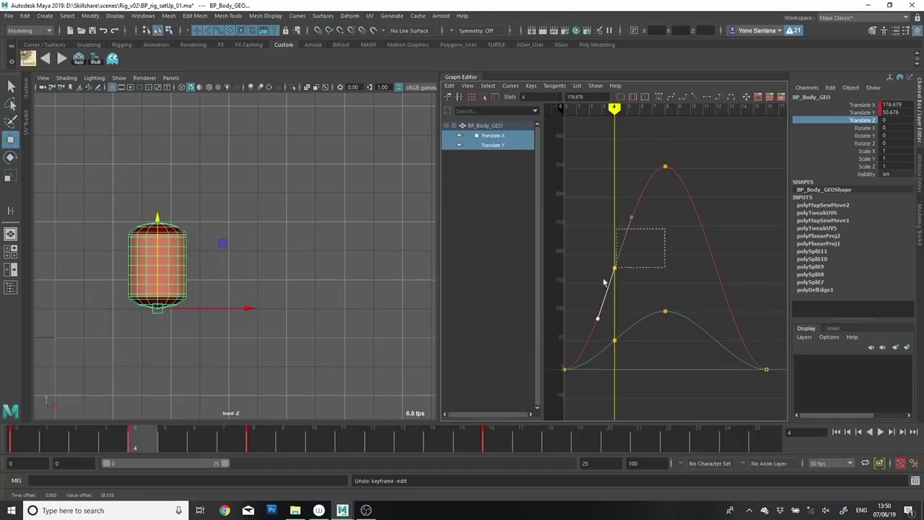
Step: Give the Translate X key at frame 4 auto tangents and raise it to about 296
left_click_drag(603, 278, 601, 282)
left_click(660, 98)
left_click_drag(643, 246, 603, 278)
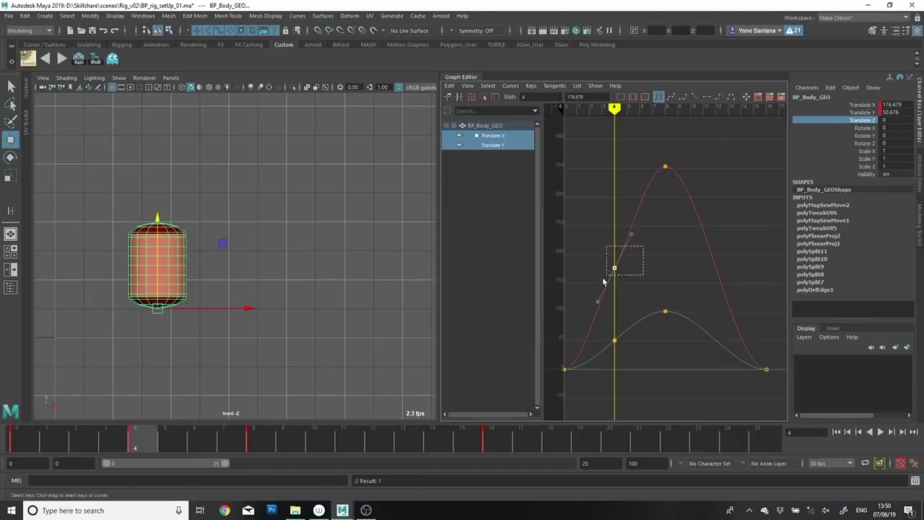
middle_click_drag(614, 271, 615, 202)
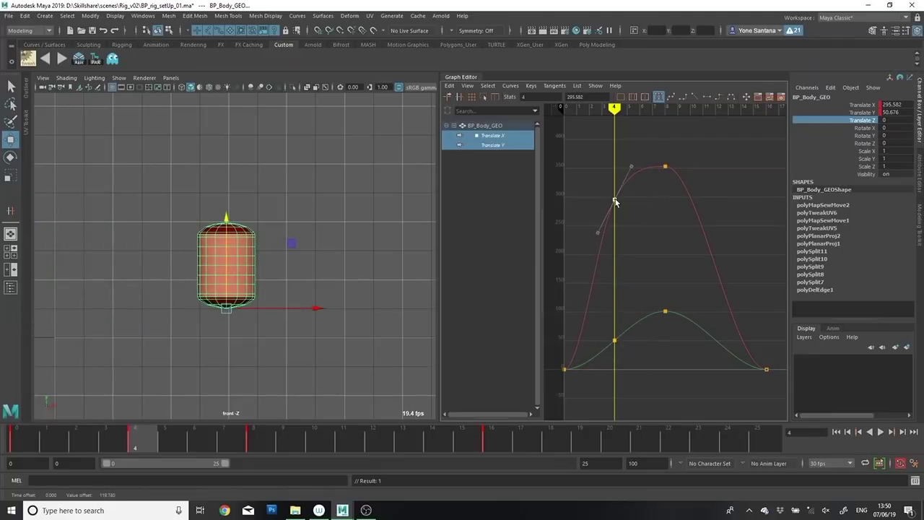
Step: Raise the frame 4 Translate X key to about 381 with spline tangents, and apply spline tangents to the frame 8 key too
left_click(672, 99)
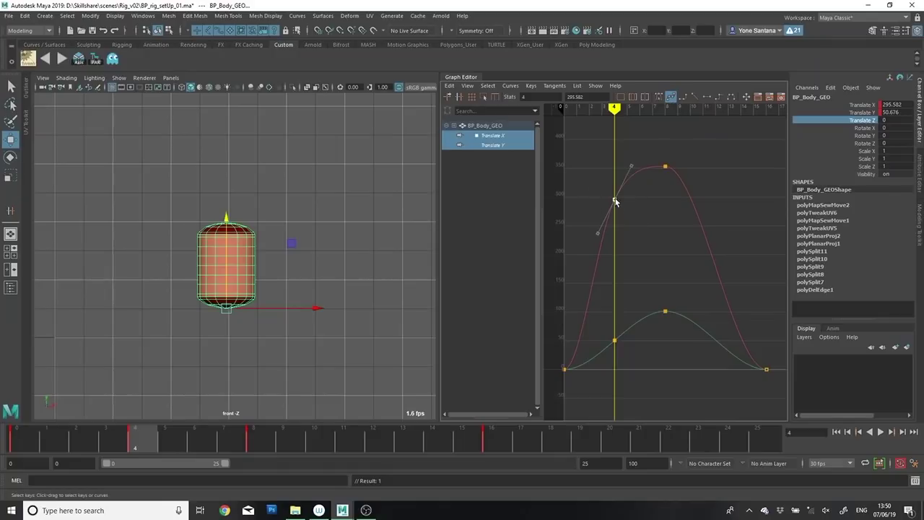
middle_click_drag(614, 204, 617, 150)
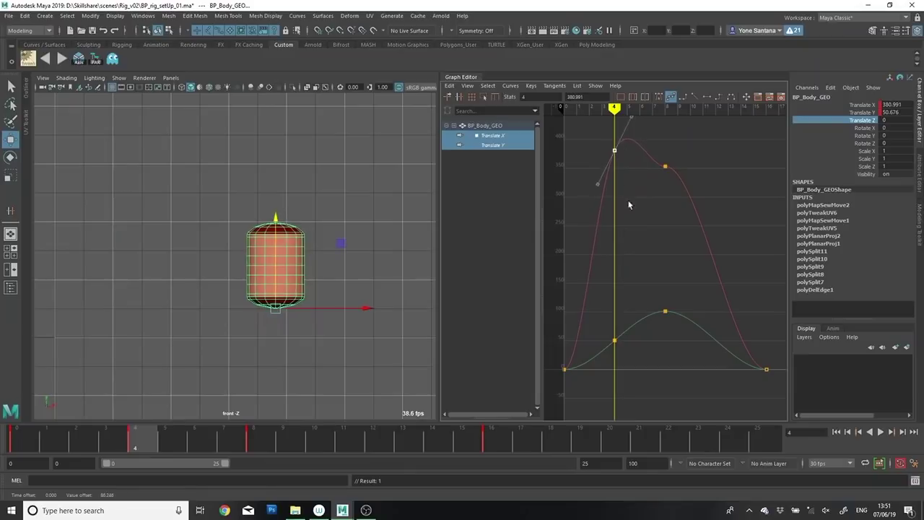
left_click_drag(670, 171, 587, 130)
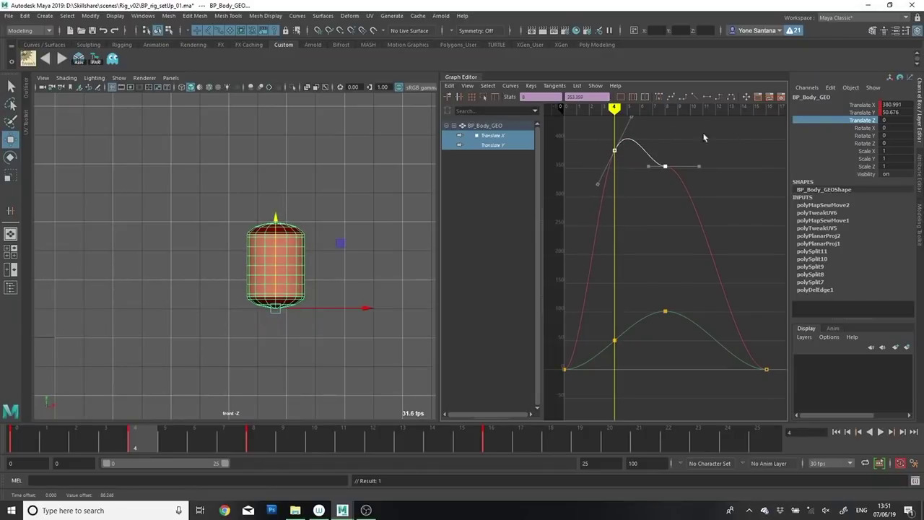
left_click(670, 98)
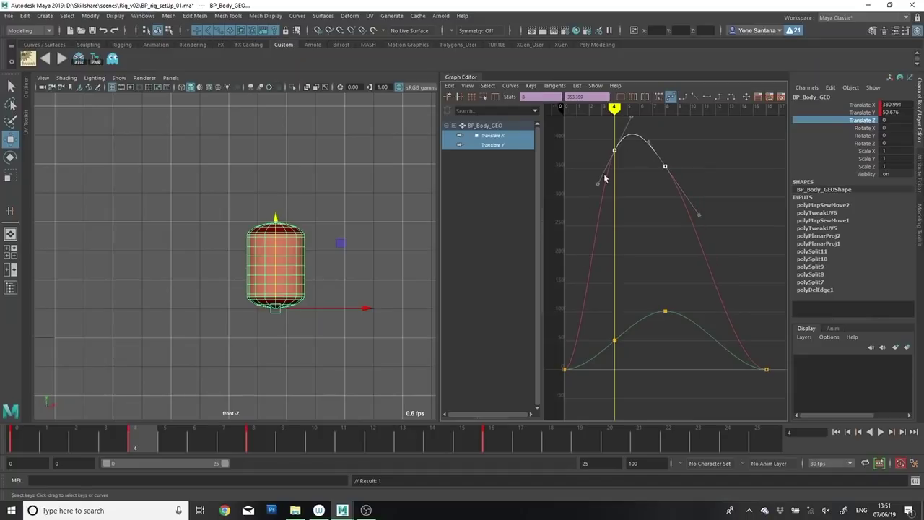
Step: Undo the recent tangent and value changes on Translate X, and raise its frame 4 key to about 252
key("ctrl+z")
key("ctrl+z")
key("ctrl+z")
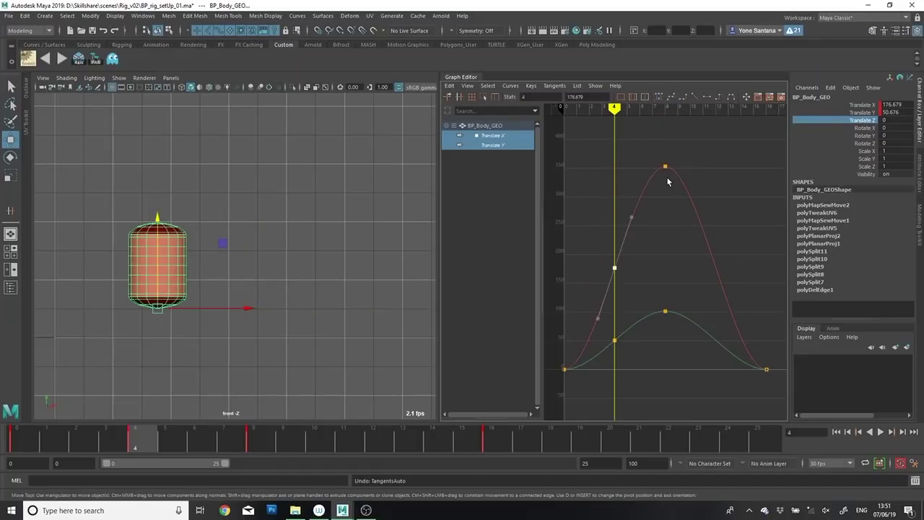
middle_click_drag(612, 266, 616, 224, "shift")
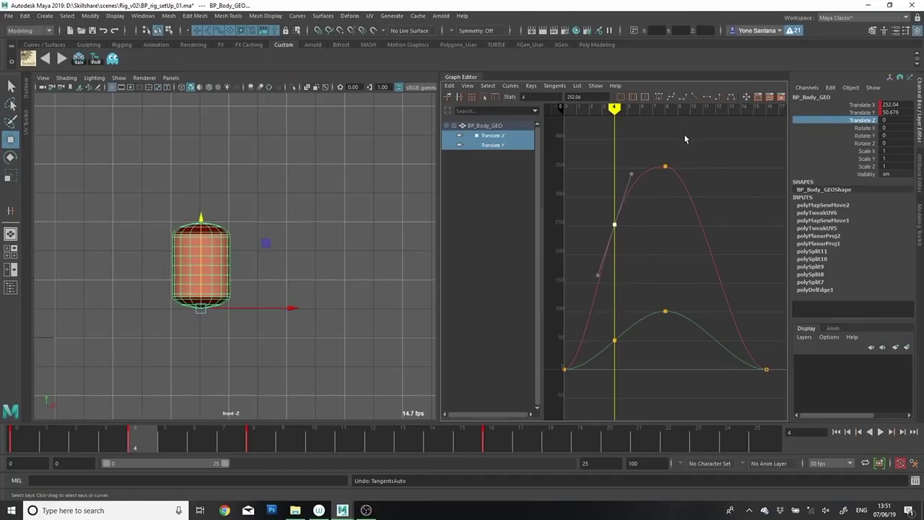
Step: Apply linear tangents to the Translate X and Translate Y keys at frames 0, 4 and 8, and scrub the motion
left_click_drag(684, 133, 559, 374)
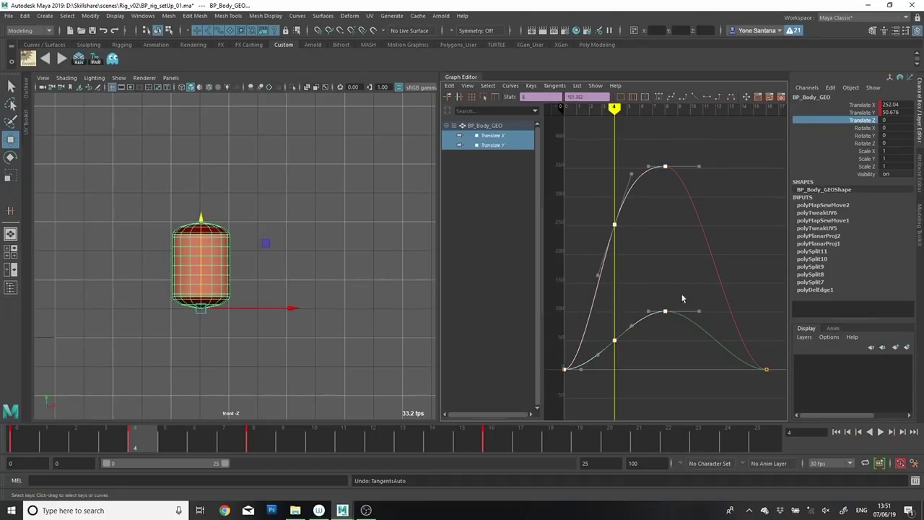
left_click(694, 95)
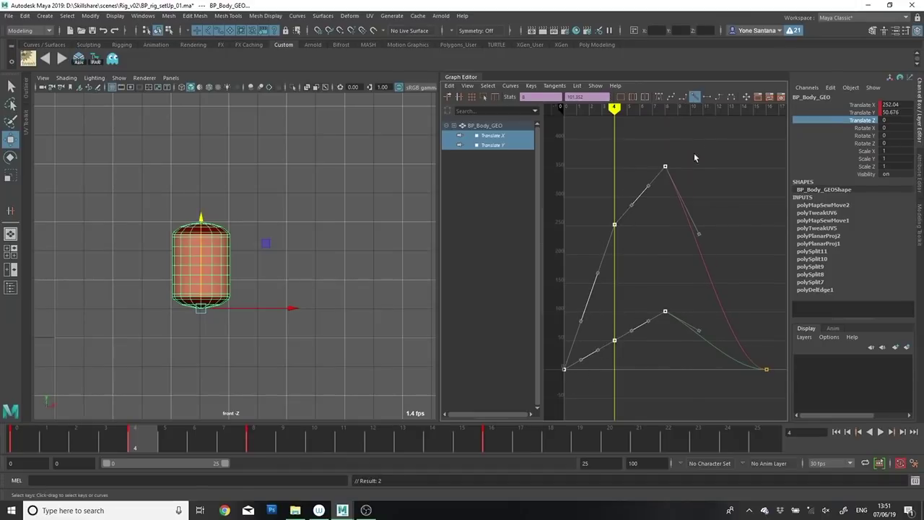
left_click_drag(29, 449, 66, 433)
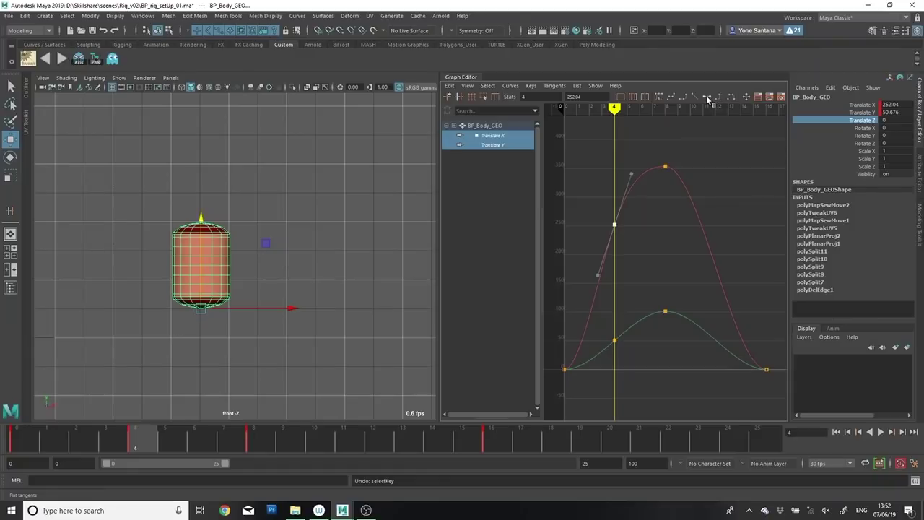
Step: Apply flat tangents to the frame 4 Translate X key and stepped tangents to all Translate X and Y keys, checking the motion in playback
left_click(707, 96)
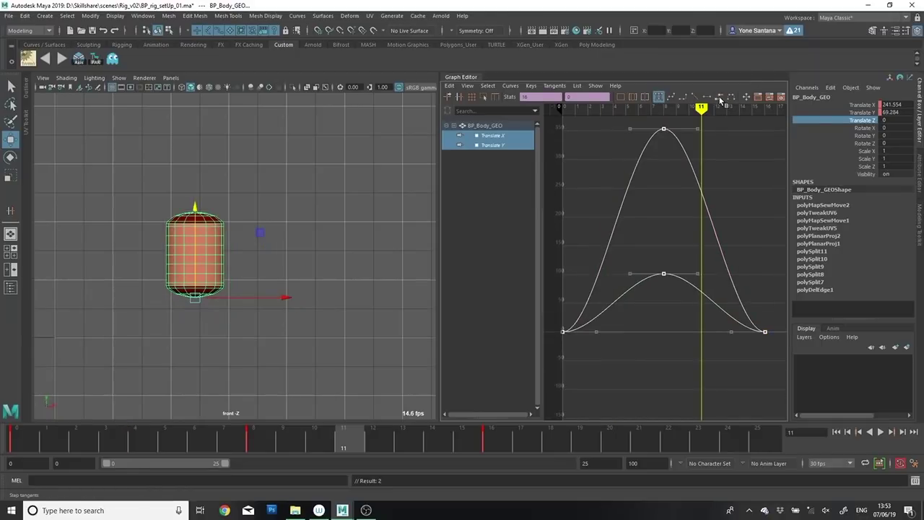
left_click(719, 98)
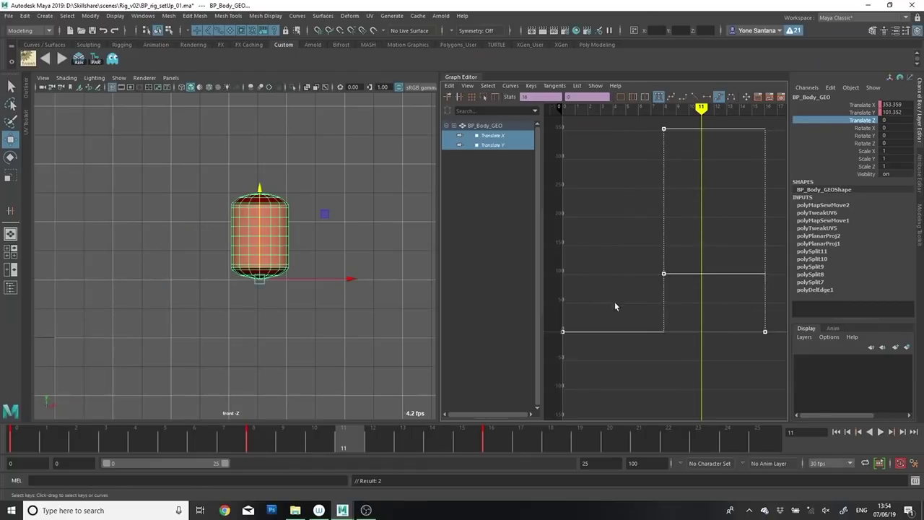
left_click(33, 441)
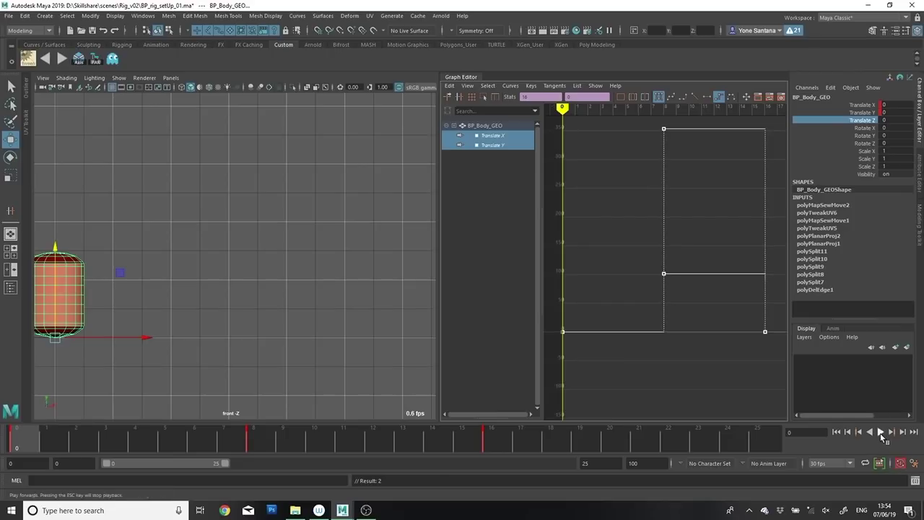
left_click(879, 432)
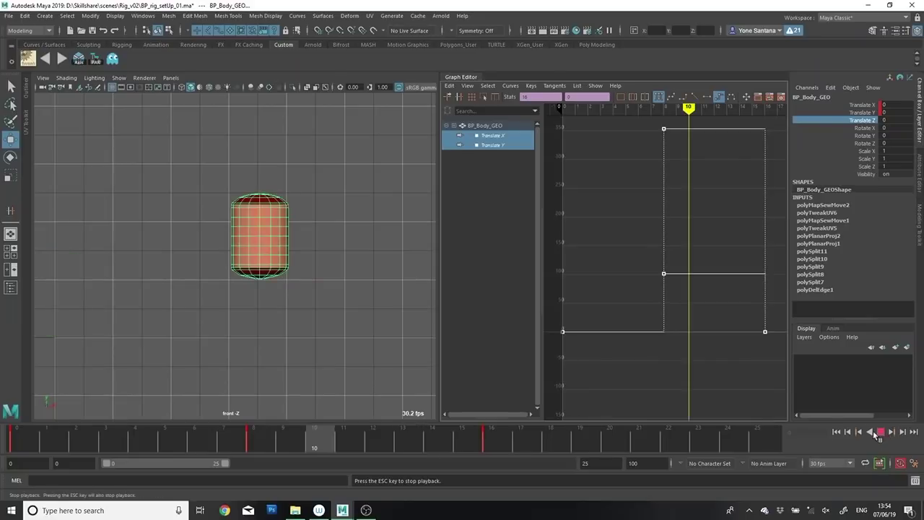
key("Escape")
left_click_drag(74, 433, 262, 449)
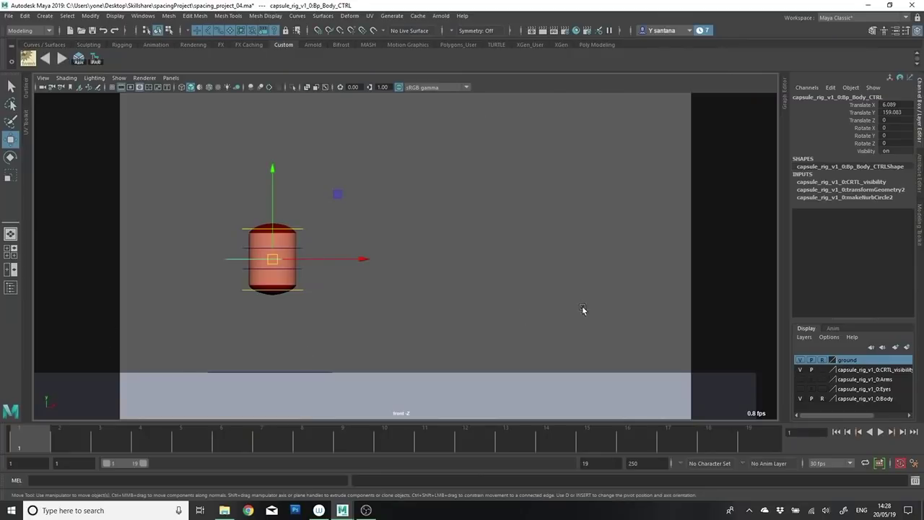
Step: Key the capsule's body control at frames 1, 2 and 3 at about X -394, Y 339; X -67, Y -2; and X 197, Y 325
left_click_drag(275, 261, 86, 175)
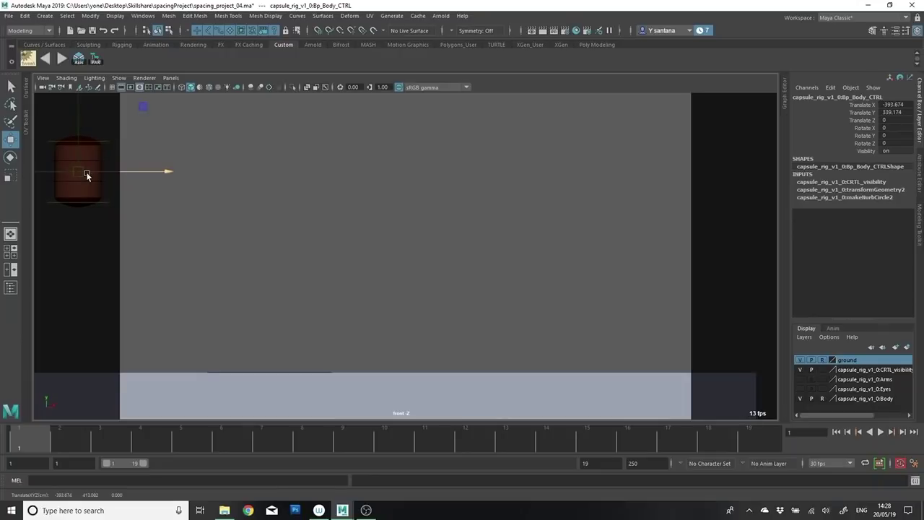
key("s")
left_click(76, 441)
left_click_drag(76, 171, 241, 343)
key("s")
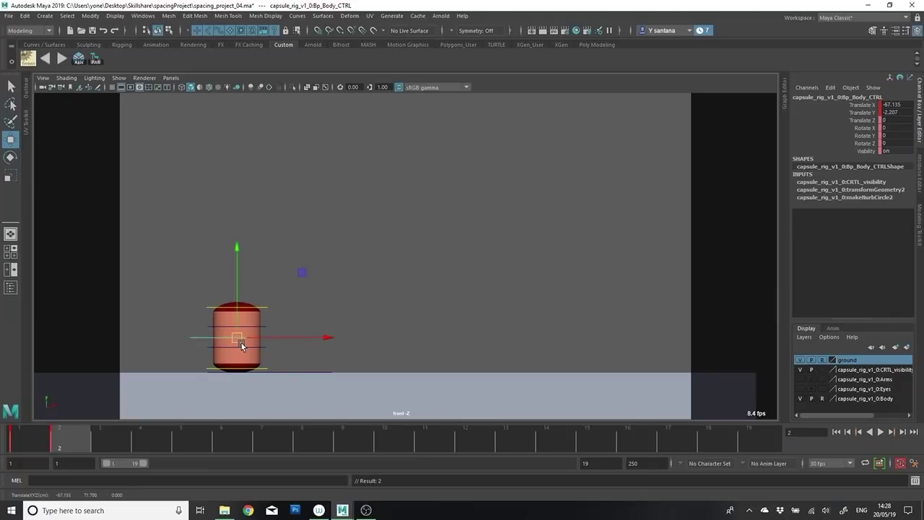
left_click(103, 439)
left_click_drag(239, 336, 367, 180)
key("s")
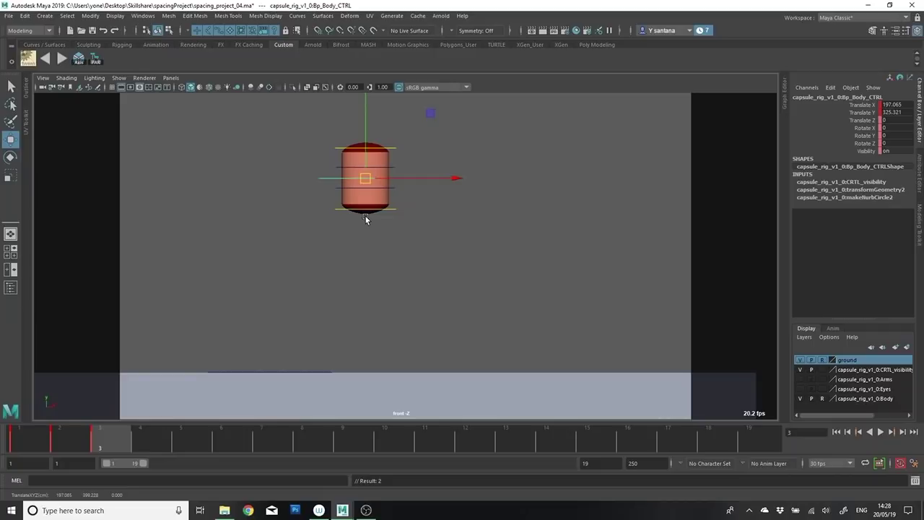
Step: Key the body control at frames 4, 5 and 6 at about X 431, Y 4; X 681, Y 345; and X 977, Y 1
left_click(160, 433)
left_click_drag(365, 178, 680, 203)
key("s")
left_click(178, 433)
left_click(228, 445)
left_click_drag(752, 315, 751, 338)
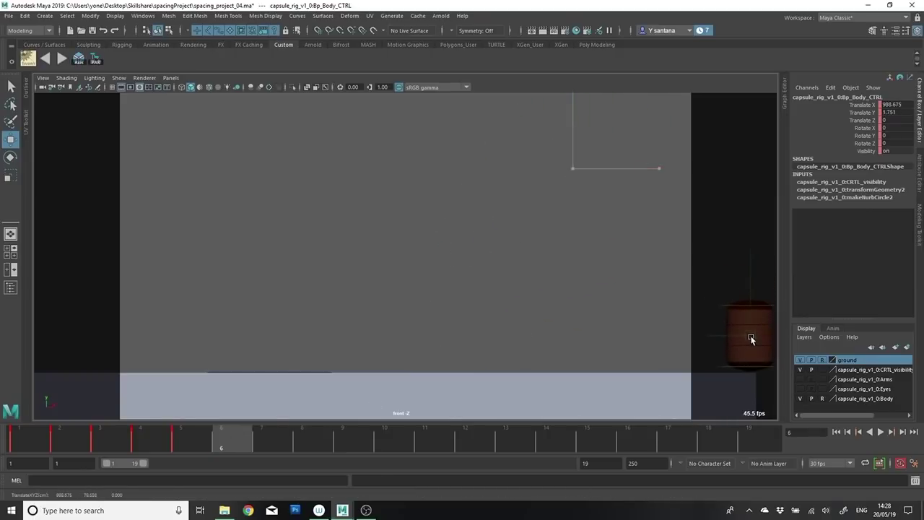
Step: Set the body control's Rotate Z to about -133 at frame 1 and about -162 at frame 2
left_click_drag(238, 442, 27, 445)
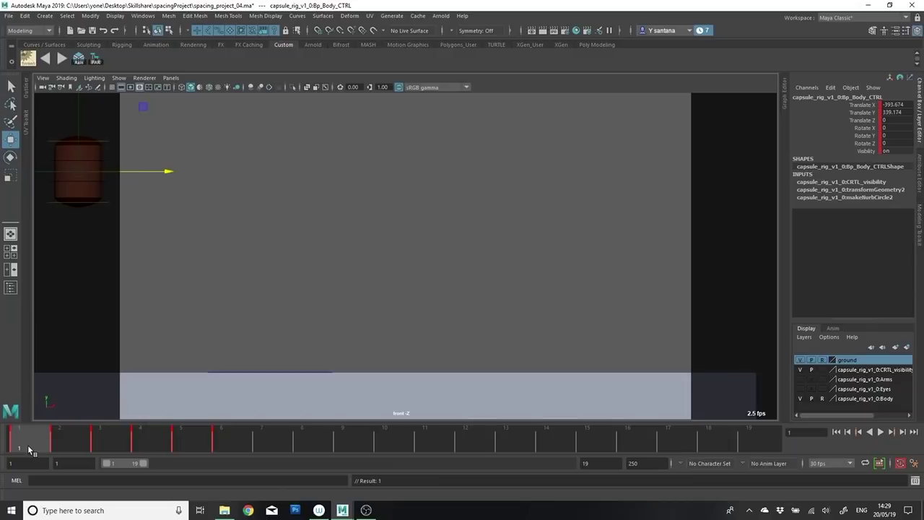
key("e")
left_click_drag(132, 103, 139, 229)
left_click_drag(90, 264, 91, 264)
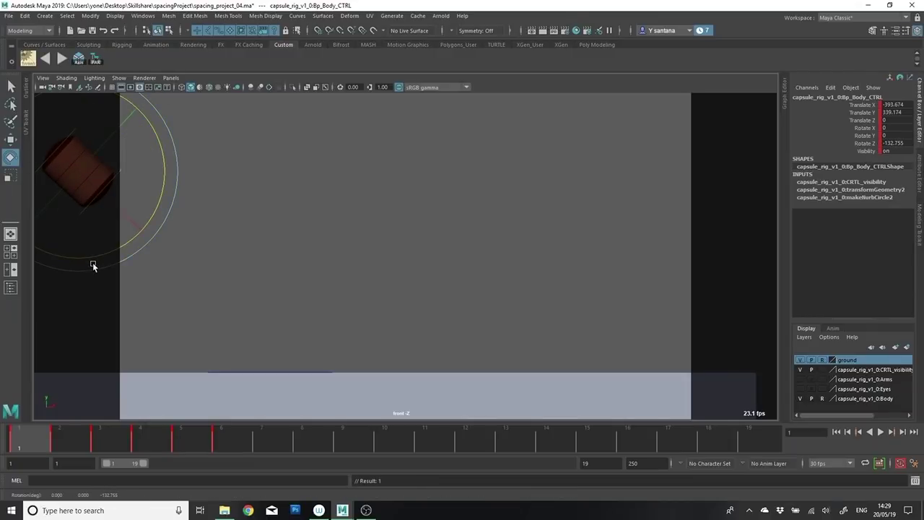
left_click_drag(65, 446, 227, 446)
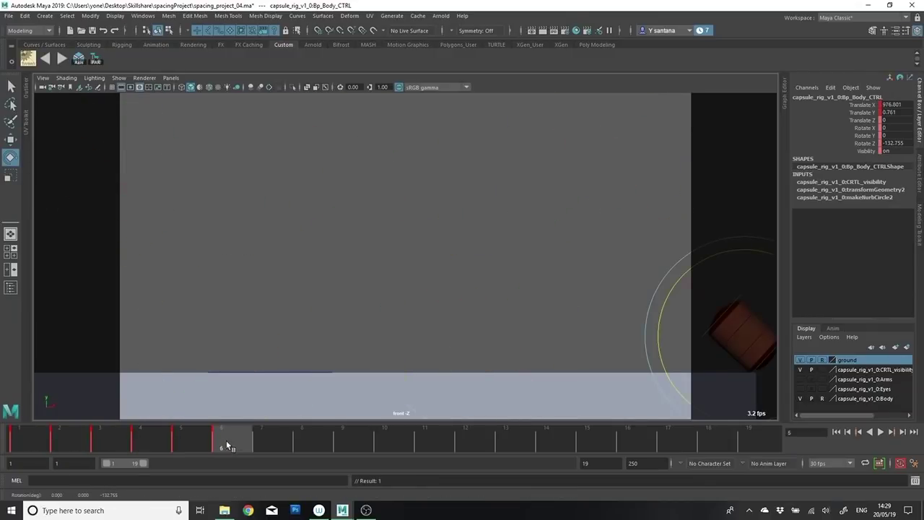
left_click(877, 144)
left_click(17, 449)
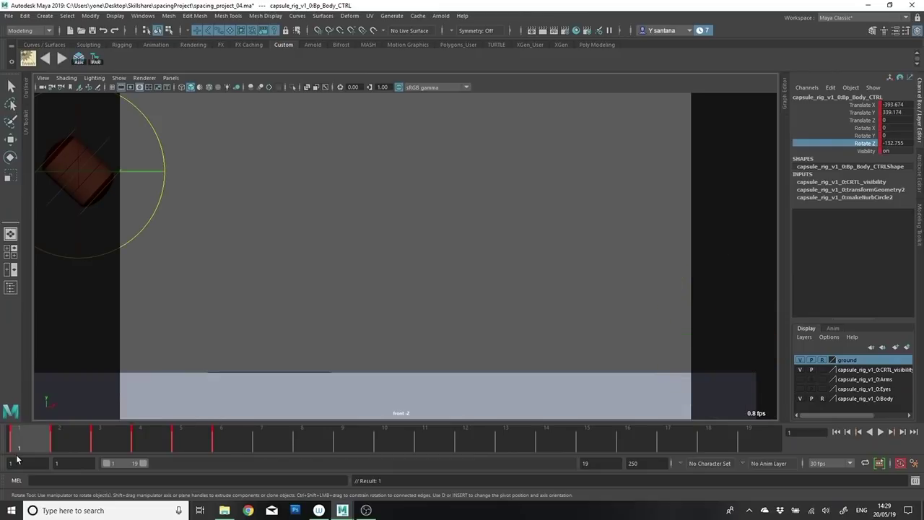
left_click_drag(38, 449, 62, 449)
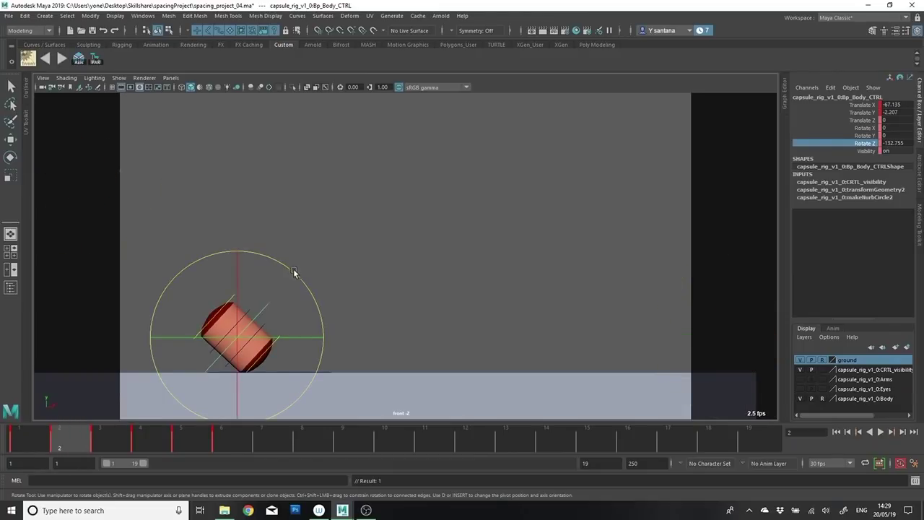
left_click_drag(293, 271, 299, 305)
Step: Insert an in-between at frame 3 and paste a copy of the frame 2 key there
left_click(110, 448)
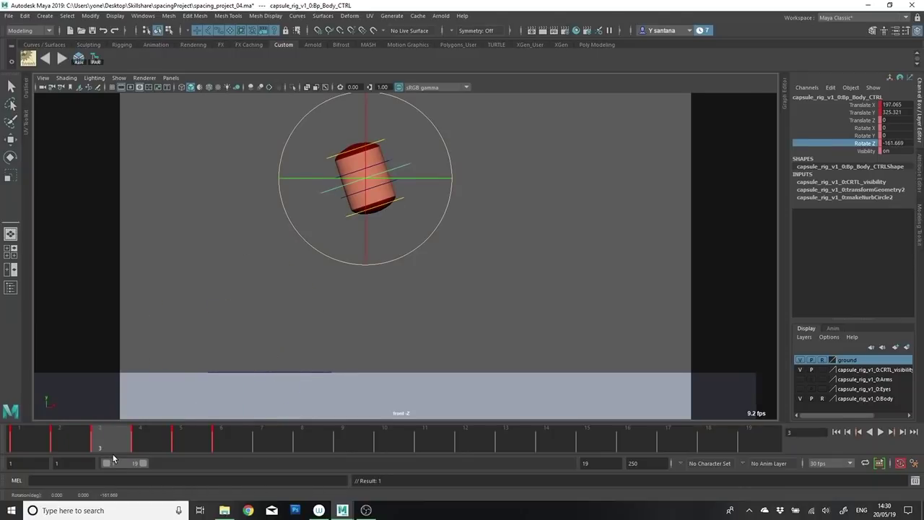
left_click(62, 58)
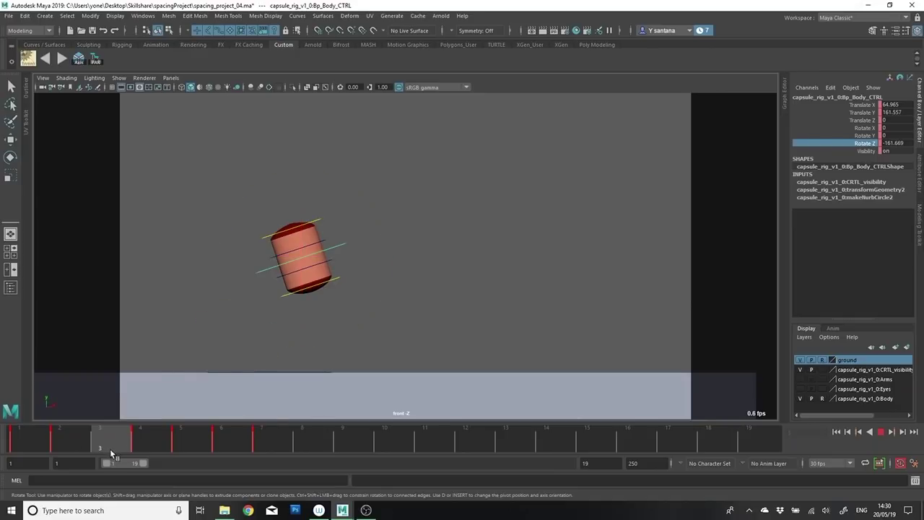
left_click_drag(110, 451, 77, 443)
left_click(77, 443, "shift")
right_click(77, 442)
left_click(103, 368)
left_click(113, 442)
right_click(111, 441)
left_click(235, 297)
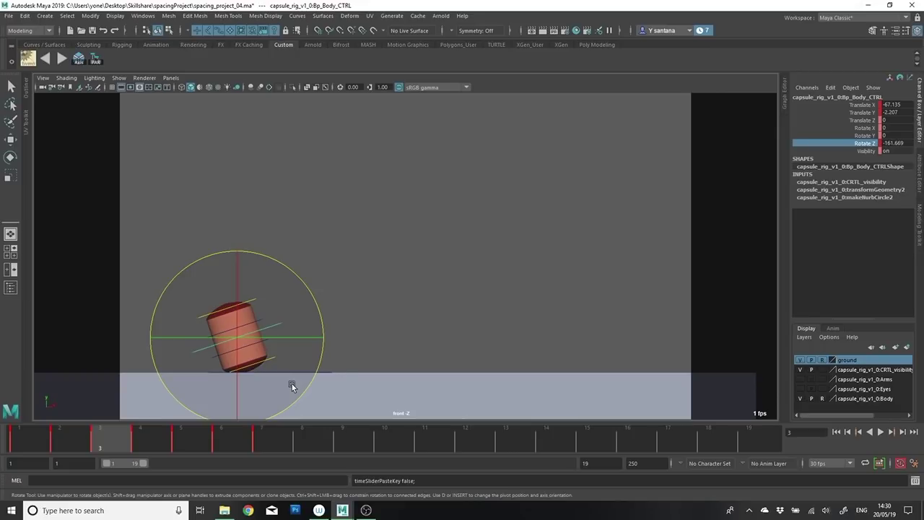
Step: Rotate the body control's frame 3 ground pose to about -202 on Rotate Z
left_click_drag(296, 275, 326, 334)
left_click(140, 445)
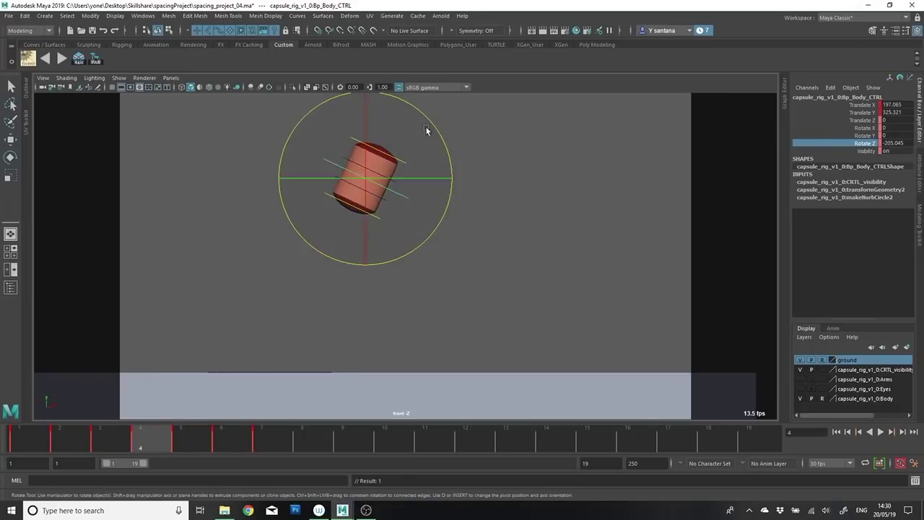
key("comma")
left_click_drag(297, 275, 290, 277)
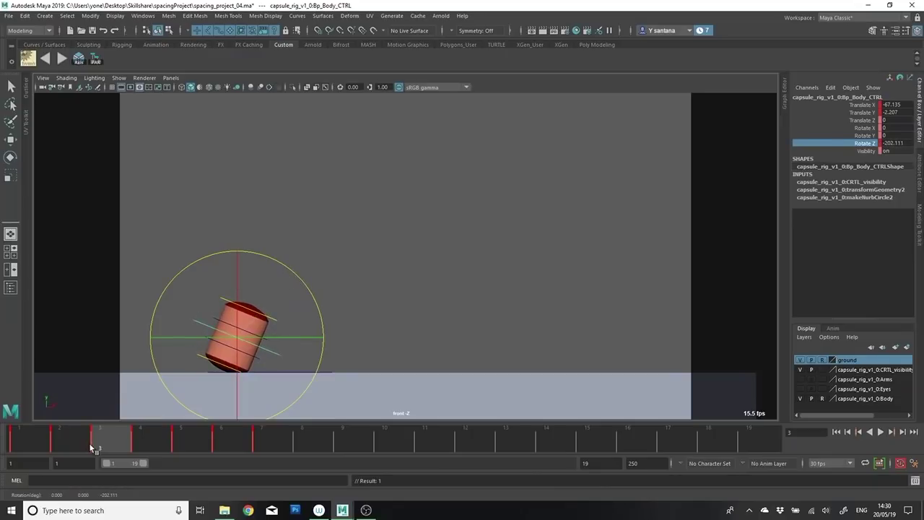
Step: Rotate the body control further clockwise at frame 4, and to about -339 on Rotate Z at frame 5
left_click_drag(90, 445, 141, 482)
left_click_drag(422, 112, 449, 209)
left_click_drag(161, 448, 192, 452)
left_click_drag(529, 265, 561, 356)
key("comma")
key("period")
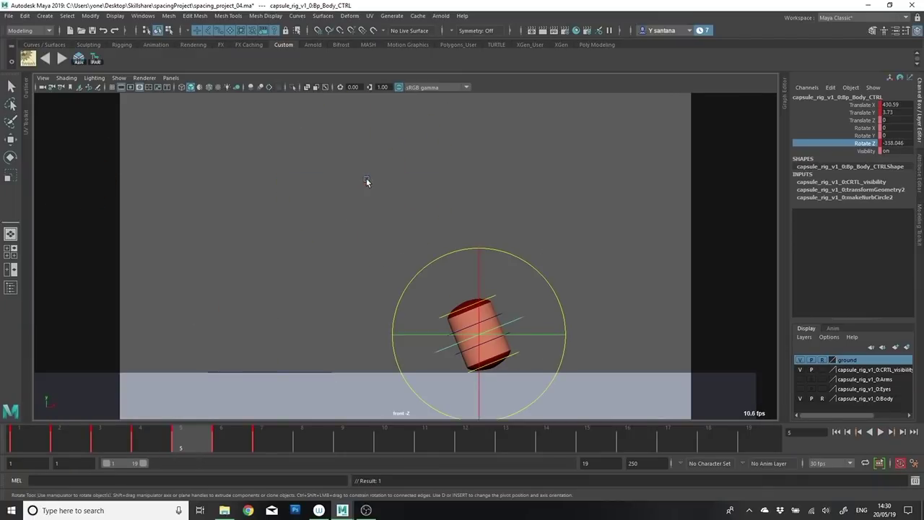
left_click_drag(521, 268, 521, 271)
Step: Insert an in-between at frame 6 and paste a copy of the frame 5 key there
left_click(215, 449)
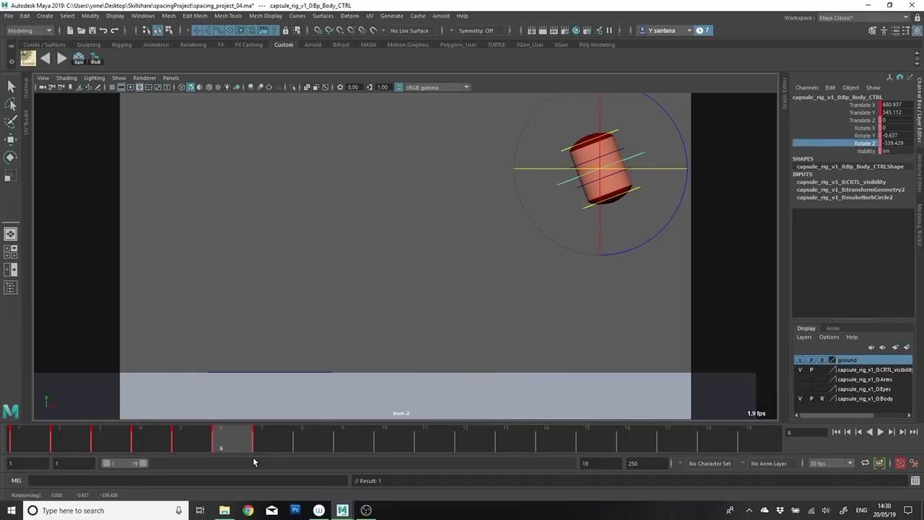
left_click(181, 444)
right_click(196, 437)
left_click(241, 289)
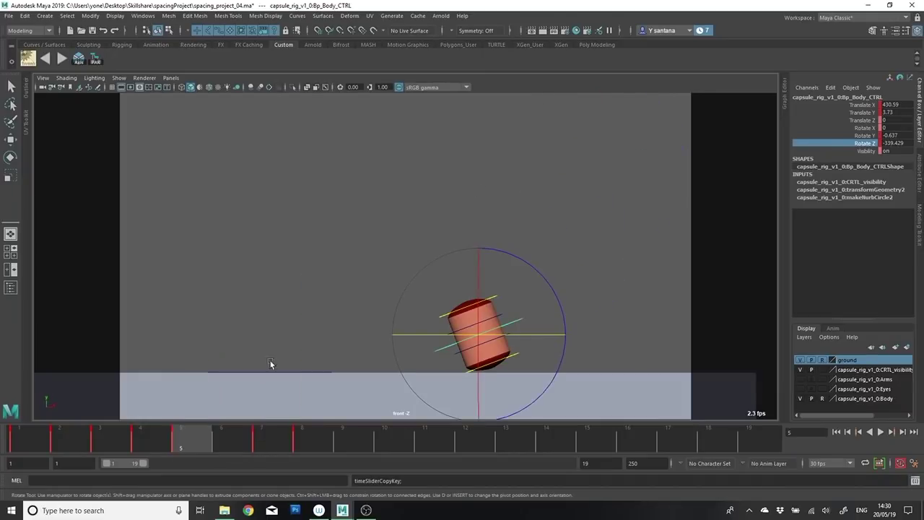
left_click(223, 443)
right_click(233, 441)
mouse_move(258, 305)
left_click(360, 311)
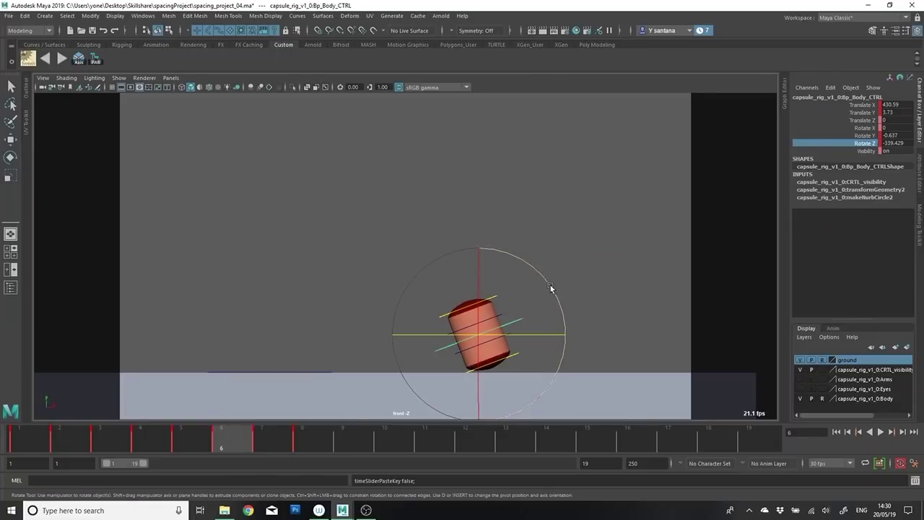
Step: Rotate the frame 6 pose to about -383 on Rotate Z and lower it onto the ground at Translate Y about -0.2
left_click_drag(550, 287, 567, 355)
key("w")
left_click_drag(479, 285, 479, 287)
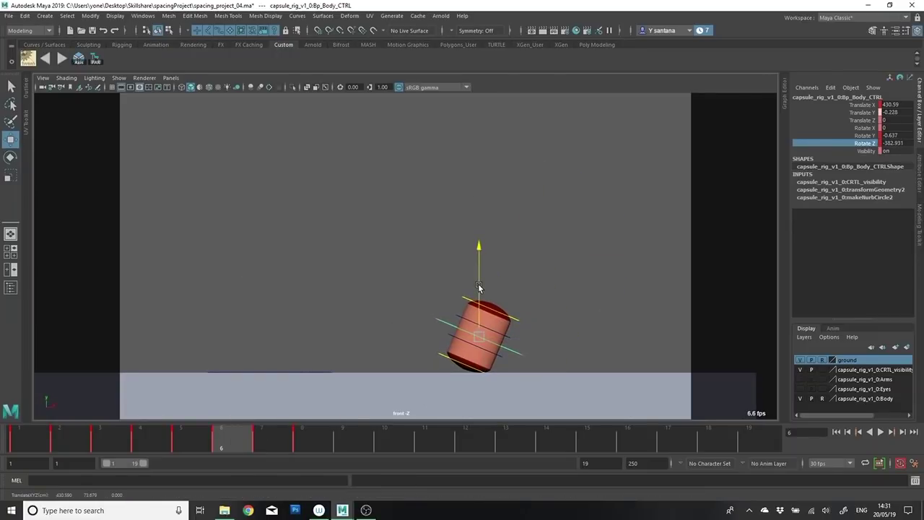
Step: Rotate the body control to about -450 on Rotate Z at frame 7 and about -508 at frame 8
left_click(145, 446)
left_click(235, 448)
left_click(265, 448)
key("e")
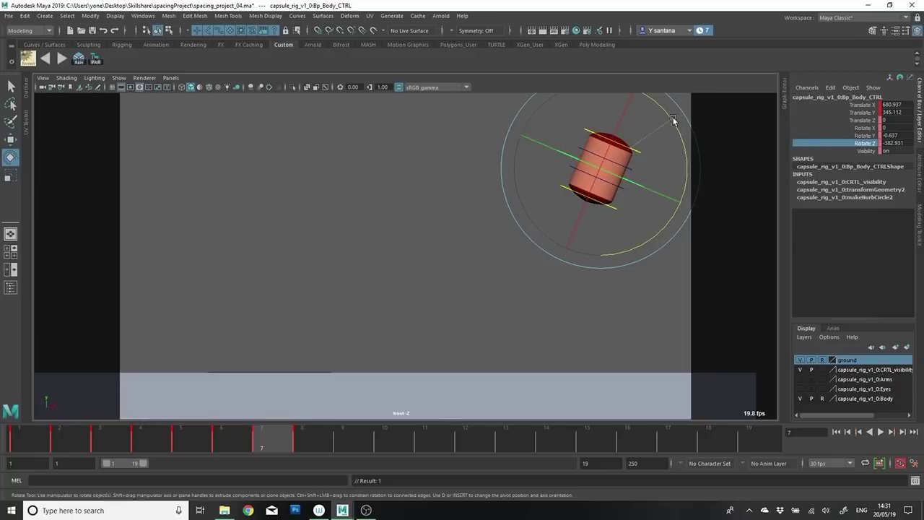
left_click_drag(672, 121, 674, 216)
left_click(319, 439)
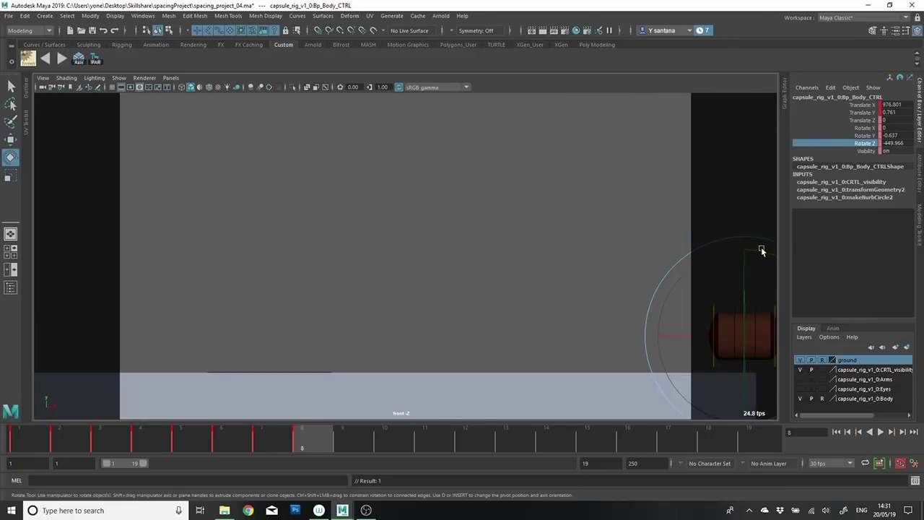
left_click_drag(761, 250, 797, 291)
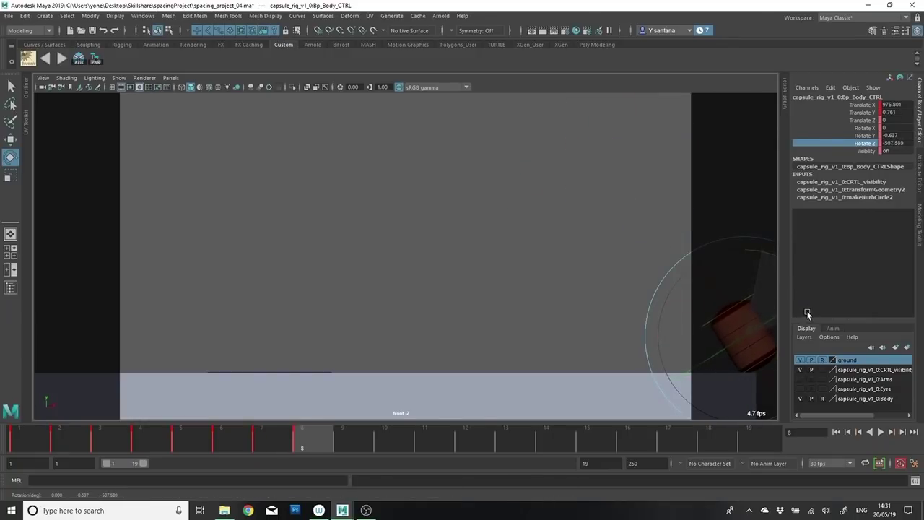
Step: Play back the capsule's bounce to review the spacing between its poses
key("alt+v")
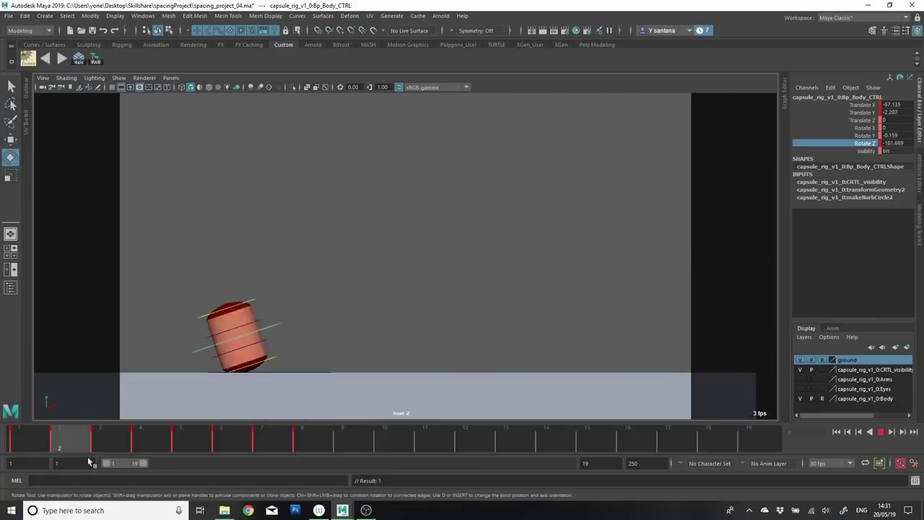
key("alt+v")
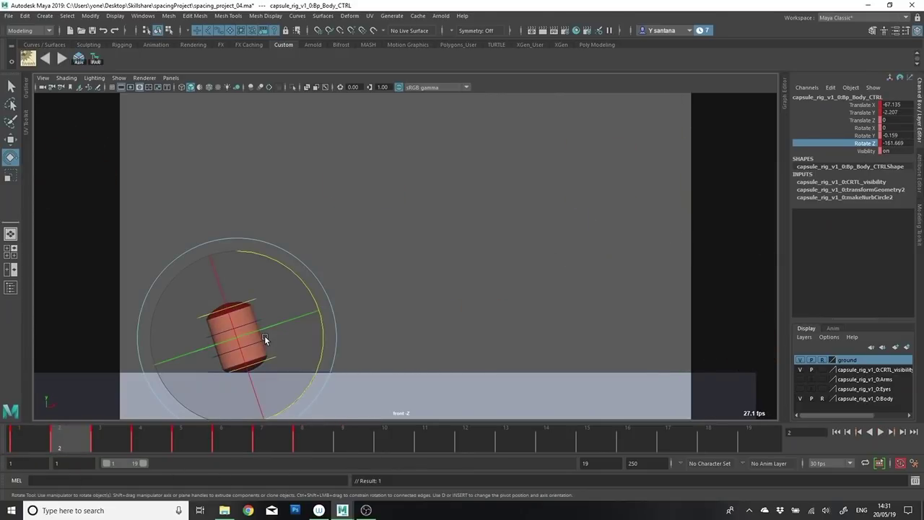
key("w")
key("alt+v")
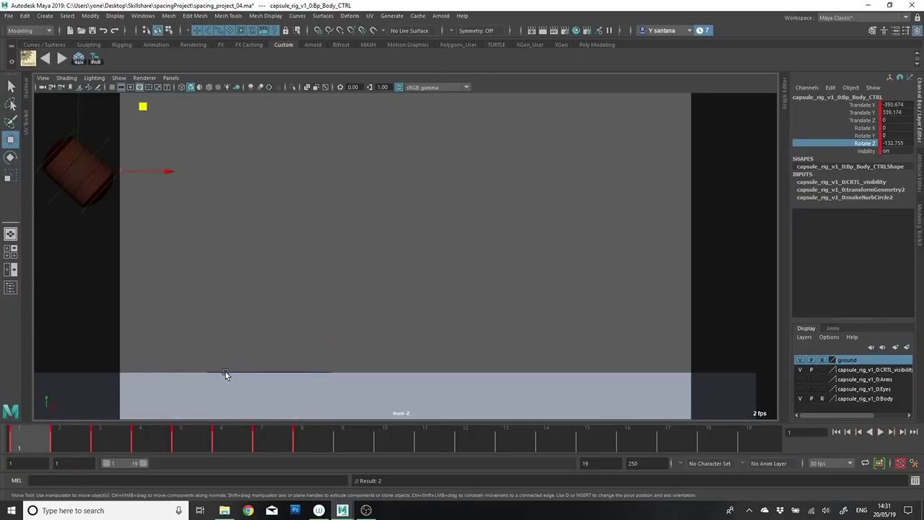
key("alt+v")
Step: Move the frame 2 pose up and back off the ground to about X -138, and rotate the frame 1 pose counterclockwise
key("period")
left_click_drag(246, 313, 241, 313)
key("comma")
key("period")
key("comma")
key("alt+comma")
key("alt+period")
key("alt+comma")
key("alt+period")
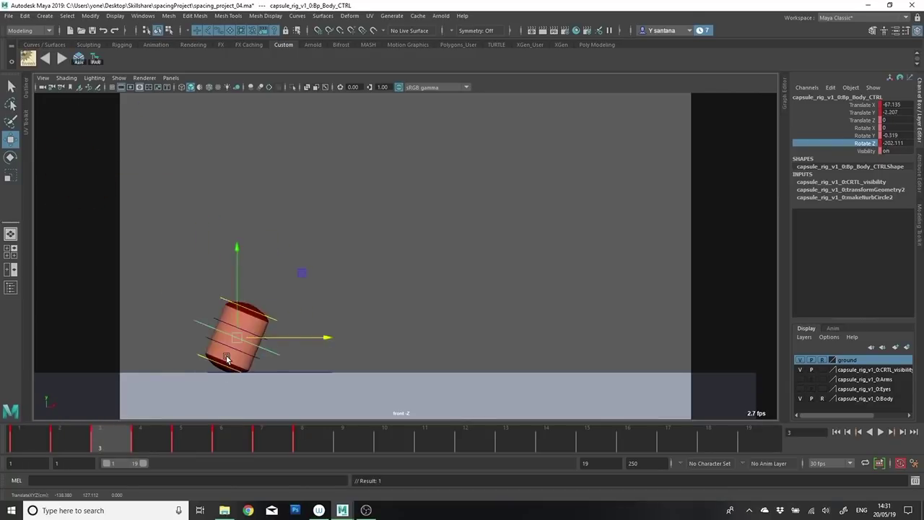
key("alt+comma")
key("alt+period")
key("alt+comma")
key("e")
left_click_drag(163, 149, 143, 118)
Step: Move the frame 5 pose up and back to about X 346, Y 52, and compare it with the adjacent frame 6 contact
left_click_drag(57, 450, 180, 452)
key("w")
left_click_drag(471, 342, 475, 314)
key("alt+period")
key("alt+comma")
key("alt+period")
key("alt+comma")
key("alt+period")
key("alt+comma")
Step: Rotate the frame 5 pose to about -341.5 on Rotate Z and play back the animation
key("e")
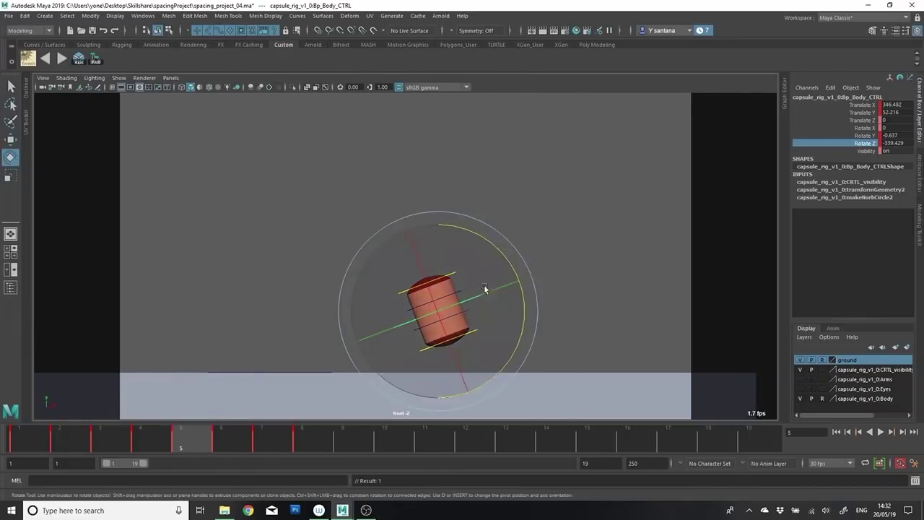
left_click_drag(493, 245, 493, 246)
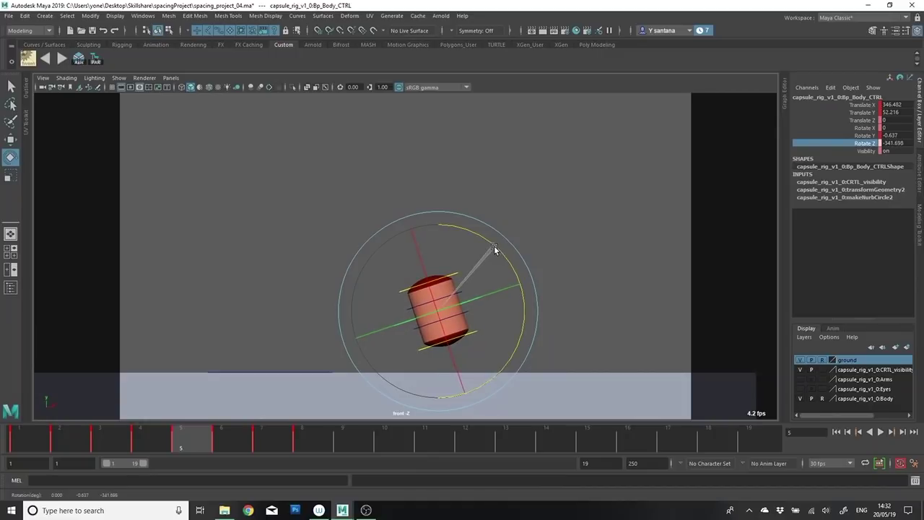
key("alt+v")
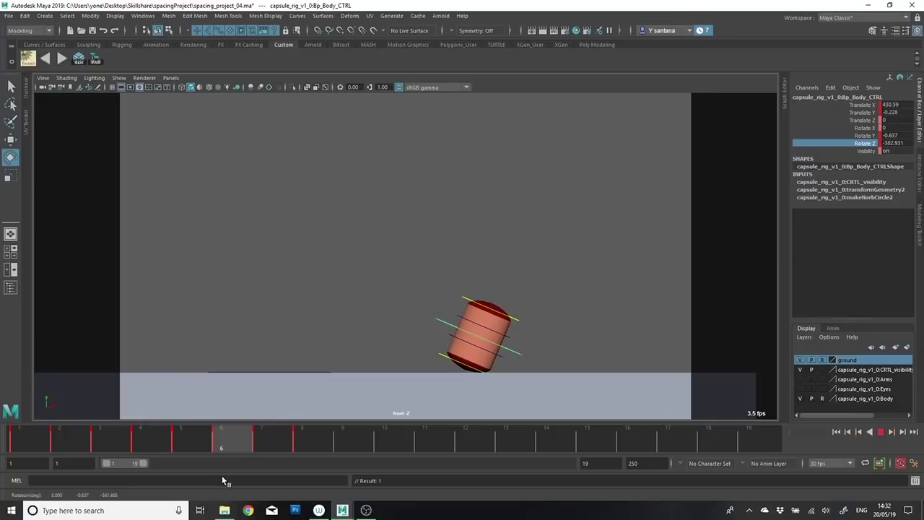
key("alt+v")
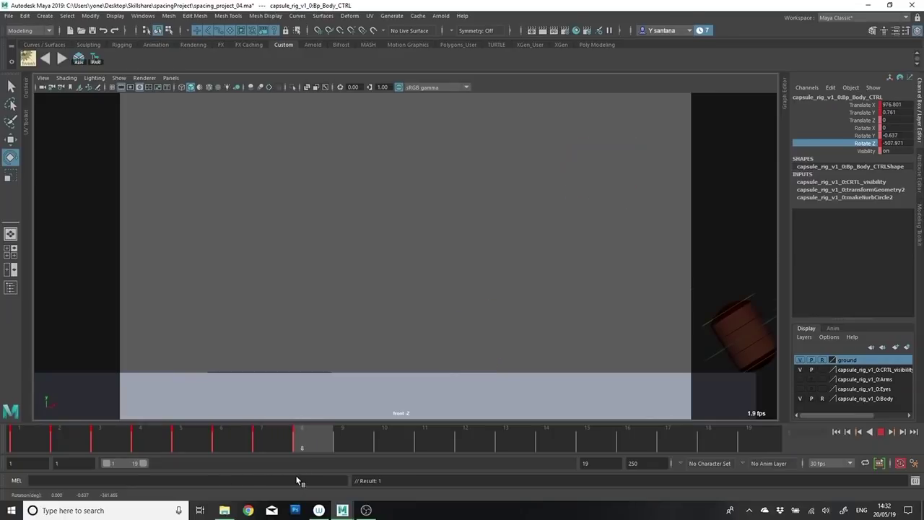
Step: Play back the animation, and spread the later keys along the timeline to frames 5, 7, 8, 10 and 12
key("w")
key("alt+v")
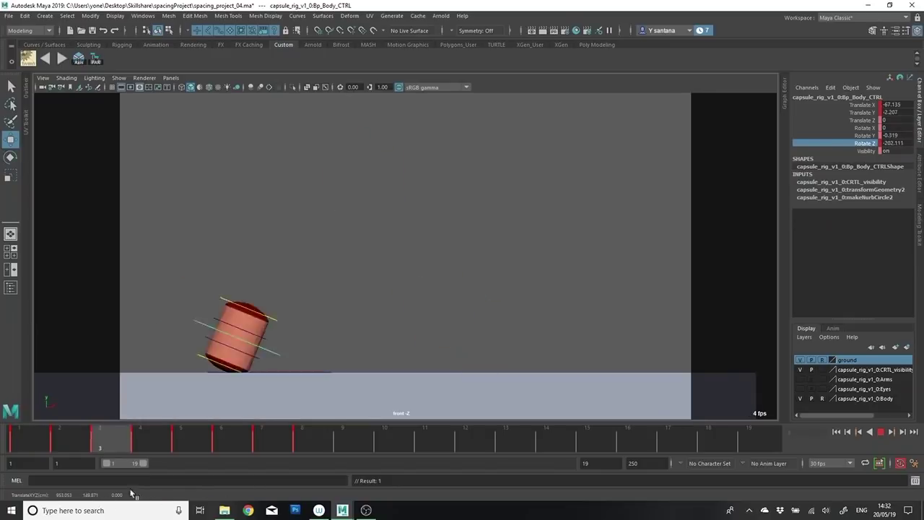
left_click(49, 451)
left_click_drag(131, 450, 273, 445)
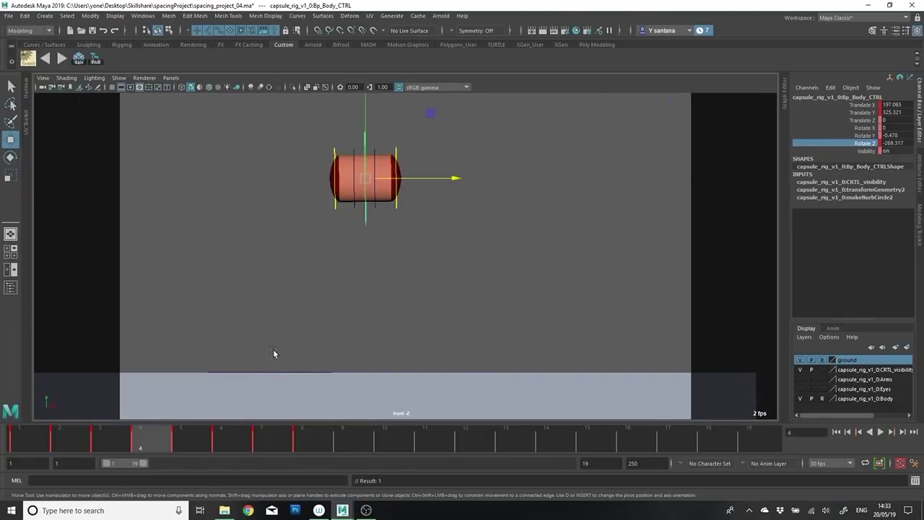
left_click_drag(167, 435, 240, 453)
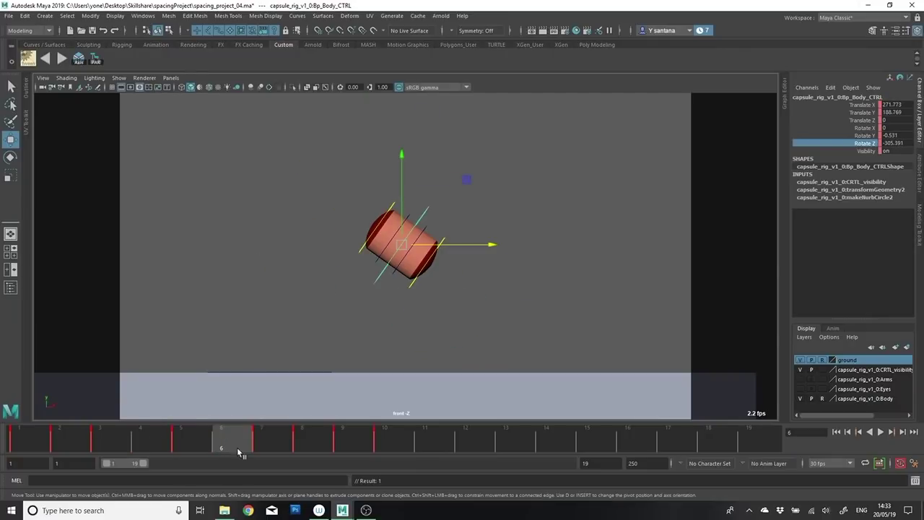
left_click_drag(329, 446, 462, 434)
left_click_drag(104, 448, 162, 442)
left_click(179, 448)
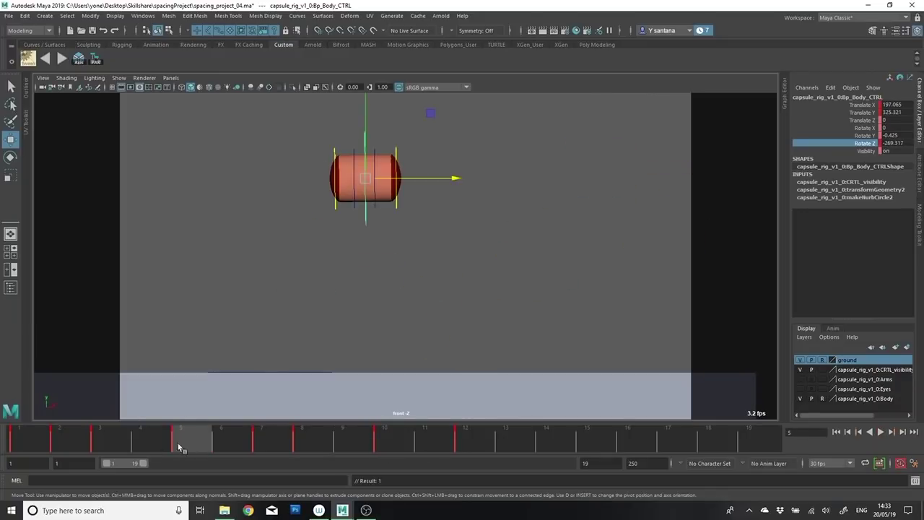
Step: Key an in-between at frame 4, placing the capsule at about X 63, Y 268 and rotating it slightly clockwise
left_click(160, 446)
left_click_drag(301, 258, 315, 184)
left_click_drag(181, 448, 160, 448)
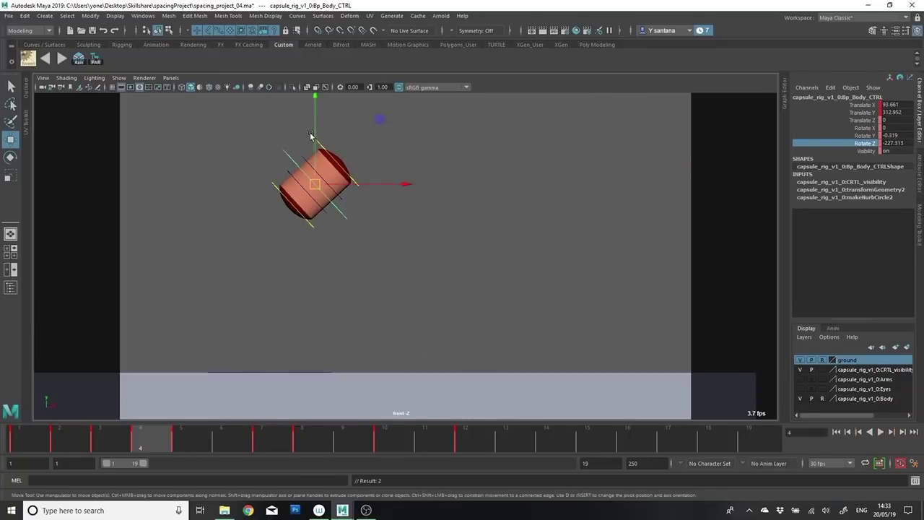
left_click_drag(316, 135, 319, 145)
left_click(144, 447)
left_click_drag(367, 196, 354, 197)
mouse_move(161, 448)
left_mouse_down()
mouse_move(112, 455)
mouse_move(166, 450)
left_mouse_up()
left_click_drag(297, 136, 295, 147)
key("e")
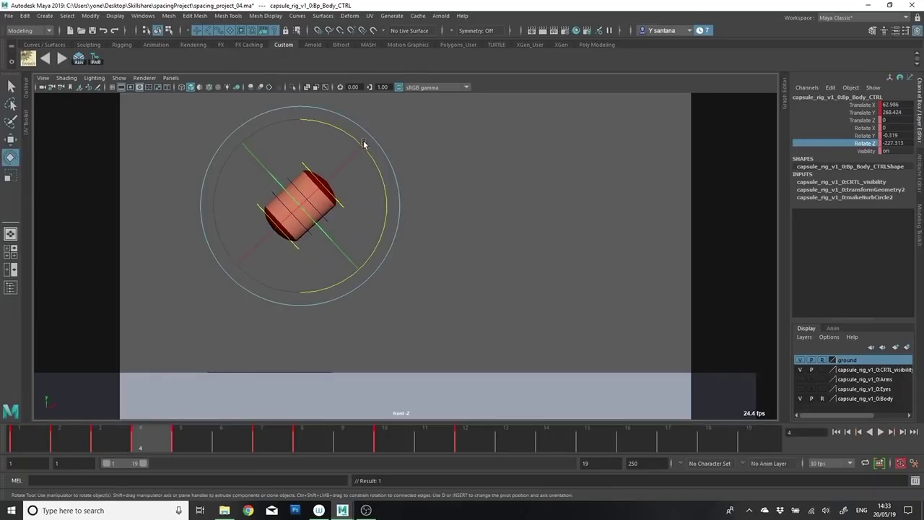
left_click_drag(364, 143, 363, 161)
Step: Key an in-between at frame 6, raising the capsule to about Y 237 and shifting it forward along X
key("w")
left_click(223, 448)
left_click_drag(402, 215, 402, 192)
left_click(158, 443)
left_click(234, 442)
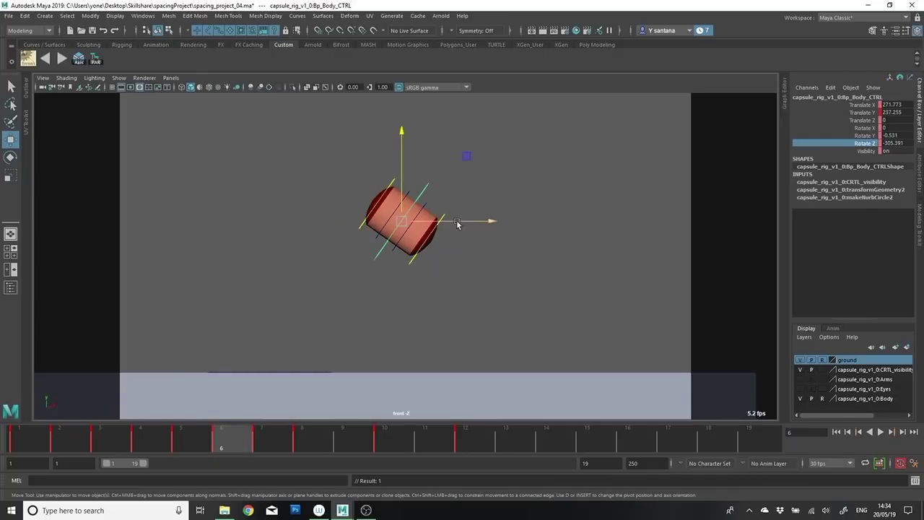
left_click_drag(457, 223, 471, 223)
left_click(282, 445)
Step: Rotate the frame 6 pose to about -329 on Rotate Z, nudge it back to about X 289, and play back the animation
key("comma")
key("e")
left_click_drag(479, 163, 499, 201)
left_click_drag(244, 443, 201, 451)
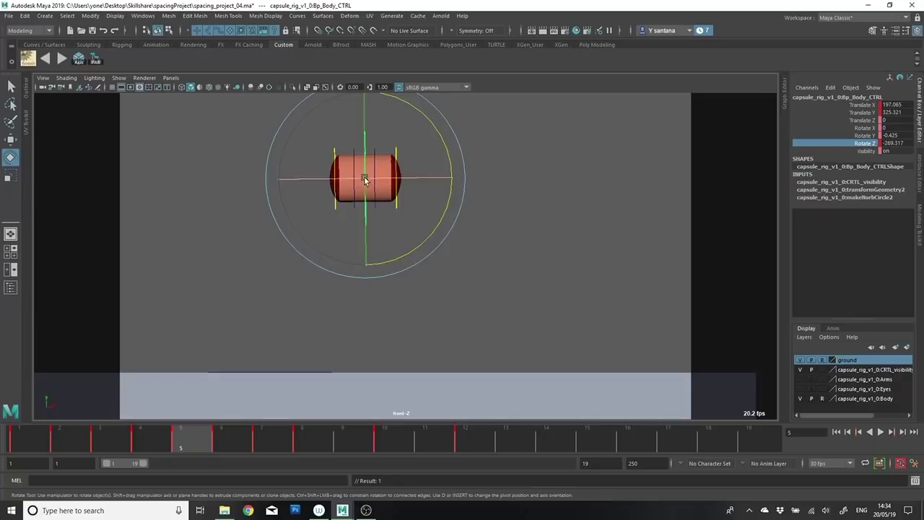
key("period")
left_click_drag(450, 140, 455, 143)
key("w")
left_click_drag(477, 221, 470, 221)
left_click_drag(226, 445, 160, 459)
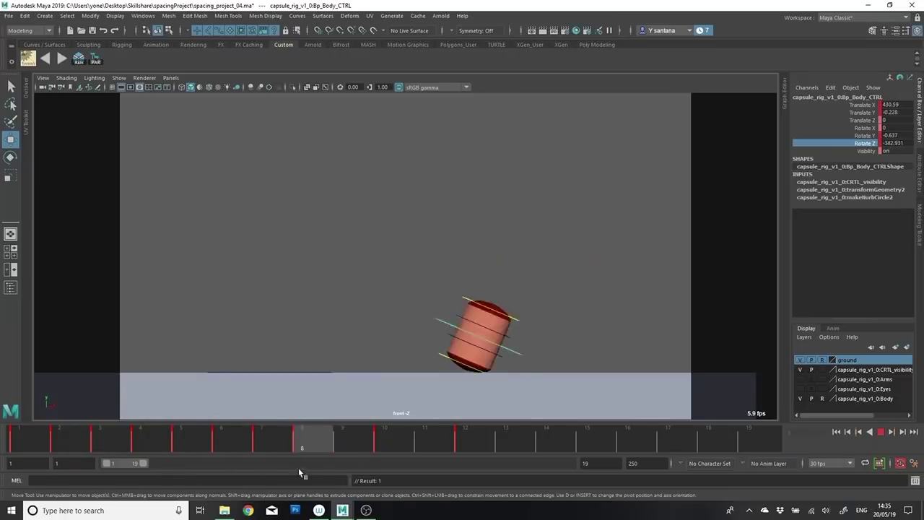
key("alt+v")
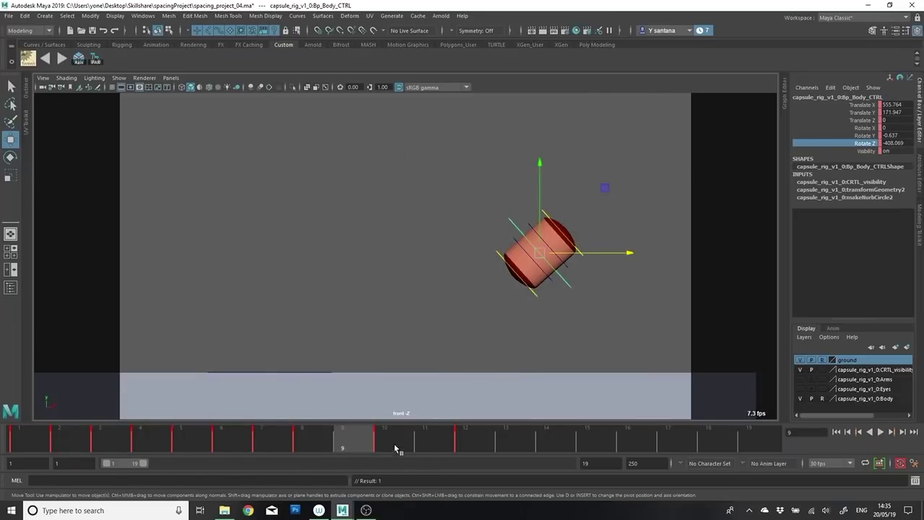
Step: Key an in-between at frame 9, moving the capsule to about X 539, Y 240 and rotating it to about -421 on Rotate Z
left_click_drag(542, 253, 533, 215)
key("e")
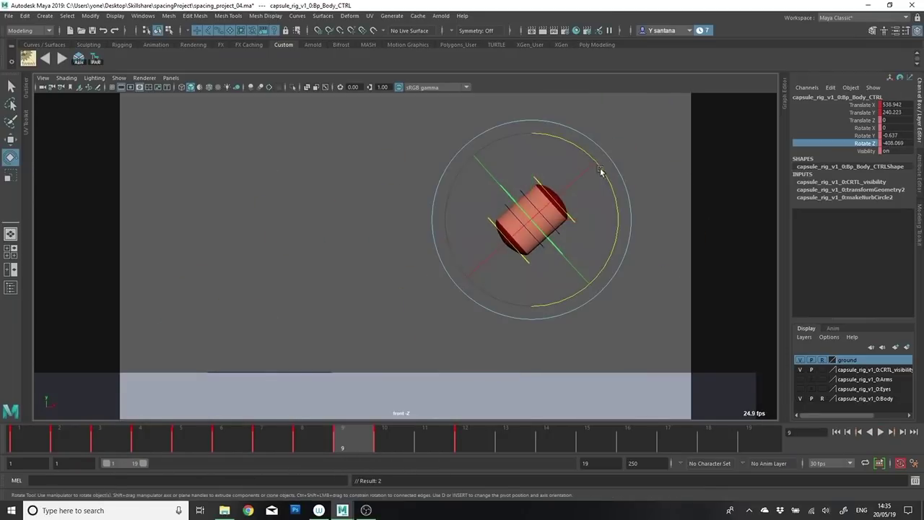
left_click_drag(602, 174, 610, 183)
key("alt+period")
key("alt+comma")
key("alt+comma")
left_click(347, 446)
Step: Raise the frame 9 pose to about Y 258, rotate it back to about -410 on Rotate Z, and compare it with neighbouring frames
key("w")
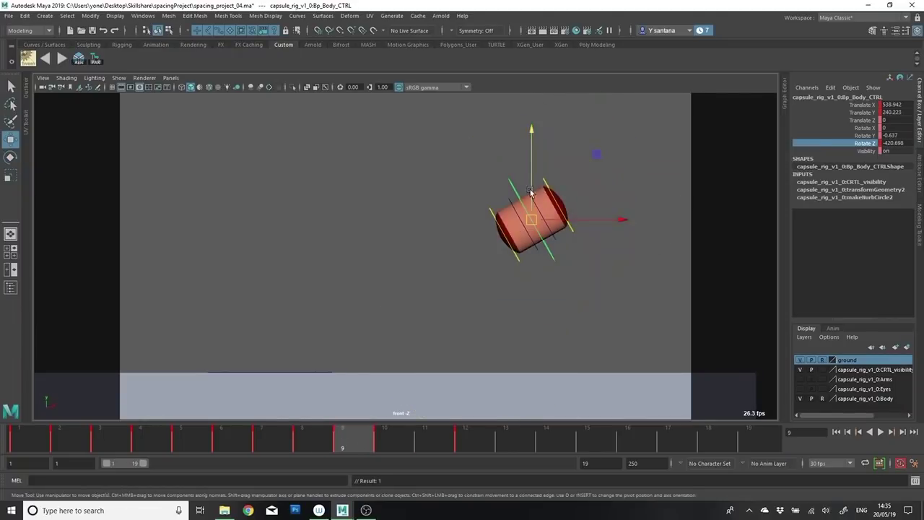
left_click_drag(533, 148, 532, 139)
left_click(365, 454)
key("e")
left_click_drag(608, 179, 602, 165)
left_click_drag(321, 449, 355, 448)
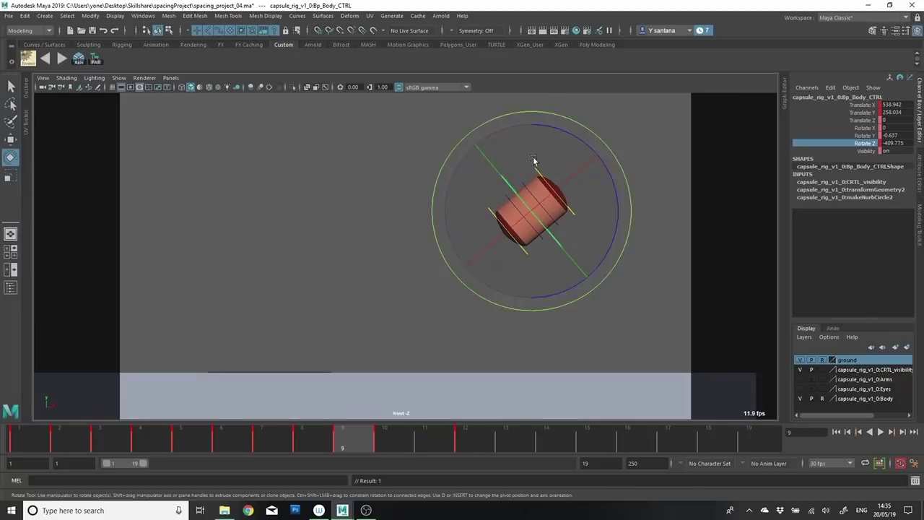
key("alt+comma")
key("alt+comma")
key("alt+period")
key("alt+period")
key("alt+comma")
key("alt+period")
Step: Key an in-between at frame 11, shifting the capsule forward along X and rotating it clockwise
key("w")
left_click(438, 437)
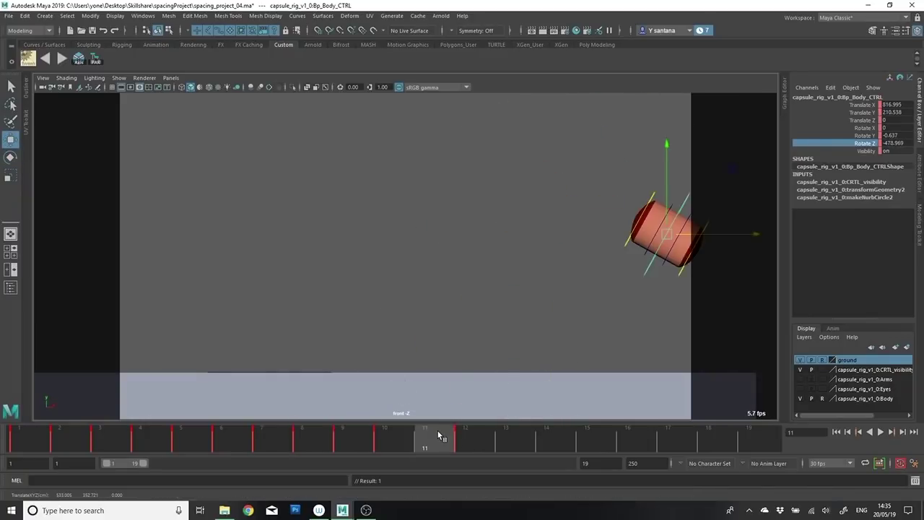
left_click_drag(723, 235, 751, 237)
key("e")
left_click_drag(725, 156, 742, 178)
key("alt+comma")
key("alt+period")
Step: Raise the frame 11 pose to about Y 259, rotate it back to about -486 on Rotate Z, and play back the animation
key("w")
left_click_drag(694, 214, 698, 190)
key("alt+comma")
key("alt+period")
key("e")
left_click_drag(725, 132, 705, 127)
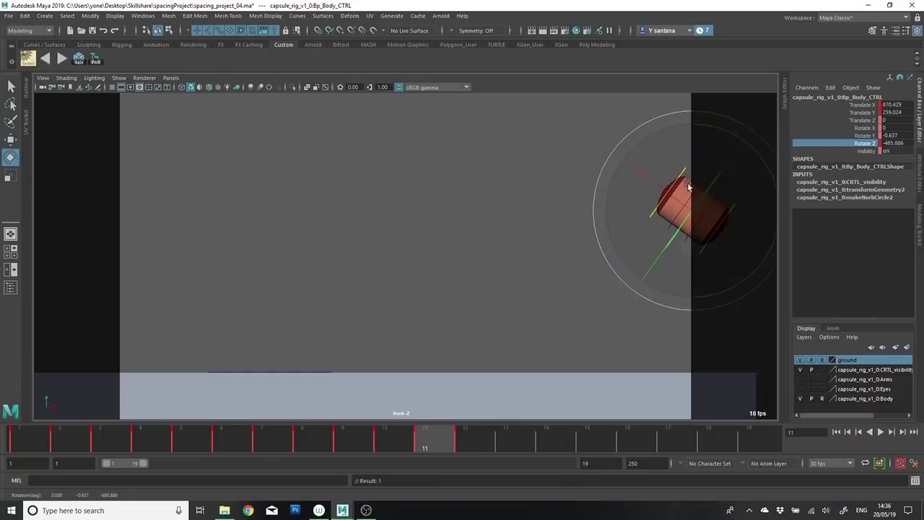
key("alt+v")
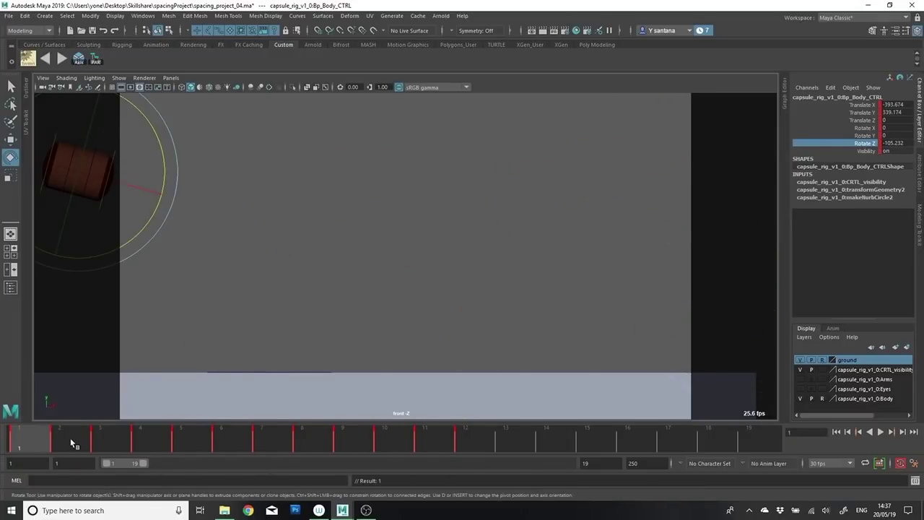
Step: Set the frame 2 pose to about X -266, Y 283, Rotate Z -137, rotate frame 1 to about -91, and play back the animation
left_click(74, 445)
key("w")
left_click(31, 446)
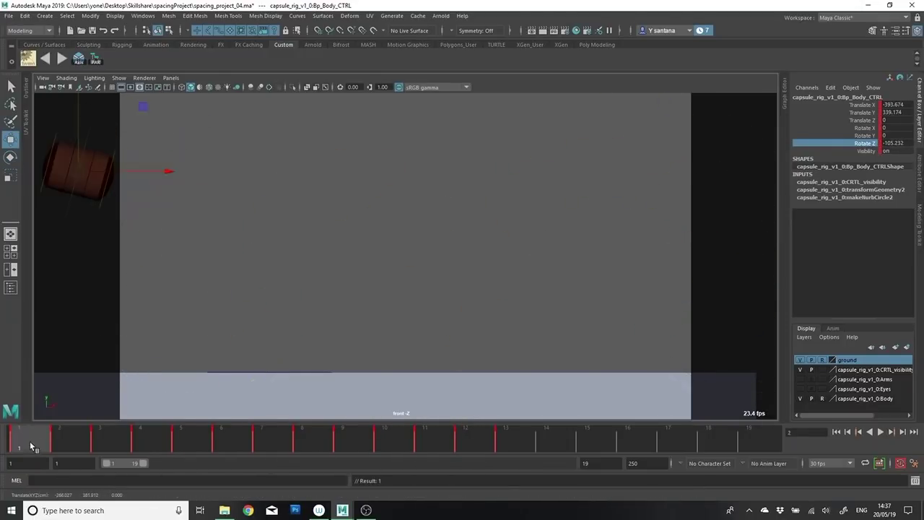
left_click(32, 447)
key("e")
key("period")
left_click_drag(151, 133, 138, 151)
key("w")
key("e")
left_click_drag(218, 165, 219, 182)
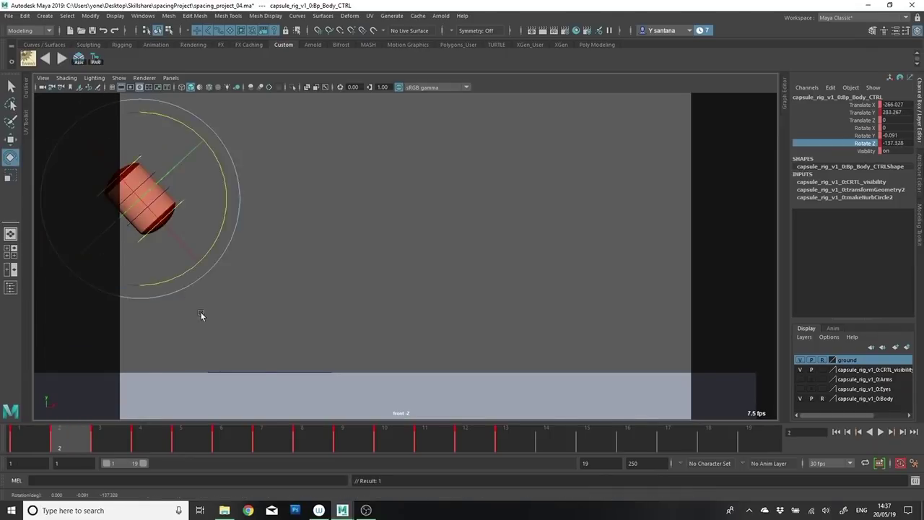
key("alt+v")
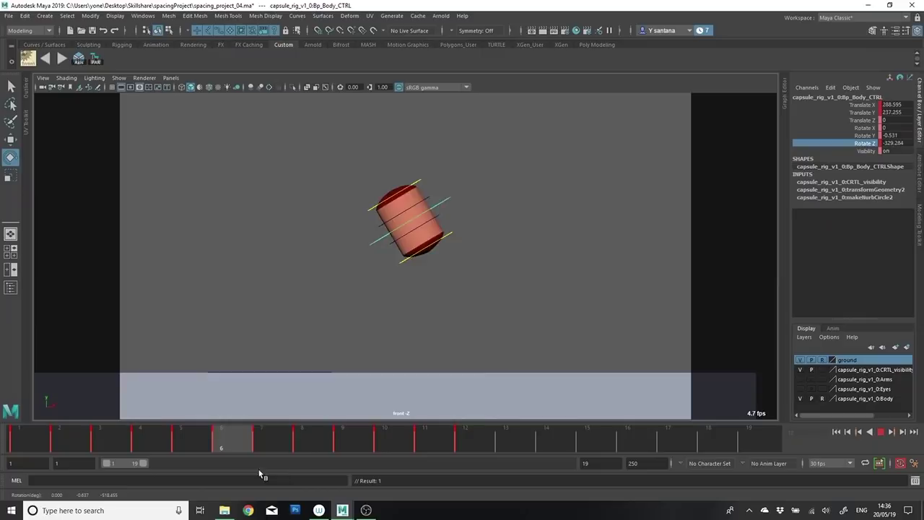
left_click_drag(456, 449, 295, 451)
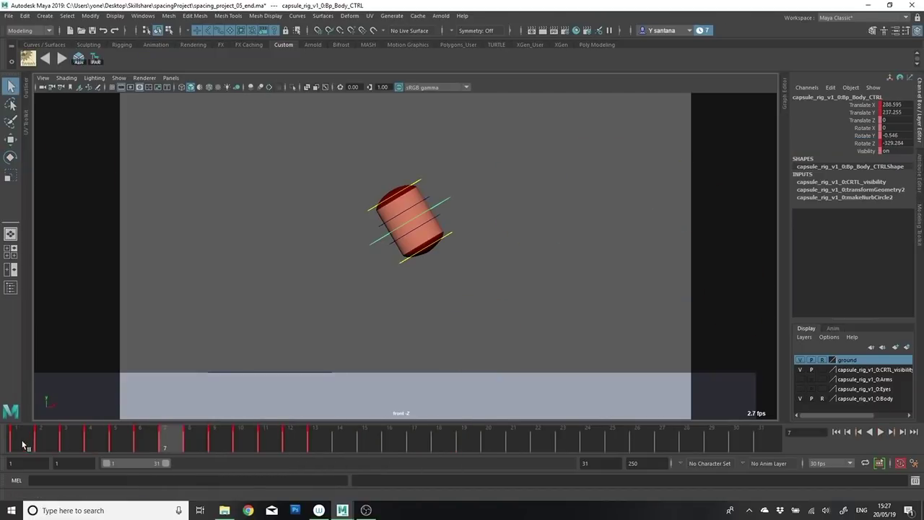
Step: Stretch the keys on frames 1 to 13 to every second frame, ending at frame 25, and snap them to whole frames
left_click_drag(24, 445, 326, 442)
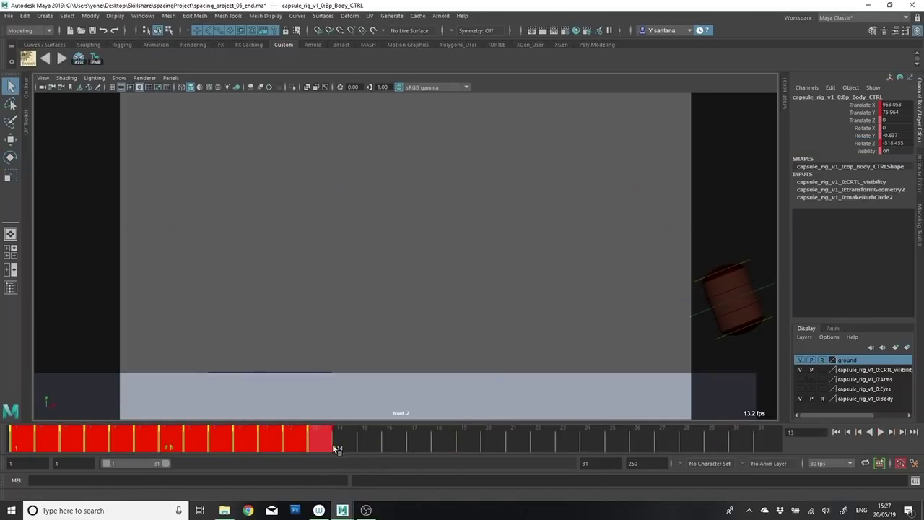
left_click_drag(394, 457, 581, 455)
left_click_drag(656, 456, 674, 449)
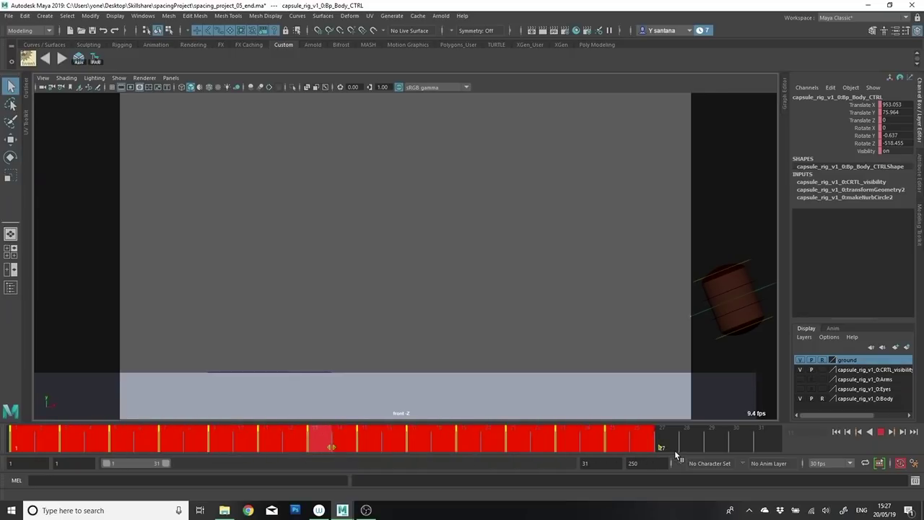
right_click(543, 445)
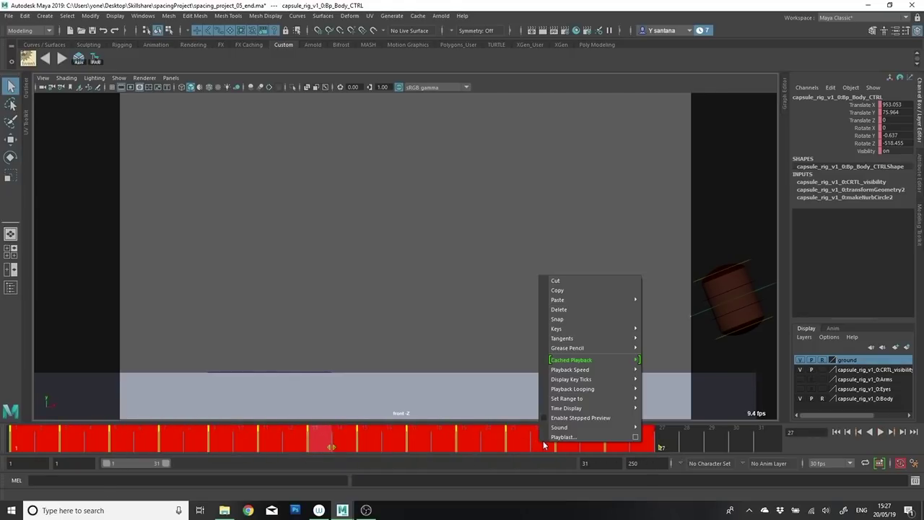
left_click(600, 319)
left_click(625, 441)
Step: Step back through the stretched keys one by one to check the retimed poses
key("comma")
key("comma")
key("comma")
key("comma")
key("comma")
key("comma")
key("comma")
key("comma")
key("comma")
key("comma")
key("comma")
key("comma")
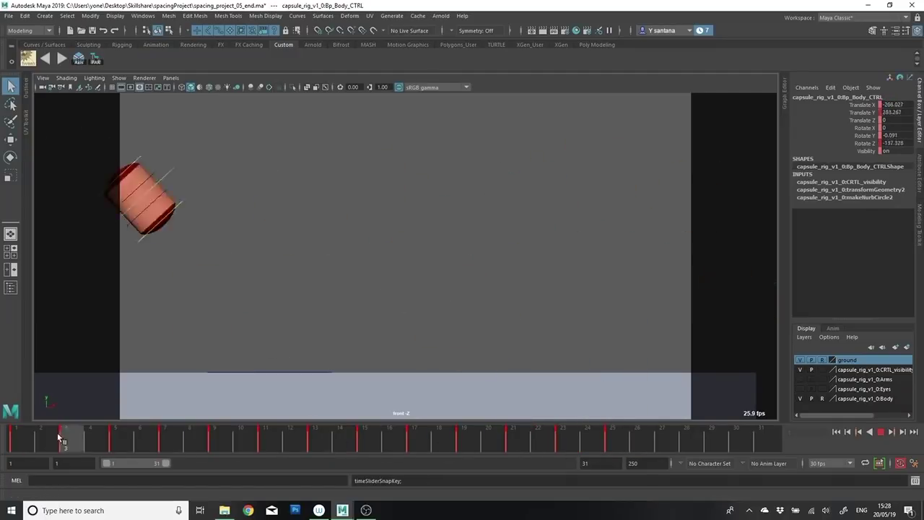
Step: Key an in-between at frame 2, placing the capsule at about X -332, Y 323, and compare it with frames 1 and 3
left_click(14, 448)
middle_click_drag(163, 217, 302, 252)
right_click_drag(302, 252, 372, 262)
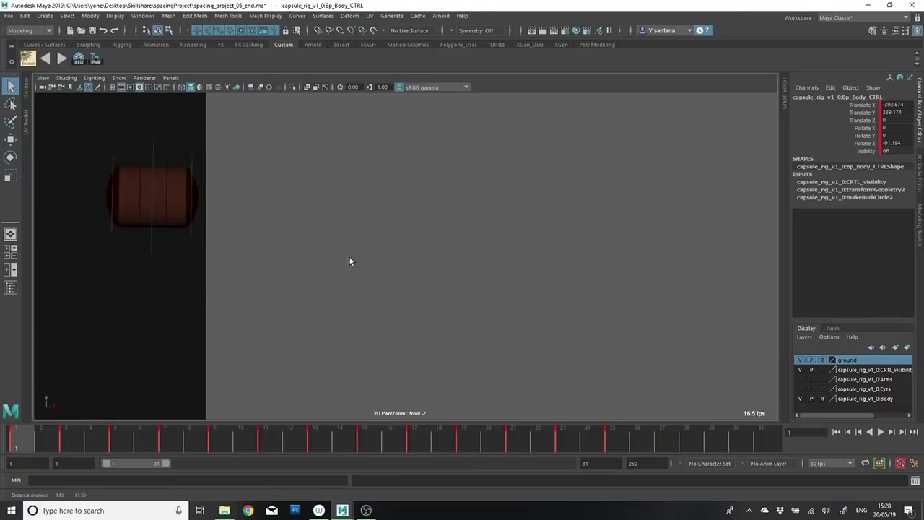
left_click(65, 445)
left_click(24, 444)
left_click(45, 441)
key("w")
left_click_drag(163, 188, 161, 191)
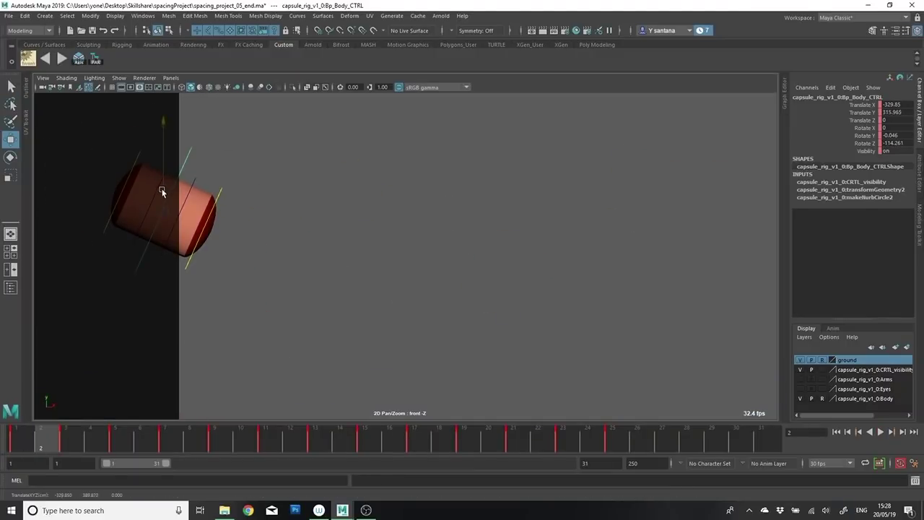
key("period")
key("comma")
key("comma")
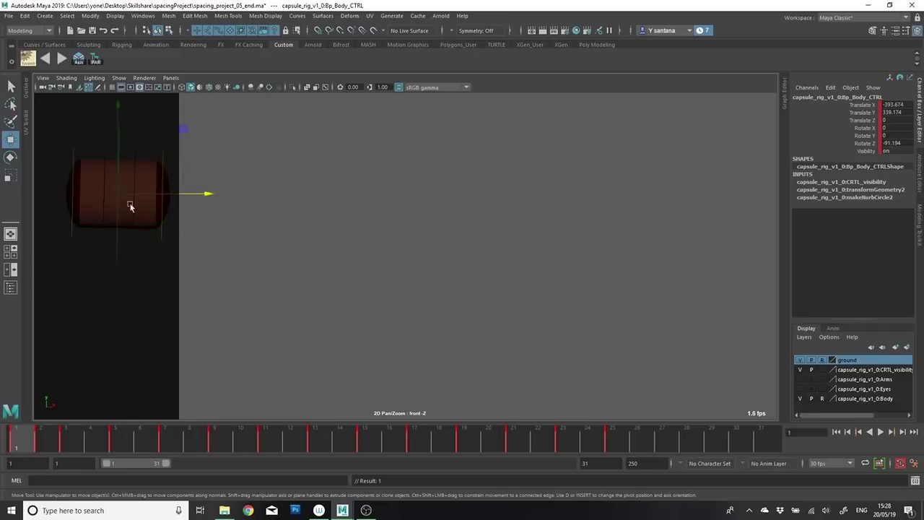
key("period")
left_click_drag(161, 191, 178, 185)
key("comma")
key("period")
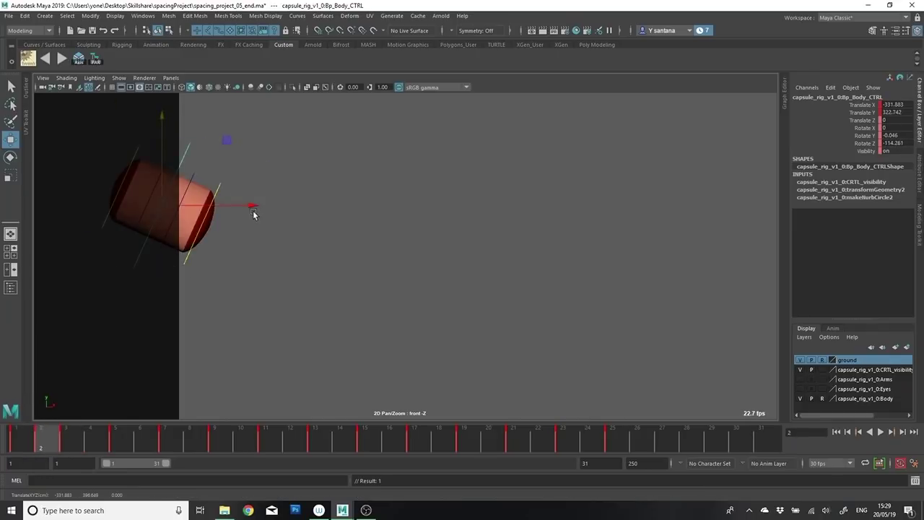
Step: Rotate the frame 2 pose to about -112 on Rotate Z and compare it with the adjacent poses
key("comma")
key("e")
key("period")
left_click_drag(186, 140, 233, 159)
key("comma")
key("period")
key("comma")
key("period")
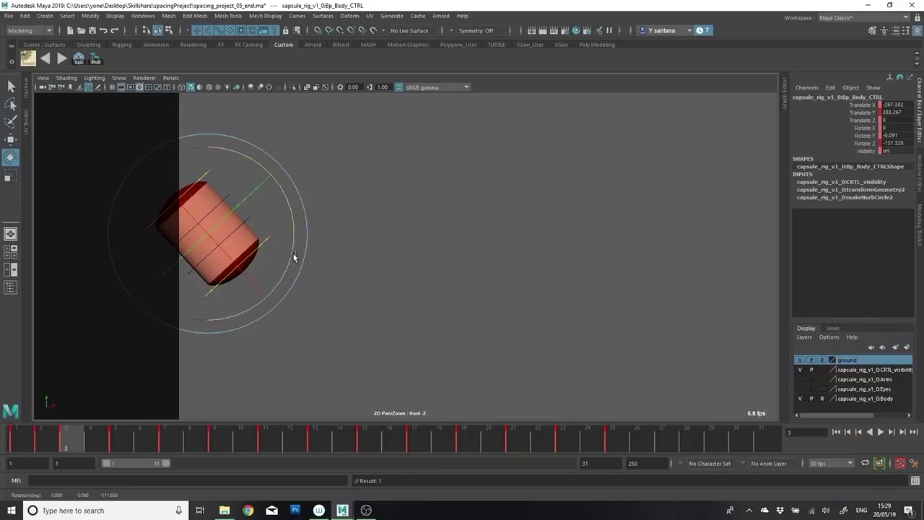
Step: Fine-tune the frame 3 pose's rotation to about -137.1 on Rotate Z and compare it with the adjacent poses
left_click_drag(290, 204, 289, 203)
key("comma")
key("period")
key("comma")
key("comma")
key("period")
key("period")
key("comma")
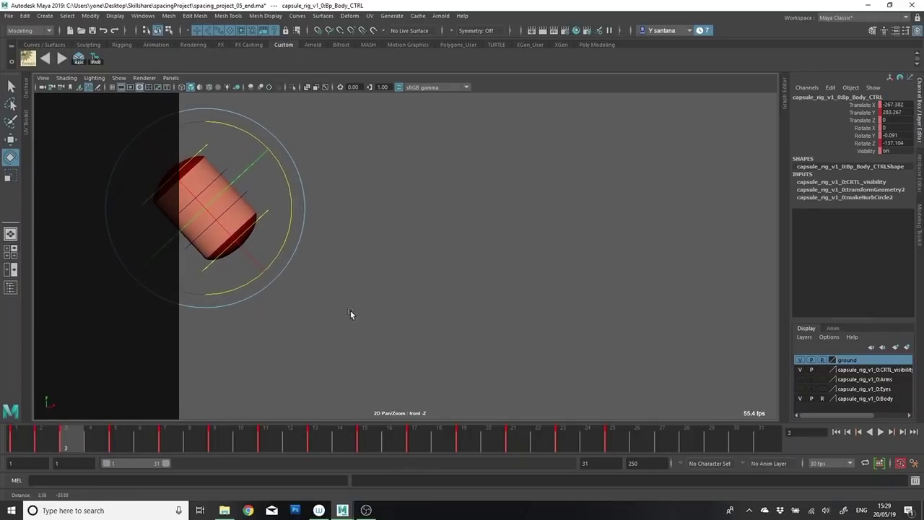
key("period")
Step: Key an in-between at frame 4, moving the capsule forward to about X -175, and compare it with frame 5
middle_click_drag(383, 316, 267, 236)
left_click_drag(88, 445, 118, 449)
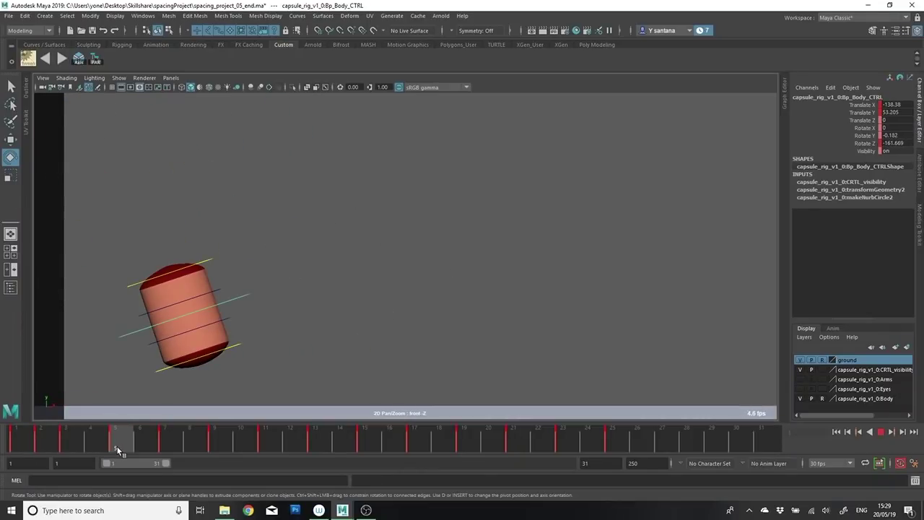
left_click(92, 445)
key("w")
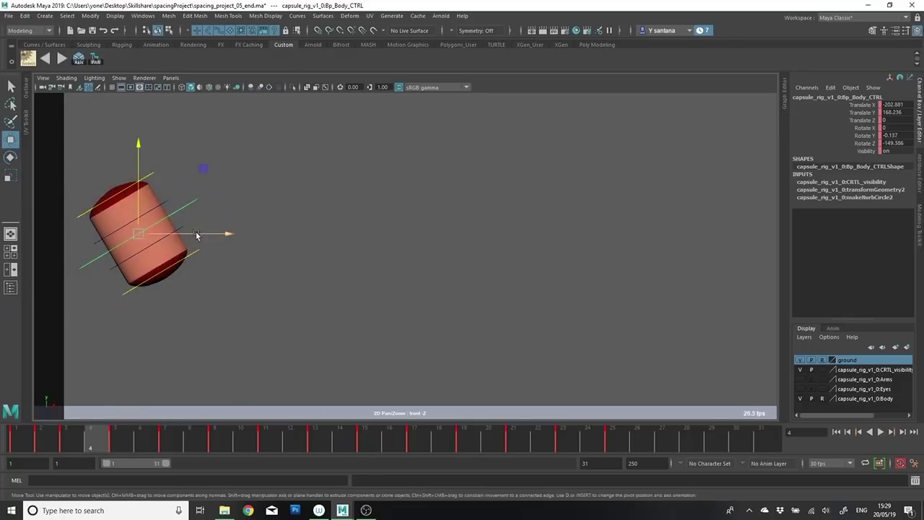
left_click_drag(196, 233, 218, 234)
key("period")
key("comma")
key("period")
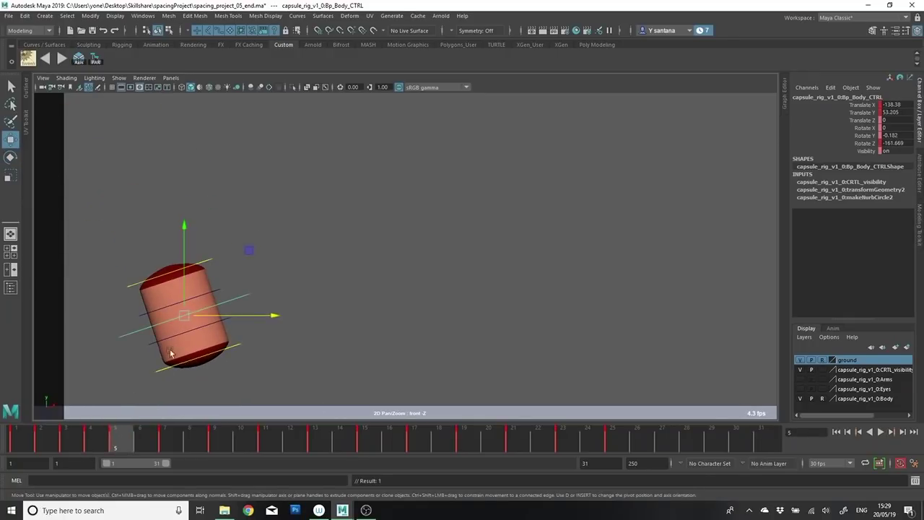
Step: Raise the frame 4 pose to about Y 193 and compare it with the frame 3 pose
left_click_drag(106, 445, 97, 439)
key("alt+v")
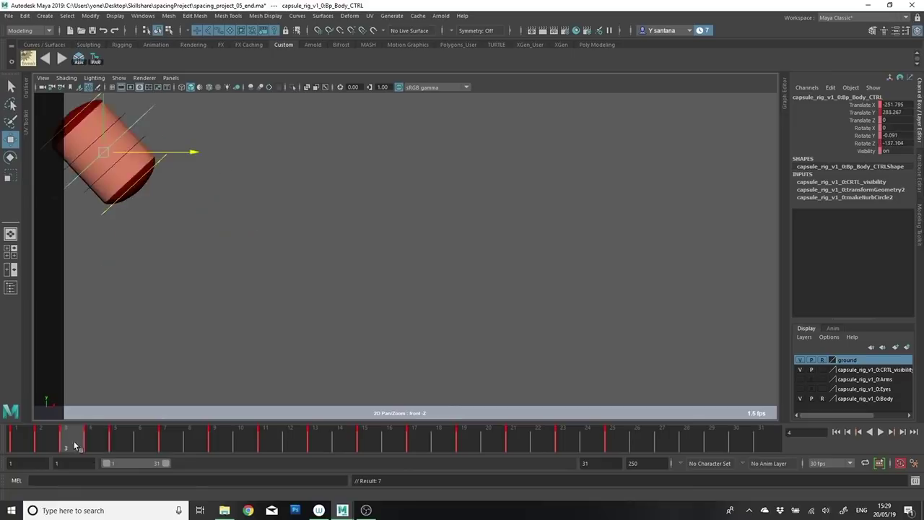
left_click_drag(161, 205, 161, 188)
key("comma")
key("period")
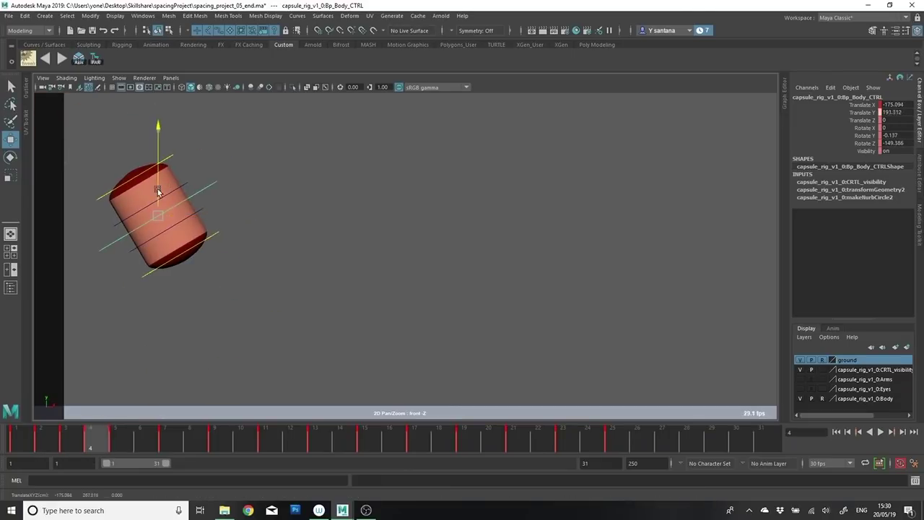
Step: Move the frame 4 pose to about X -172, Y 202 and compare it with the adjacent poses
key("comma")
key("comma")
key("period")
key("period")
key("period")
key("comma")
left_click_drag(159, 213, 199, 211)
key("period")
key("comma")
key("comma")
key("period")
Step: Rotate the frame 4 pose to about -144.2 on Rotate Z and compare it with the adjacent poses
key("e")
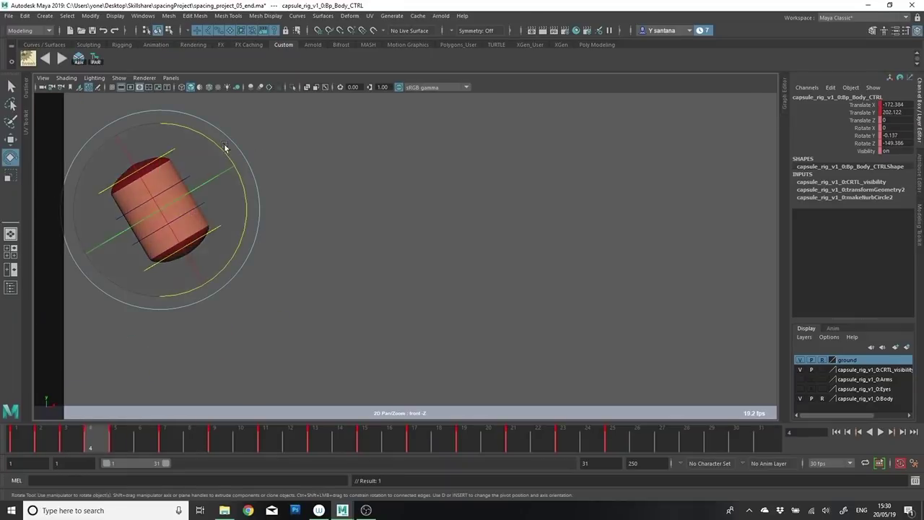
left_click_drag(223, 145, 214, 150)
key("comma")
key("period")
left_click_drag(108, 149, 109, 155)
key("alt+period")
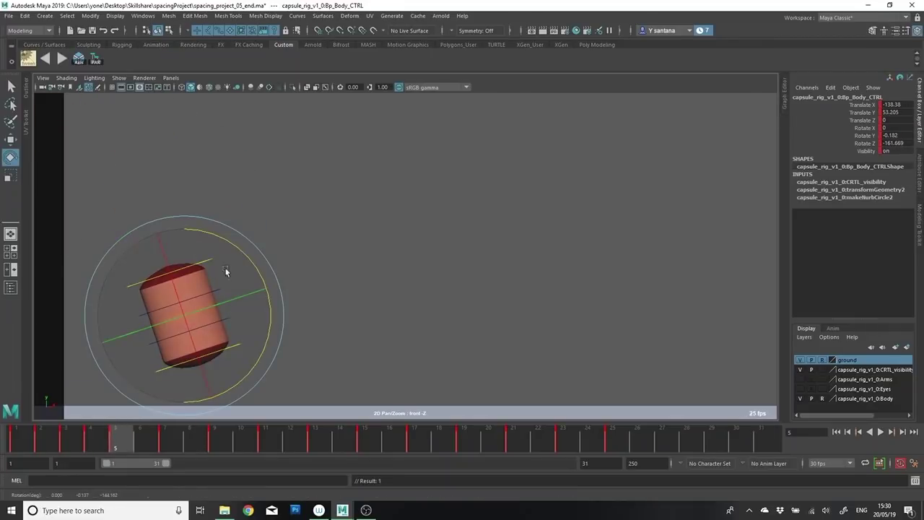
Step: Rotate the frame 5 pose to about -167.2 on Rotate Z and compare it with the neighbouring frames
left_click_drag(256, 268, 261, 281)
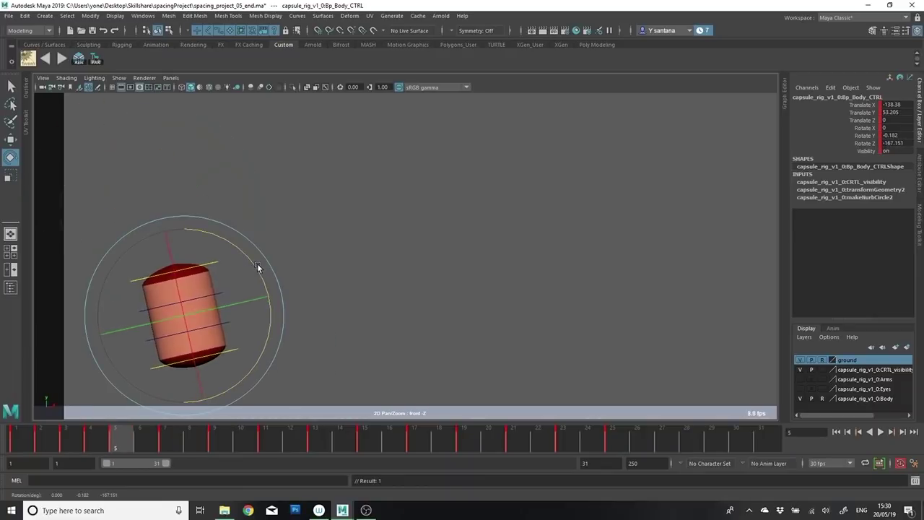
key("comma")
key("comma")
key("period")
key("period")
key("period")
left_click(120, 442)
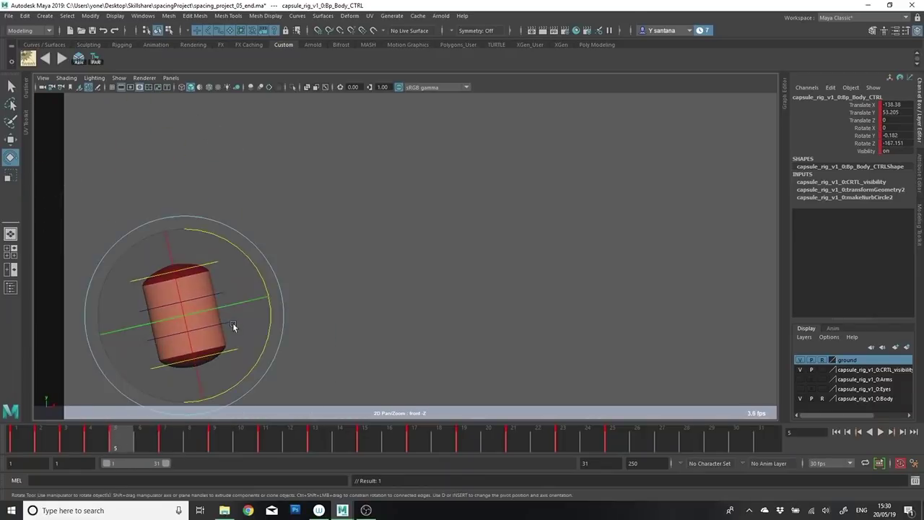
Step: Move the frame 5 pose forward to about X -122 and review the motion through frame 7
key("w")
key("alt+v")
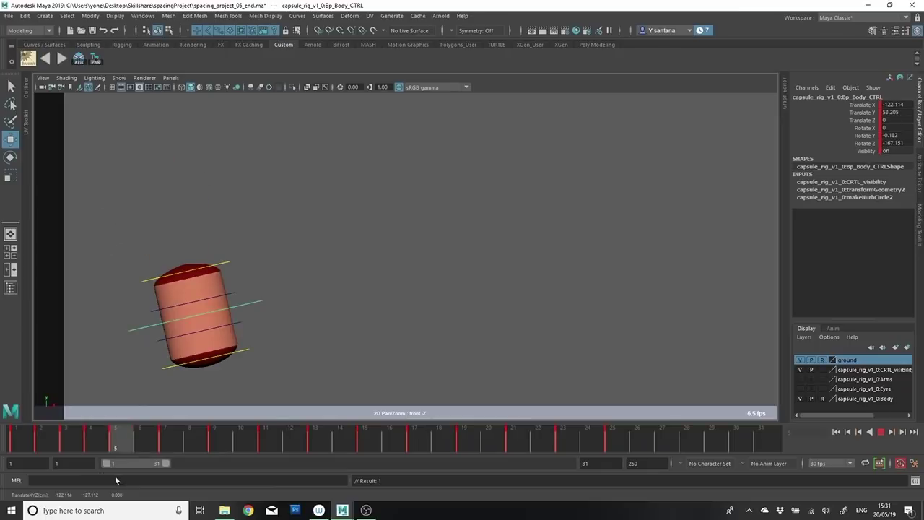
left_click(153, 448)
left_click(164, 436)
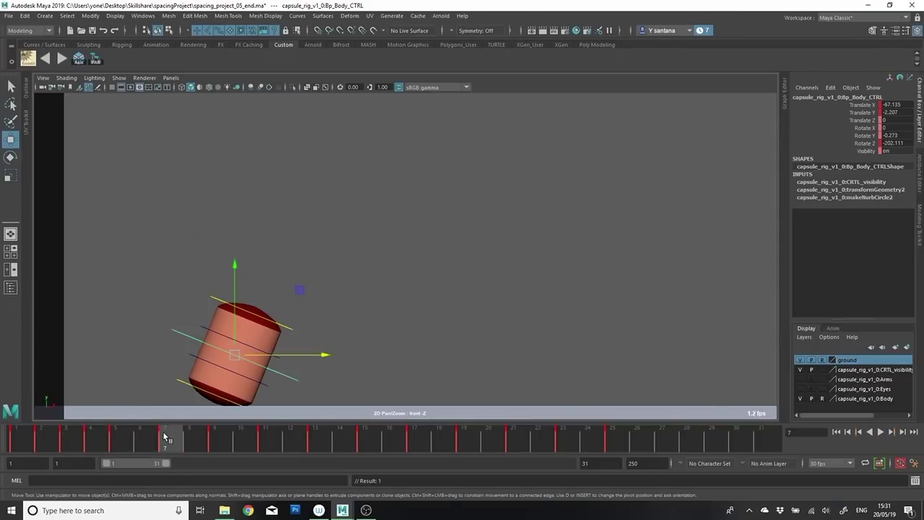
key("alt+v")
key("comma")
key("alt+period")
key("alt+period")
Step: Copy the frame 7 key and paste it at frame 6
right_click(167, 442)
left_click(196, 286)
left_click(143, 442)
right_click(142, 441)
mouse_move(214, 300)
left_click(262, 305)
left_click(168, 446)
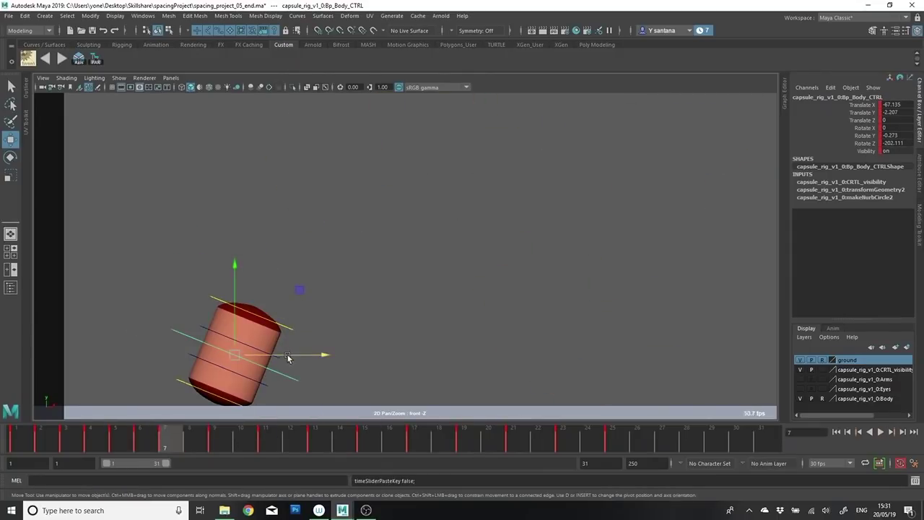
Step: Try rotating the frame 7 pose to about -171 on Rotate Z and play back the motion
key("e")
left_click_drag(306, 330, 286, 294)
left_click(142, 443)
key("alt+v")
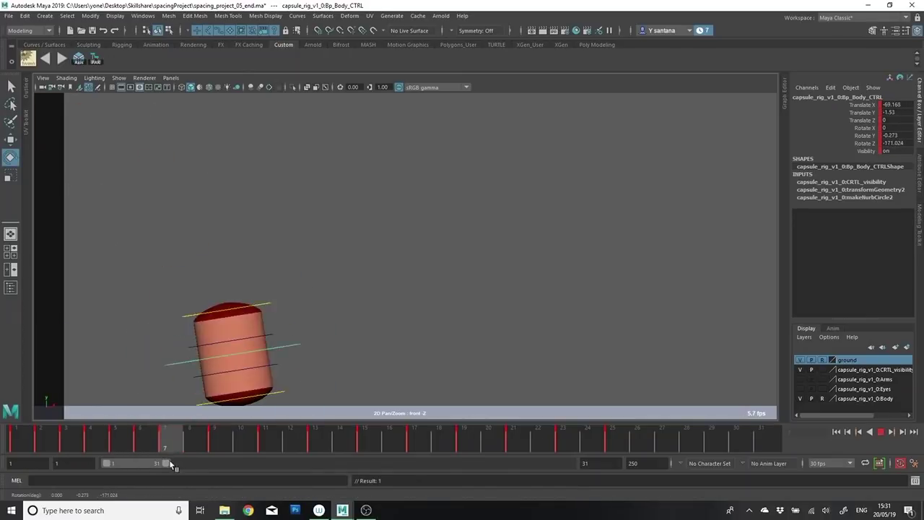
left_click(145, 443)
Step: Undo the frame 7 rotation and redo the key paste at frame 6
key("ctrl+z")
key("ctrl+z")
key("ctrl+z")
key("ctrl+z")
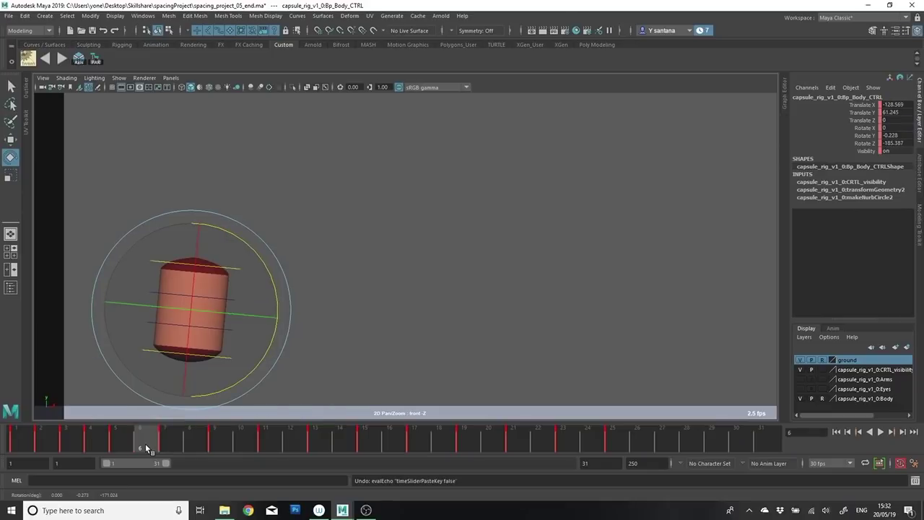
left_click(27, 18)
left_click(89, 39)
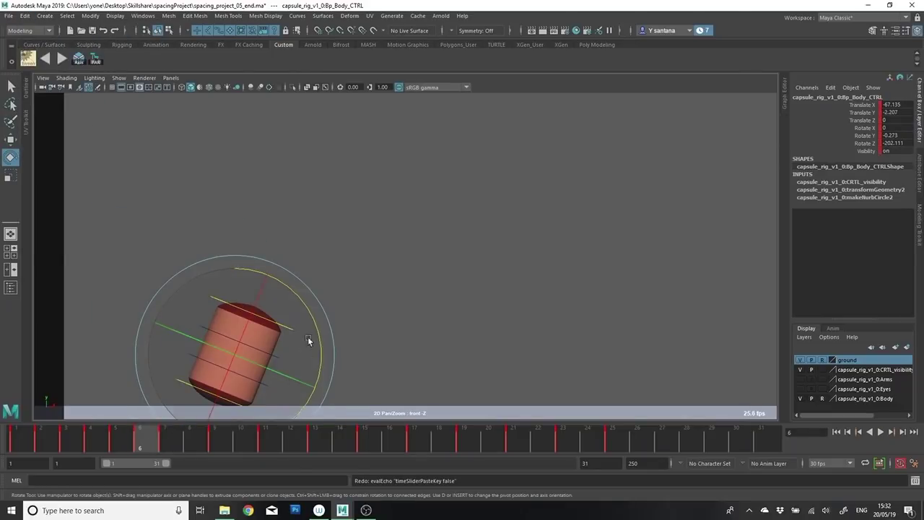
Step: Rotate the frame 6 pose to about -174.1 on Rotate Z and move the frame 5 pose forward to about X -93
left_click_drag(316, 324, 294, 291)
left_click_drag(172, 442, 134, 454)
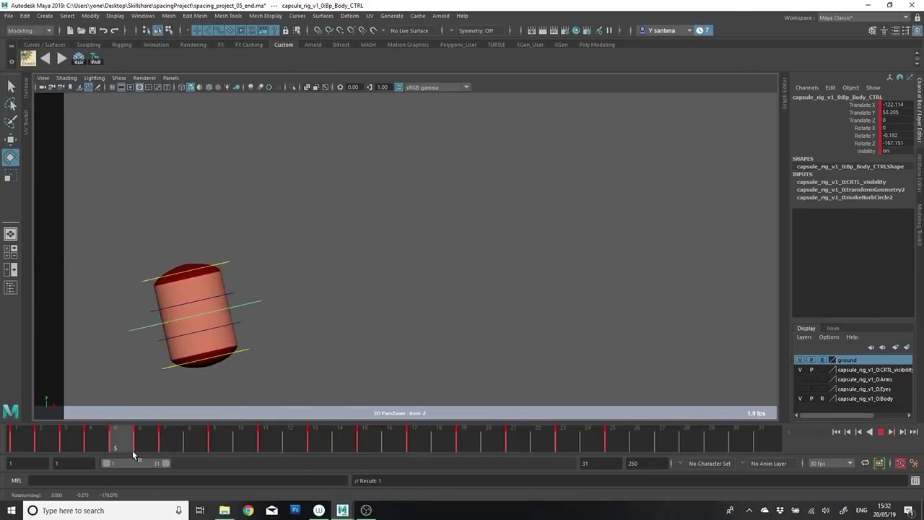
key("w")
left_click_drag(237, 316, 258, 321)
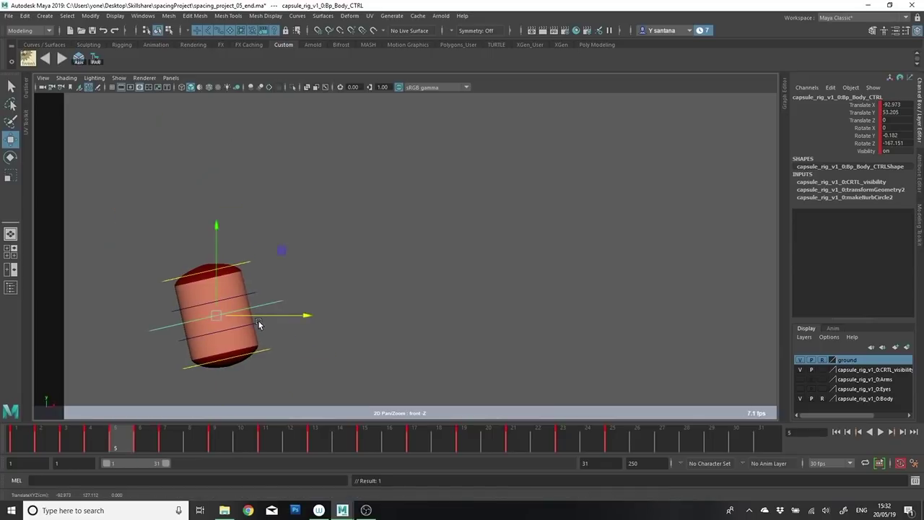
key("period")
key("comma")
key("comma")
key("period")
key("period")
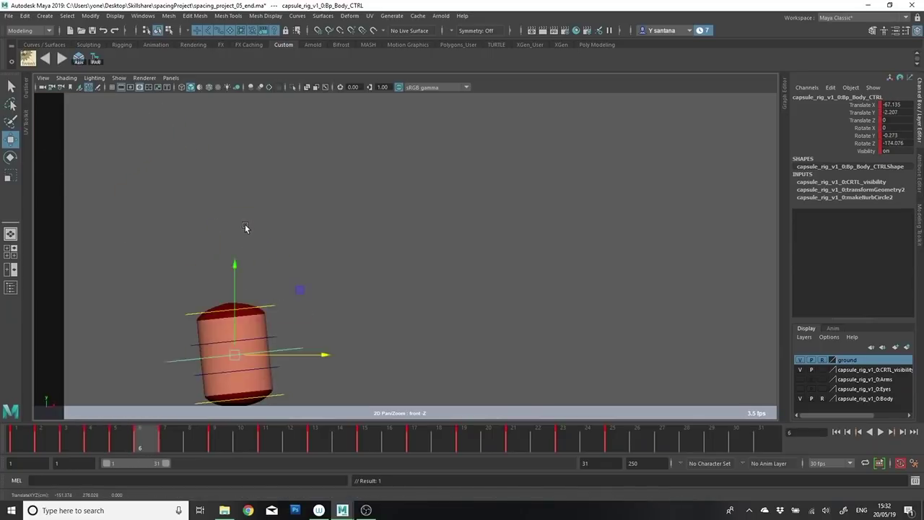
Step: Compare the poses at frames 5 to 7 and nudge the frame 7 pose forward to about X -59.7
key("comma")
key("comma")
key("period")
key("period")
key("period")
key("comma")
key("period")
key("comma")
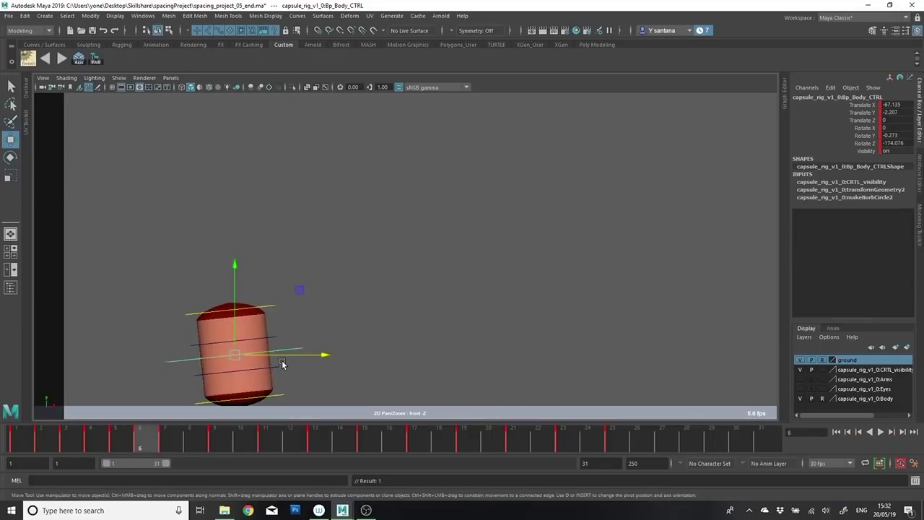
key("period")
left_click_drag(285, 356, 291, 358)
key("comma")
key("period")
key("comma")
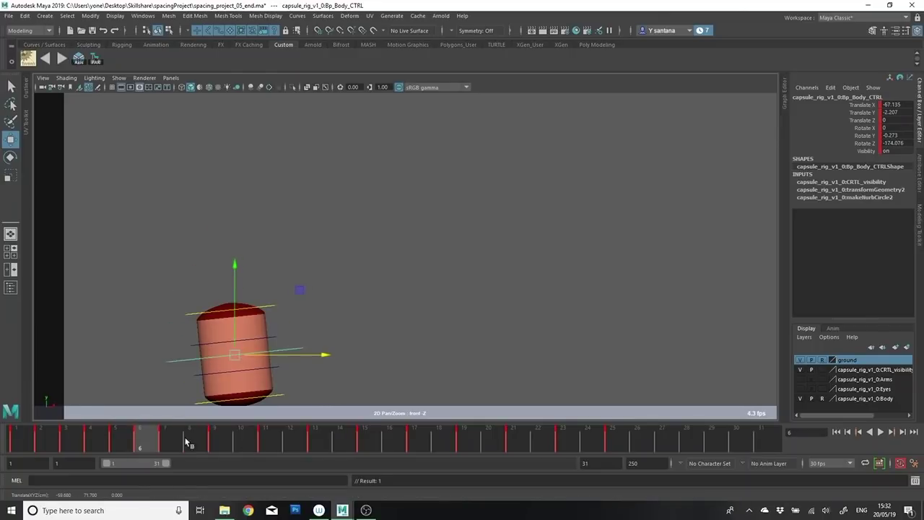
Step: Rotate the frame 6 pose to about -187.3 and the frame 7 pose to about -203.2 on Rotate Z, comparing both
key("e")
left_click_drag(289, 326, 320, 320)
key("period")
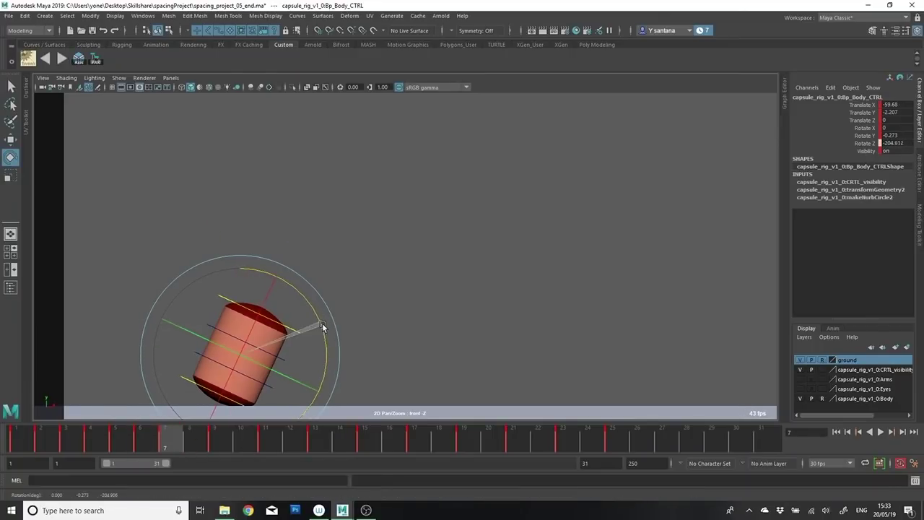
key("comma")
key("period")
key("comma")
key("period")
key("comma")
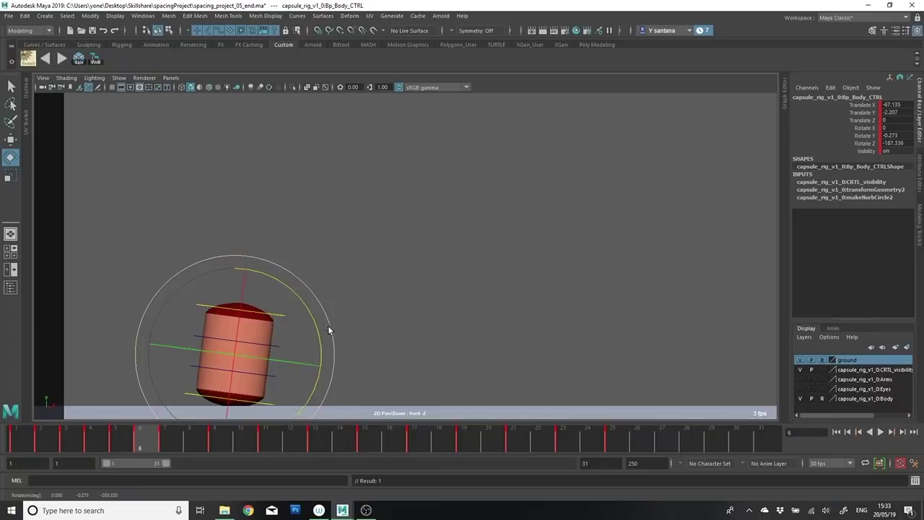
Step: Move the frame 6 pose back to about X -71.2 and play back the animation
key("w")
key("alt+v")
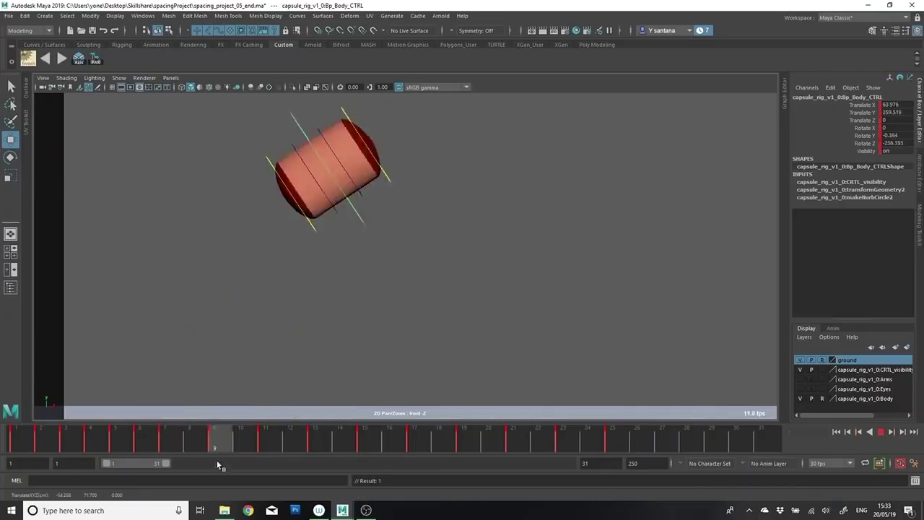
key("alt+v")
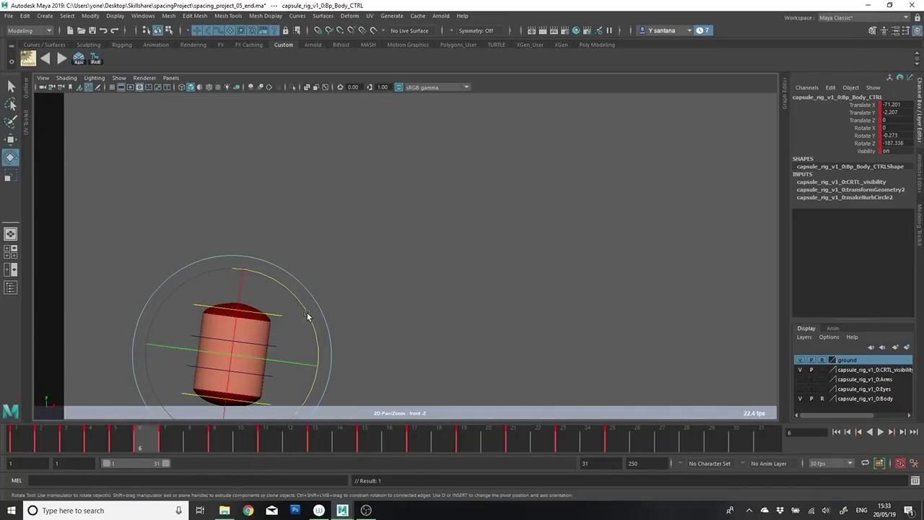
Step: Try rotating the frame 6 pose to about -165.6 on Rotate Z, play it back and undo the rotation
left_click_drag(307, 317, 255, 345)
key("alt+v")
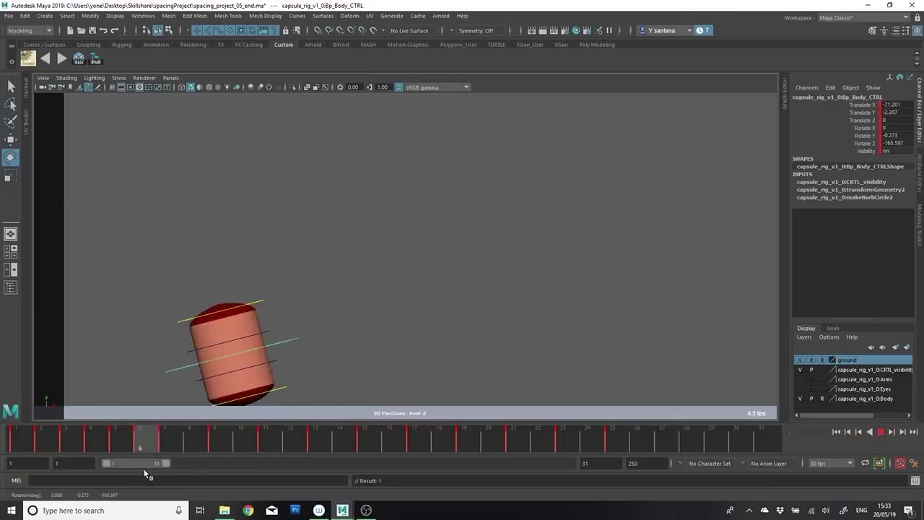
key("ctrl+z")
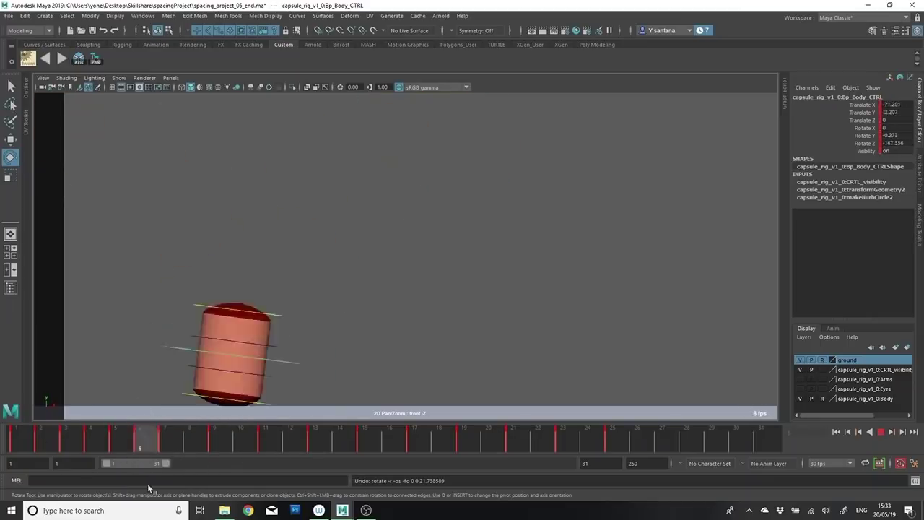
Step: Key an in-between at frame 8 at about X -10, Y 125, rotated to about -199 on Rotate Z
left_click_drag(135, 433, 189, 446)
key("w")
left_click_drag(286, 252, 291, 265)
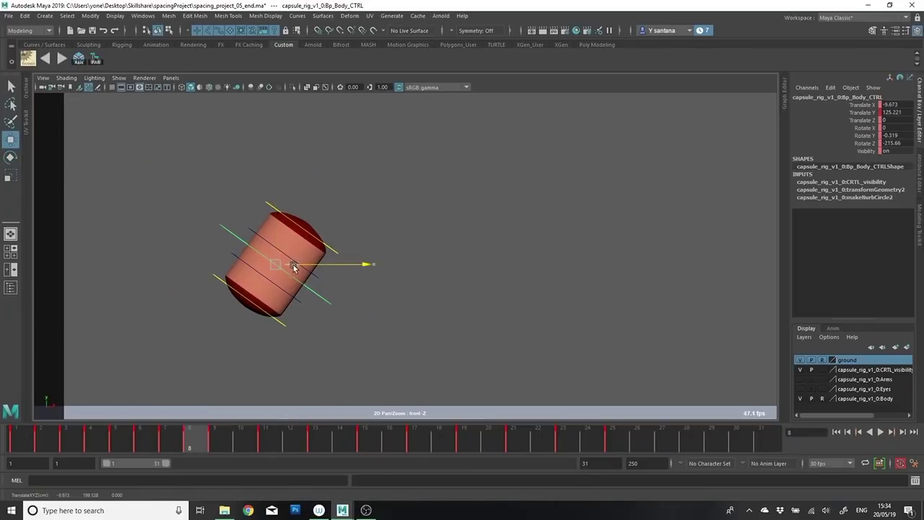
left_click_drag(173, 444, 249, 449)
key("e")
left_click(173, 442)
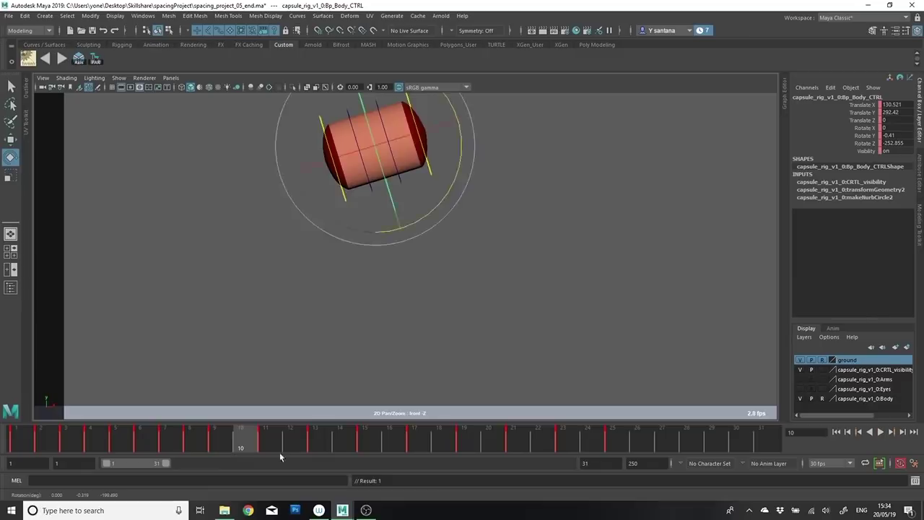
Step: Key an in-between at frame 10, raised to about Y 317, and compare it with the adjacent poses
middle_click_drag(382, 143, 354, 220, "alt")
key("w")
left_click(353, 220)
key("comma")
key("e")
key("period")
key("w")
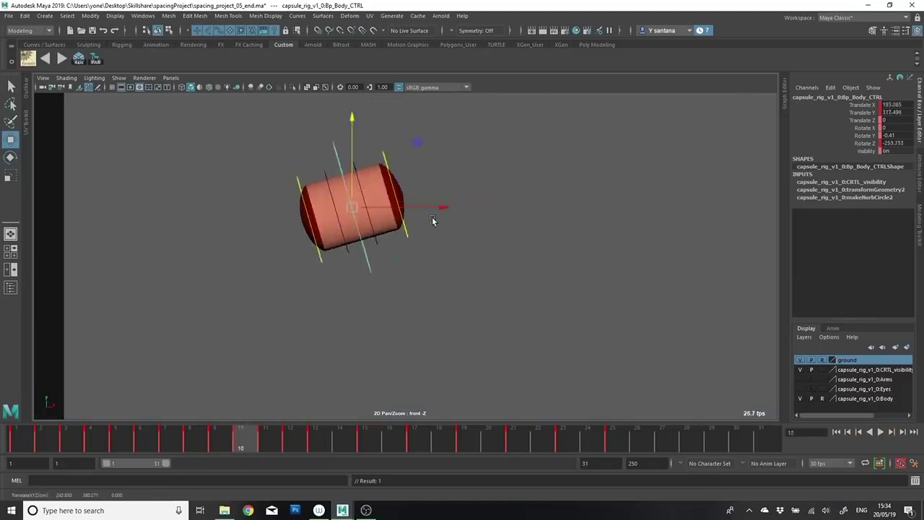
key("period")
key("period")
Step: Key an in-between at frame 14, raised to about Y 168, and check it against frame 13
left_click_drag(272, 448, 347, 449)
middle_click_drag(555, 349, 422, 312, "alt")
left_click_drag(328, 157, 327, 137)
left_click(329, 450)
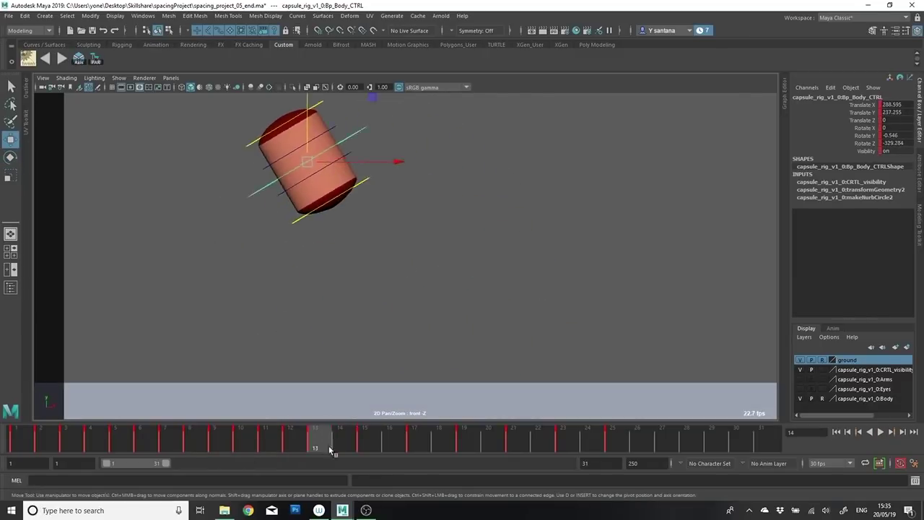
Step: Move the frame 15 pose forward and the frame 14 pose to about X 332, comparing them back to frame 11
left_click_drag(330, 451, 363, 446)
left_click_drag(382, 293, 401, 293)
left_click(349, 444)
left_click_drag(368, 207, 379, 207)
key("period")
key("comma")
key("comma")
key("comma")
key("comma")
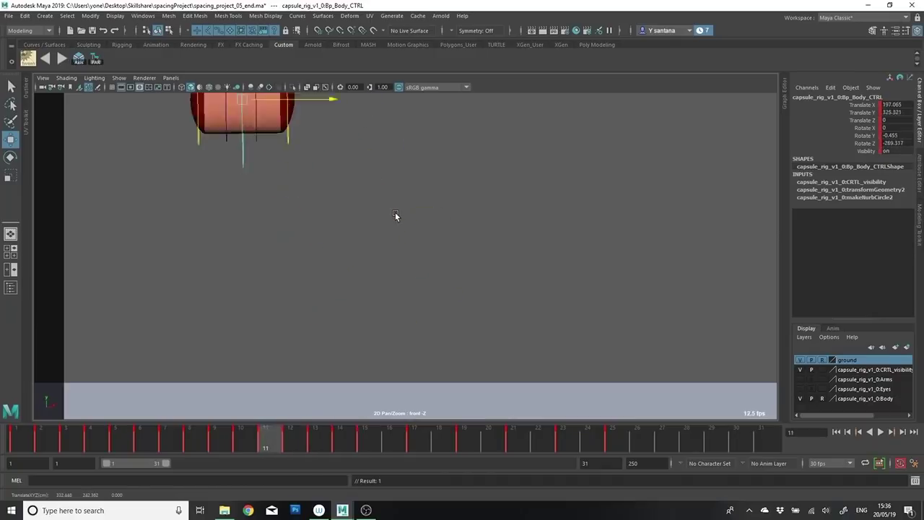
Step: Fine-tune the Z rotation of the frame 12 and frame 15 poses and compare them with the neighbouring frames
key("period")
key("e")
left_click_drag(355, 147, 358, 141)
key("period")
key("period")
key("period")
left_click_drag(438, 252, 443, 261)
key("comma")
key("comma")
key("period")
key("period")
key("period")
key("period")
Step: Copy the frame 17 key and paste it at frame 16
right_click(419, 439)
left_click(441, 203)
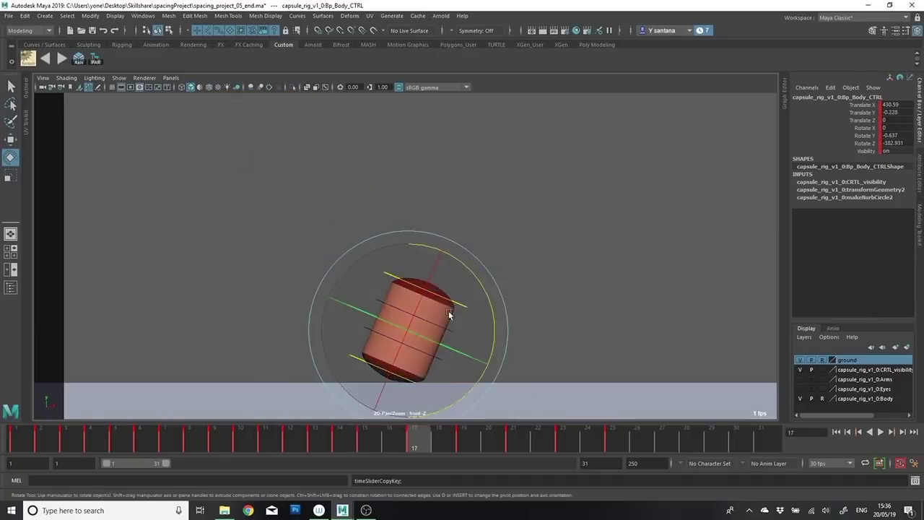
key("comma")
right_click(396, 439)
left_click(505, 215)
Step: Rotate the frame 16 pose to about -364.2 on Rotate Z, shift it to about X 427 and compare it with earlier frames
left_click_drag(447, 334, 468, 277)
key("w")
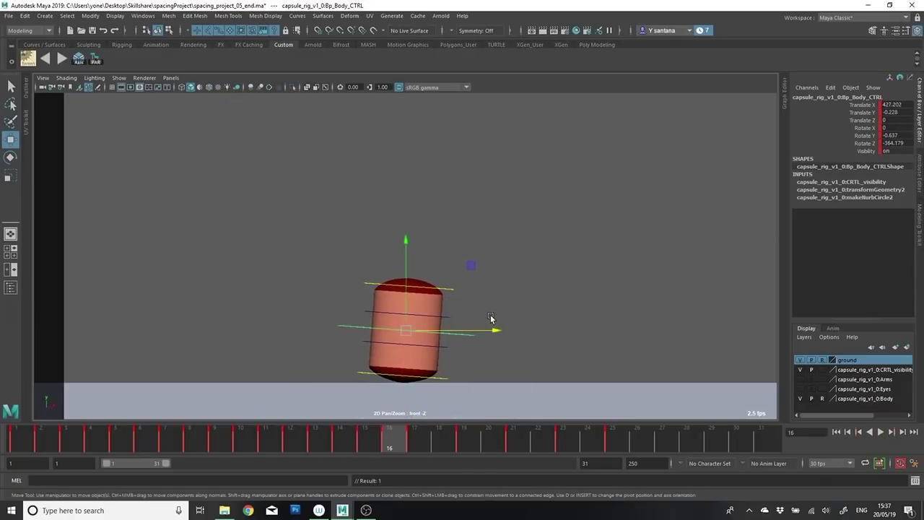
key("comma")
key("comma")
key("comma")
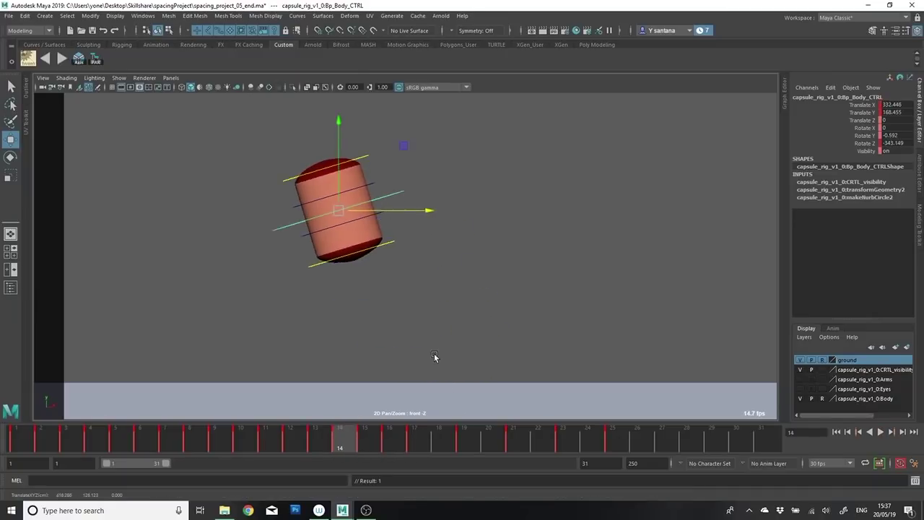
key("period")
key("period")
key("period")
Step: Move the frame 14 pose forward to about X 379 and compare it with the surrounding frames
middle_click_drag(425, 215, 479, 214)
key("comma")
key("comma")
key("comma")
key("comma")
key("period")
key("period")
key("period")
key("period")
key("comma")
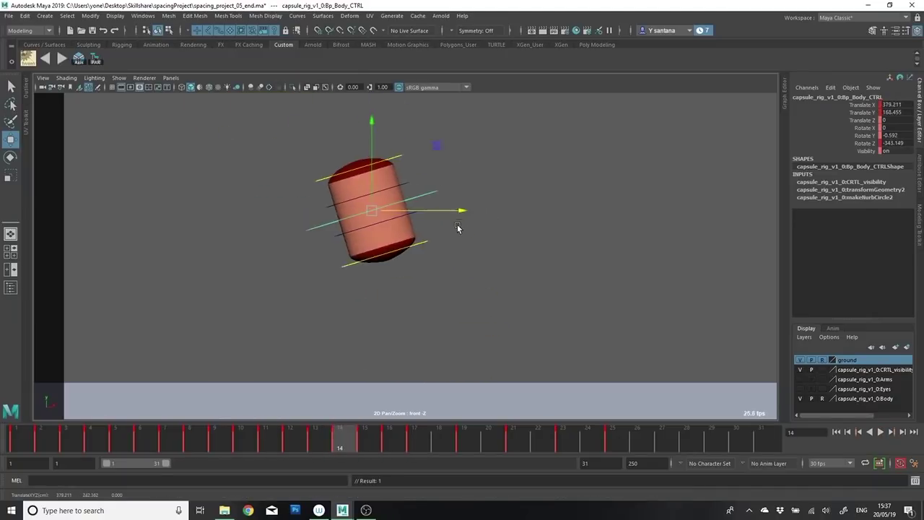
Step: Step back and forth between frames 14 and 18 to compare the spacing of the falling and landing poses
key("period")
key("period")
key("comma")
key("comma")
key("period")
key("period")
key("period")
key("period")
key("comma")
key("comma")
key("comma")
Step: Play back the animation and compare the ground contact poses at frames 16 and 17
key("backslash")
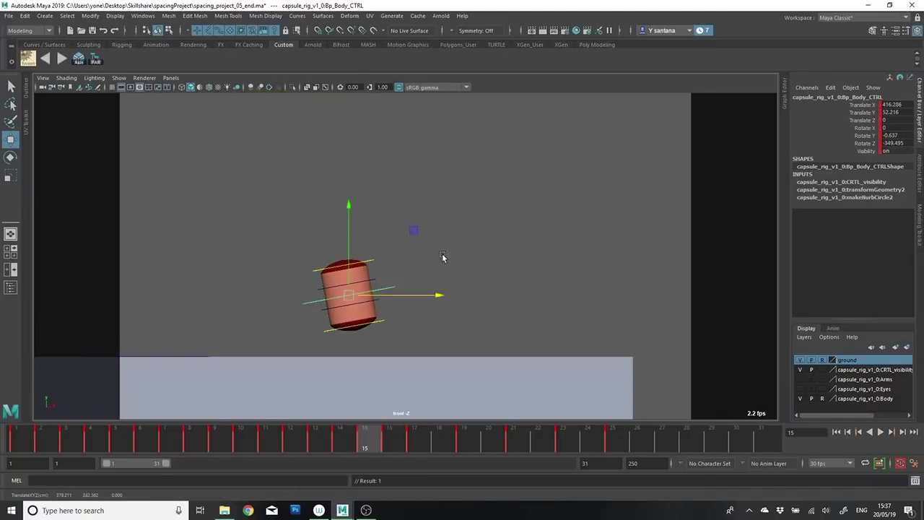
middle_click_drag(443, 257, 570, 260, "alt")
key("alt+shift+v")
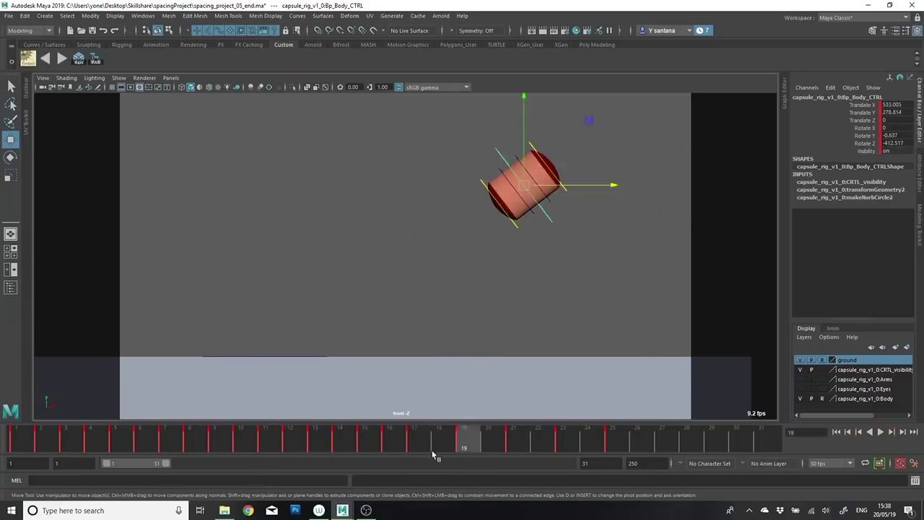
left_click_drag(433, 453, 407, 451)
key("backslash")
middle_click_drag(516, 323, 407, 322)
key("comma")
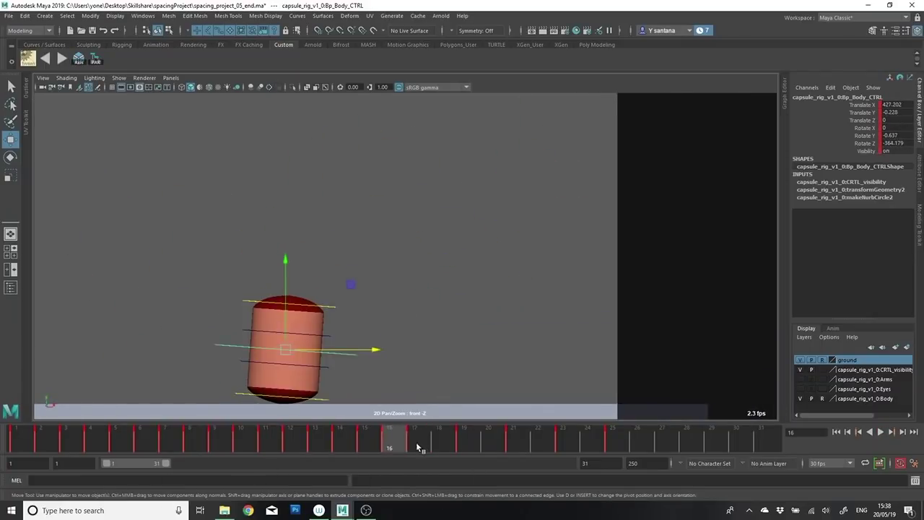
key("period")
key("comma")
Step: Refine the capsule's in-between pose at frame 18, adjusting its Z rotation and nudging its position between the neighbouring poses
left_click_drag(413, 451, 439, 449)
key("e")
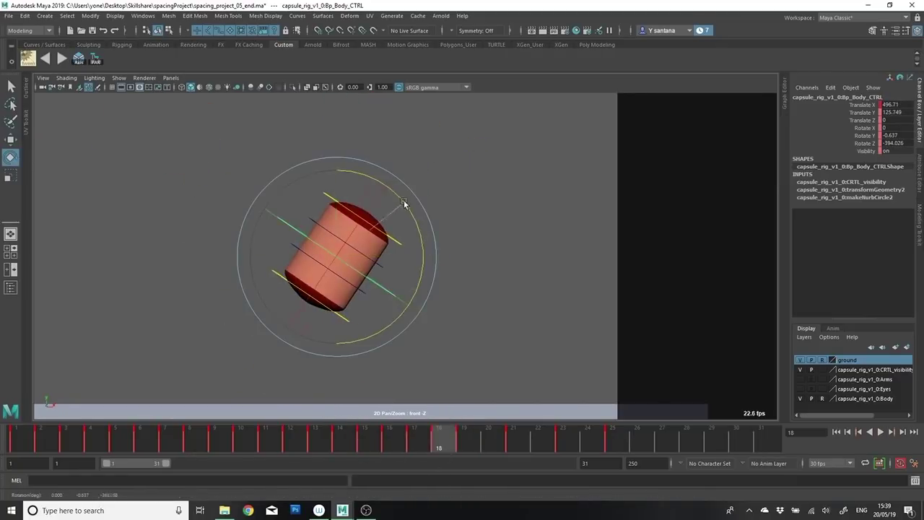
left_click_drag(406, 202, 393, 188)
key("w")
mouse_move(438, 449)
left_mouse_down()
mouse_move(419, 449)
mouse_move(480, 470)
mouse_move(444, 454)
left_mouse_up()
left_click_drag(395, 243, 393, 244)
key("e")
mouse_move(435, 449)
left_mouse_down()
mouse_move(425, 449)
mouse_move(441, 449)
left_mouse_up()
left_click_drag(427, 224, 430, 219)
Step: Shift the capsule's poses at frames 19, 21 and 25 slightly forward along X
left_click_drag(424, 450, 469, 449)
key("w")
left_click_drag(460, 149, 478, 151)
left_click_drag(423, 449, 517, 455)
left_click_drag(552, 97, 567, 97)
left_click_drag(567, 449, 616, 449)
left_click_drag(711, 295, 717, 297)
Step: Repose the capsule at frame 20 to about X 653, Y 330 with Rotate Z about -436.7
left_click_drag(492, 446, 517, 446)
middle_click_drag(519, 186, 459, 301, "alt")
left_click(492, 446)
left_click_drag(386, 207, 385, 191)
key("e")
left_click_drag(469, 186, 472, 195)
key("w")
left_click_drag(473, 218, 480, 218)
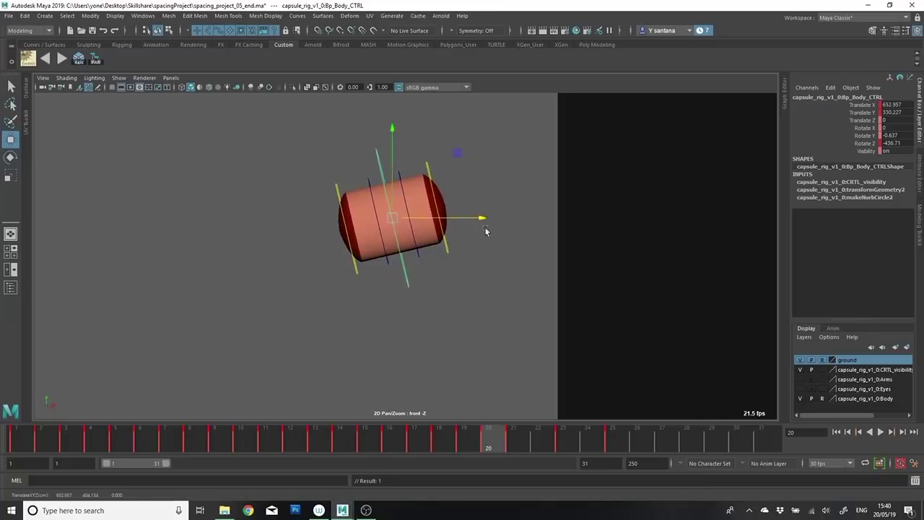
Step: Compare the poses from frame 19 to frame 22 around the top of the second bounce
key("alt+period")
key("alt+period")
key("alt+comma")
key("alt+comma")
key("alt+comma")
key("alt+period")
key("alt+period")
key("alt+period")
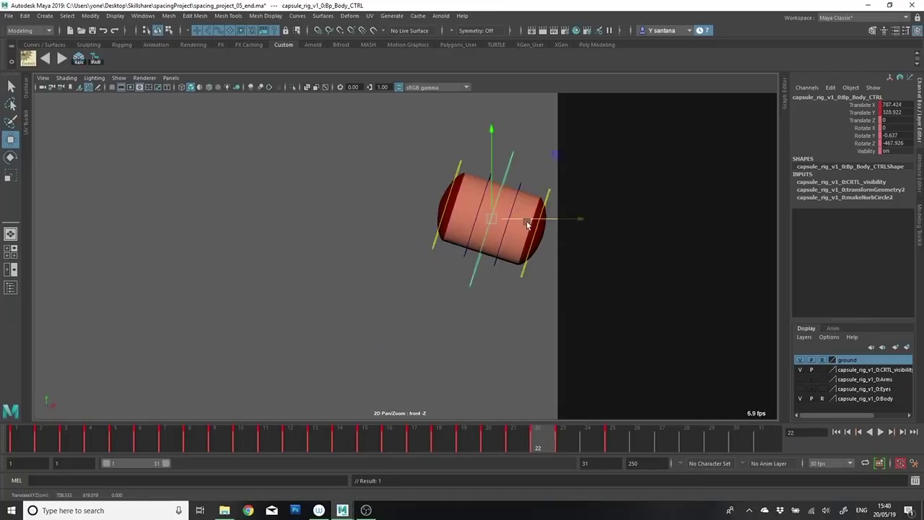
Step: Lower the frame 22 pose slightly and rotate it further clockwise, comparing it with frames 20 and 21
key("alt+comma")
key("alt+comma")
key("alt+period")
key("alt+period")
left_click_drag(491, 219, 487, 230)
key("e")
left_click_drag(535, 160, 551, 175)
key("alt+comma")
key("alt+period")
Step: Move the frame 23 pose back to about X 853.5 and rotate it to about -496.6 on Rotate Z
key("alt+period")
key("w")
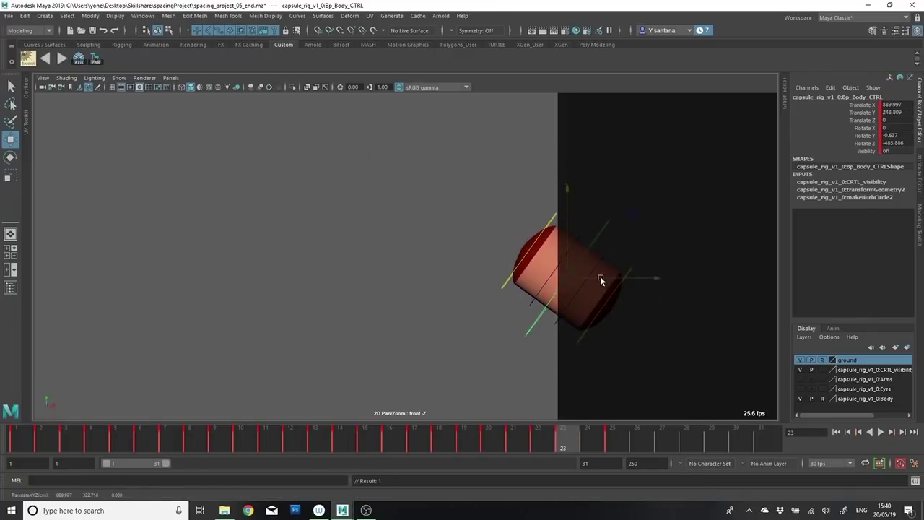
key("alt+comma")
key("alt+comma")
key("alt+period")
key("alt+period")
left_click_drag(623, 274, 597, 273)
key("e")
key("alt+comma")
key("alt+period")
left_click_drag(600, 217, 611, 228)
Step: Step through frames 19 to 23 to check the spacing and rotation of the second bounce
key("alt+comma")
key("alt+comma")
key("alt+comma")
key("alt+comma")
key("alt+period")
key("alt+period")
key("alt+period")
key("alt+period")
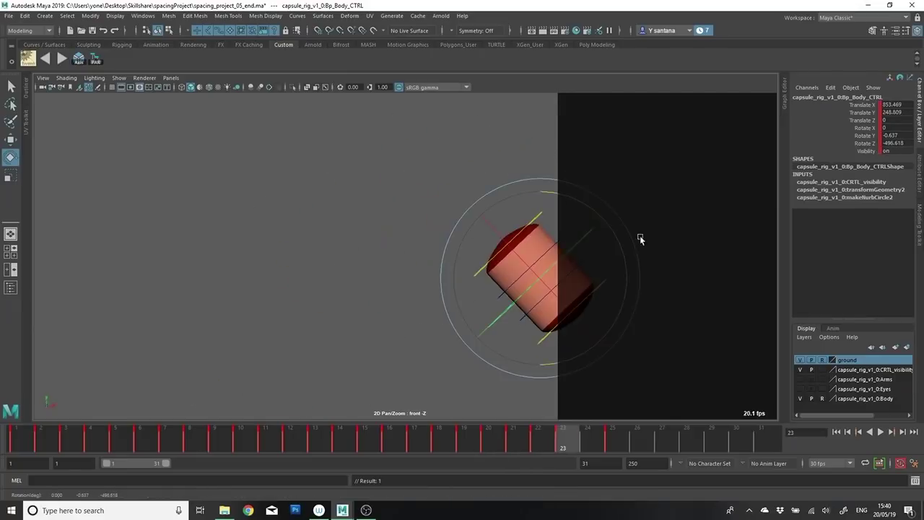
Step: Adjust the frame 24 pose to about X 919, Y 174 and rotate it further clockwise to match its neighbours
key("alt+period")
key("alt+period")
key("alt+comma")
key("alt+comma")
key("alt+period")
key("w")
left_click_drag(581, 305, 582, 298)
key("e")
key("alt+comma")
key("alt+period")
left_click_drag(629, 260, 637, 268)
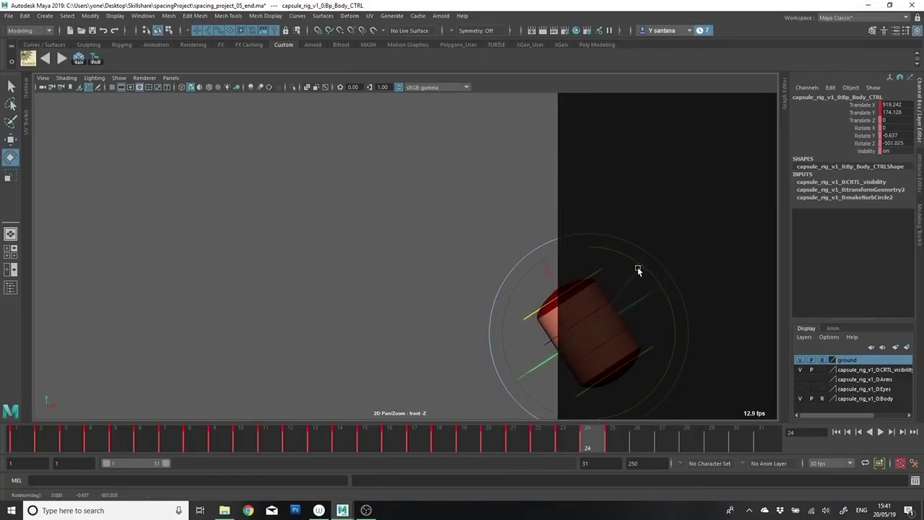
Step: Show the full camera view and scrub through the whole tumble to review it
left_click_drag(636, 439, 613, 441)
key("backslash")
left_click_drag(21, 439, 665, 451)
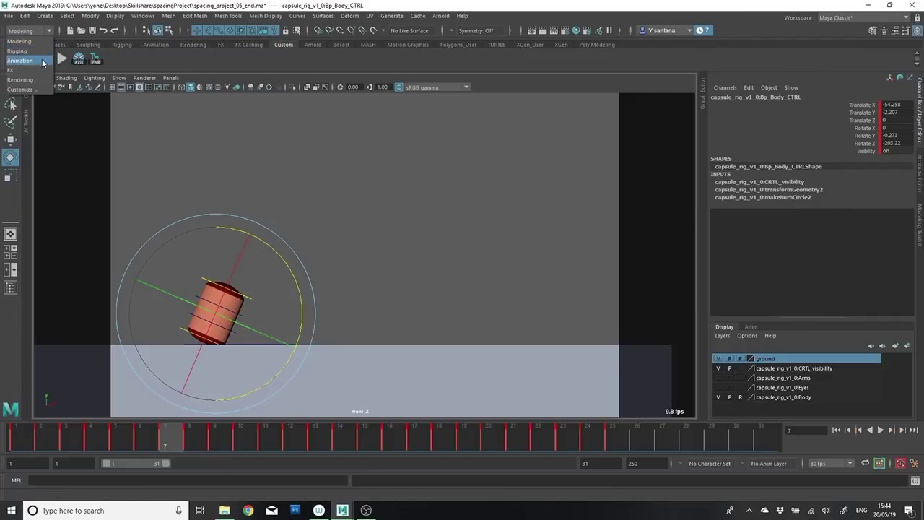
Step: Switch to the Animation menu set and create an editable motion trail for the capsule's body control
left_click(20, 61)
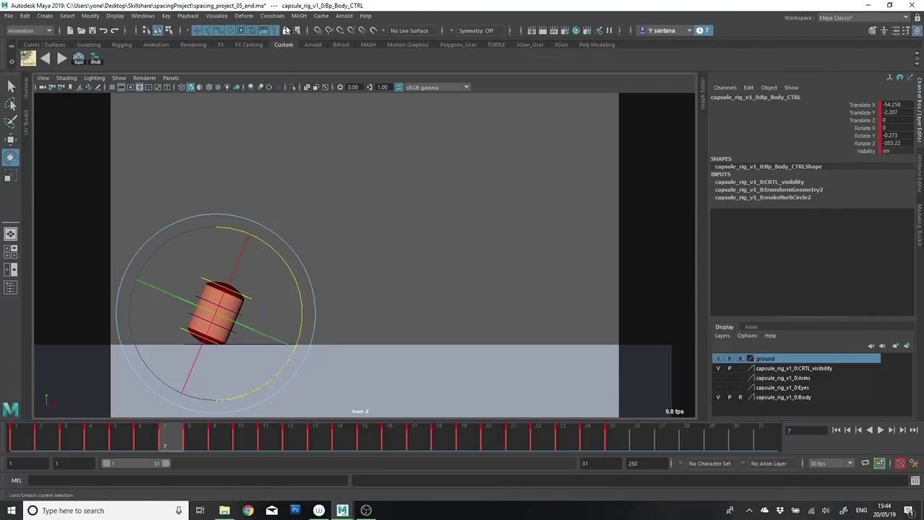
left_click(168, 17)
mouse_move(230, 17)
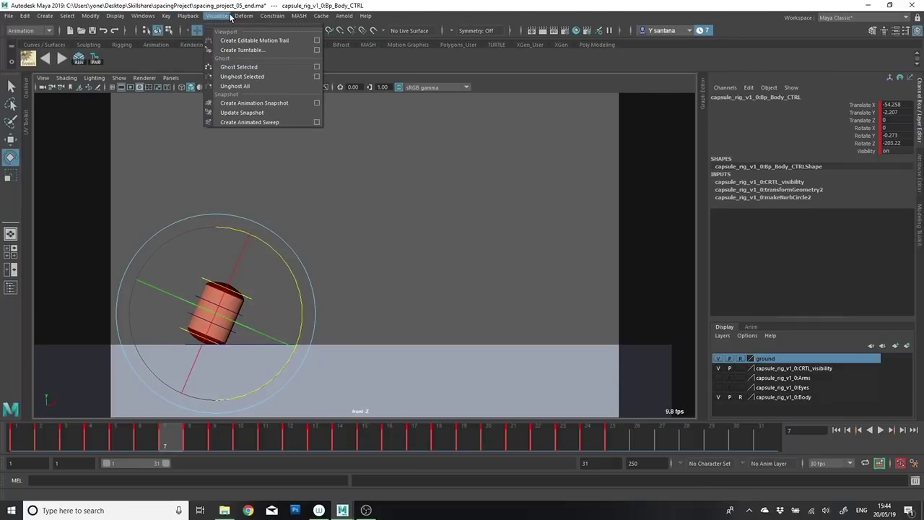
left_click(285, 41)
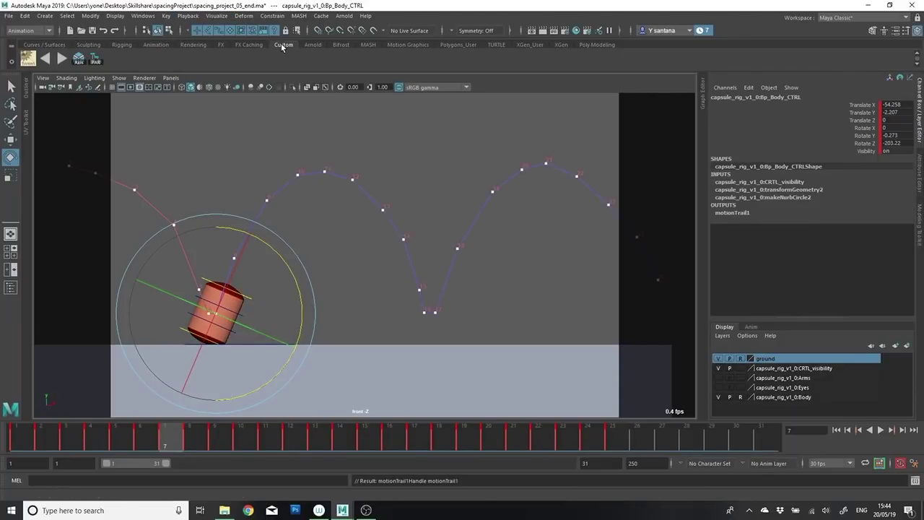
Step: Compare the contact poses at frames 6 and 7 and raise the frame 6 pose to about Y -1.1
mouse_move(47, 447)
left_mouse_down()
mouse_move(51, 438)
mouse_move(614, 436)
mouse_move(52, 378)
mouse_move(555, 400)
mouse_move(637, 422)
mouse_move(88, 399)
mouse_move(570, 421)
mouse_move(540, 415)
mouse_move(149, 446)
left_mouse_up()
key("w")
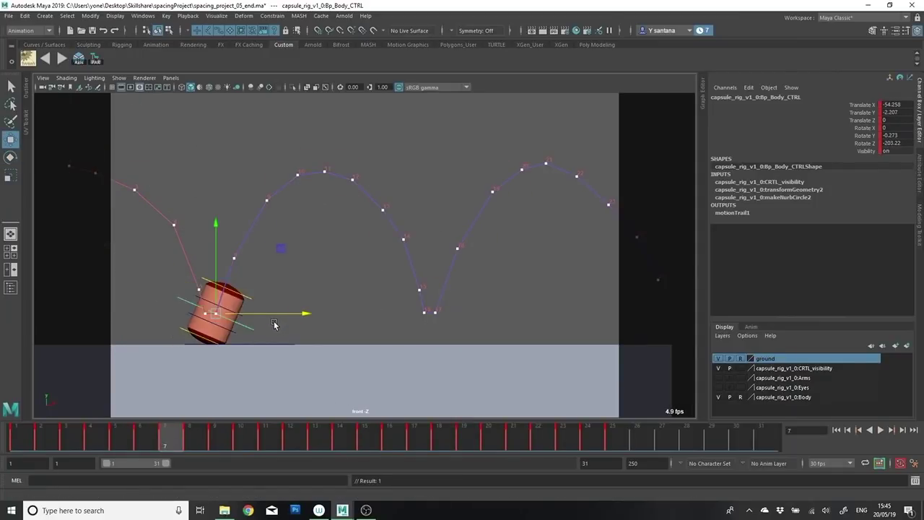
key("e")
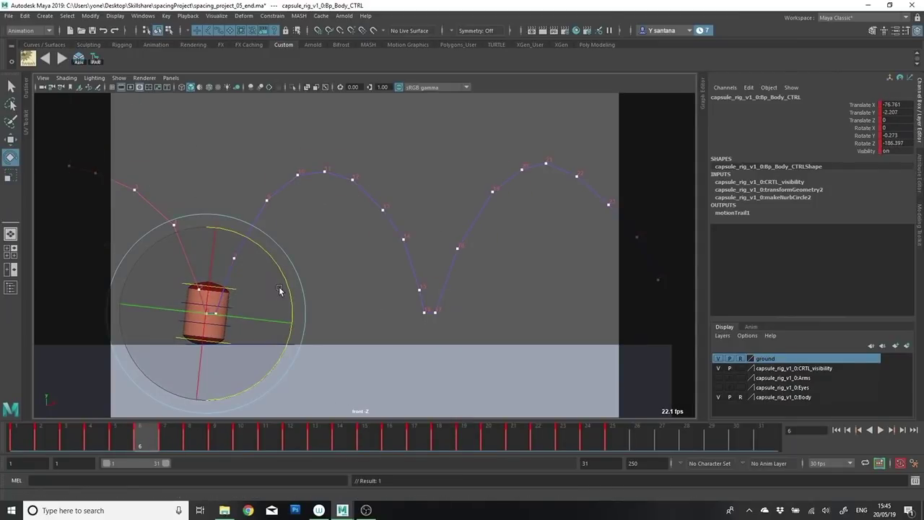
key("period")
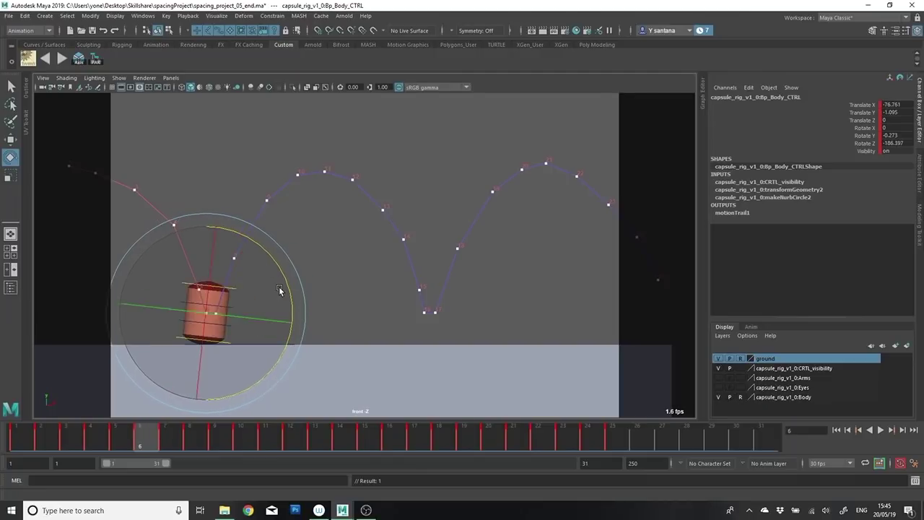
key("comma")
Step: Move the frame 5 pose back to about X -105.2 and lower it slightly to smooth the motion trail
key("comma")
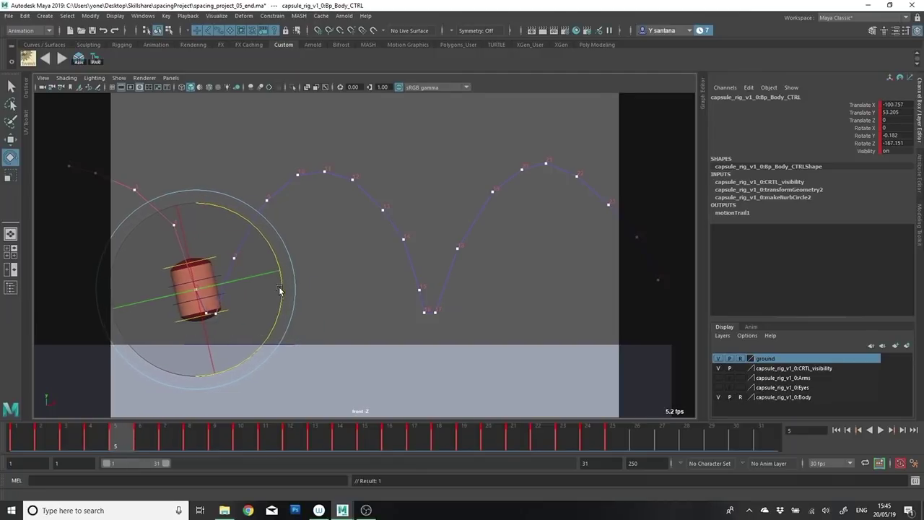
key("period")
key("comma")
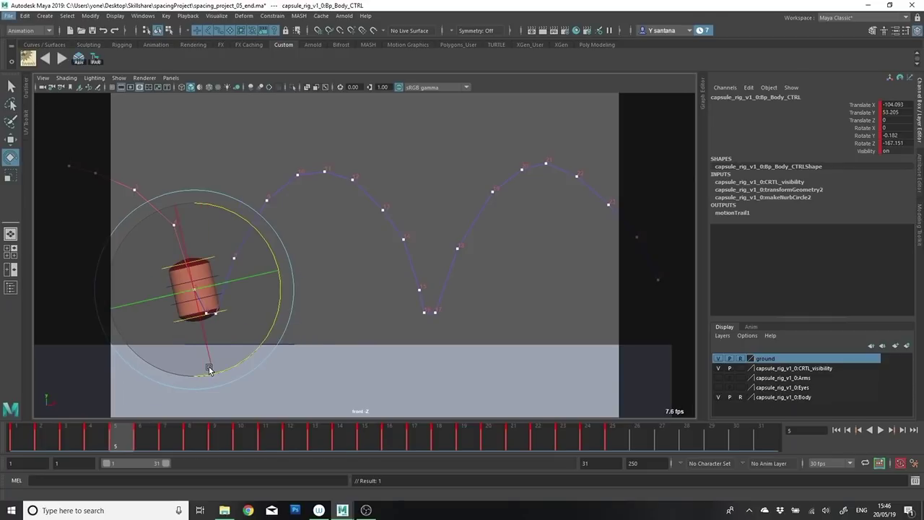
key("comma")
key("comma")
key("period")
key("period")
key("w")
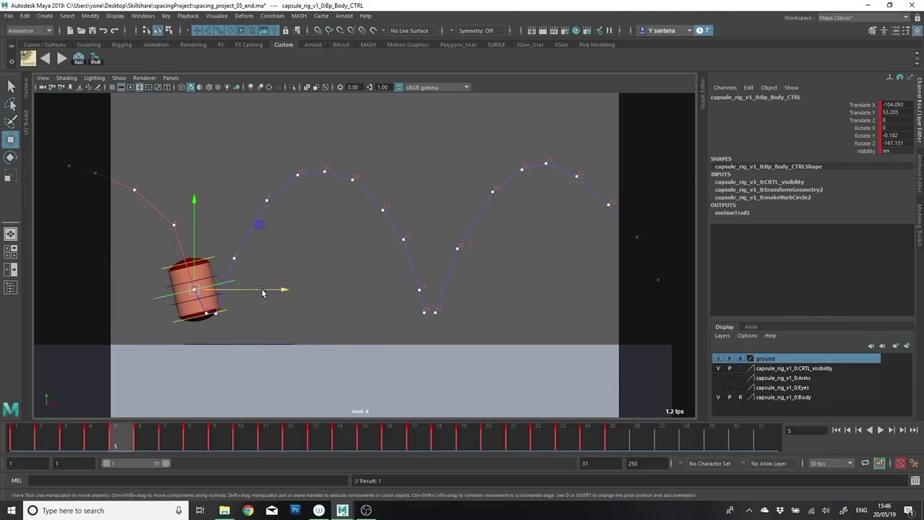
mouse_move(118, 443)
left_mouse_down()
mouse_move(95, 442)
mouse_move(124, 442)
left_mouse_up()
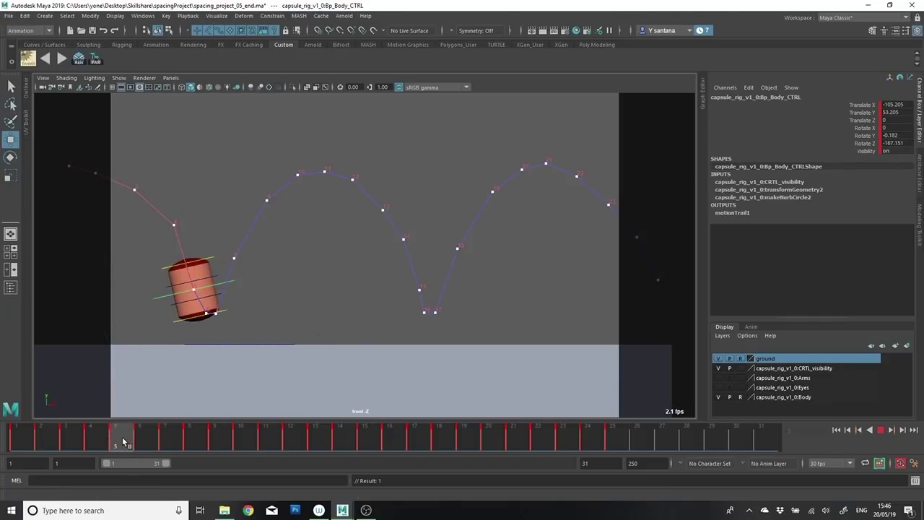
left_click_drag(193, 274, 193, 276)
Step: Adjust the poses at frames 4, 3 and 2 to about X -153.6, -230.5 and -318.5 to smooth the falling arc
left_click_drag(155, 444, 135, 430)
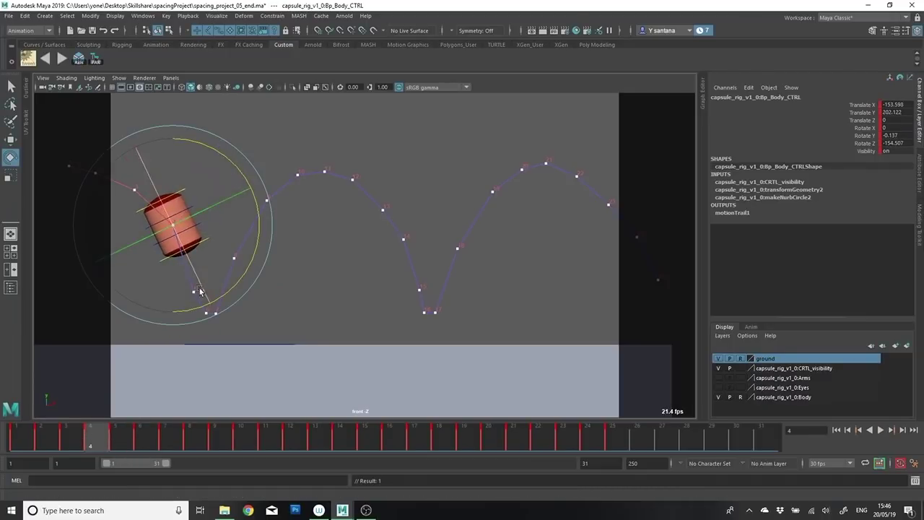
key("comma")
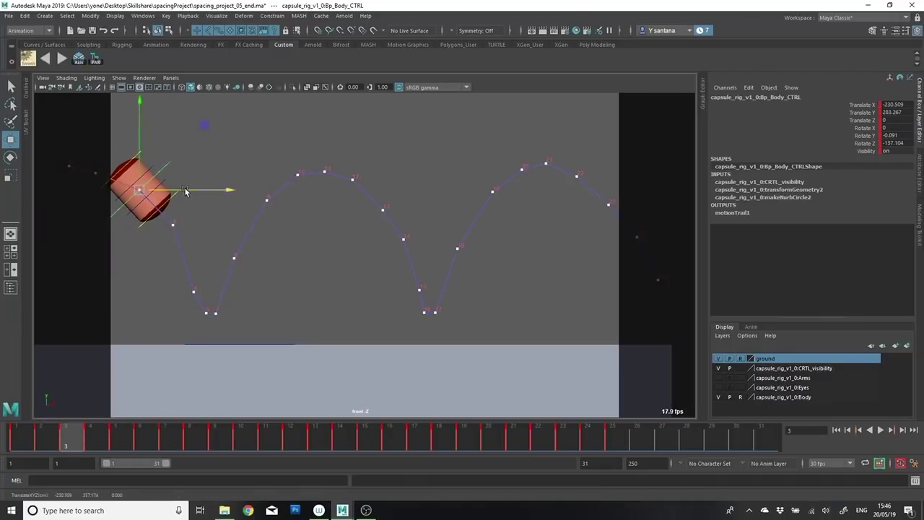
key("comma")
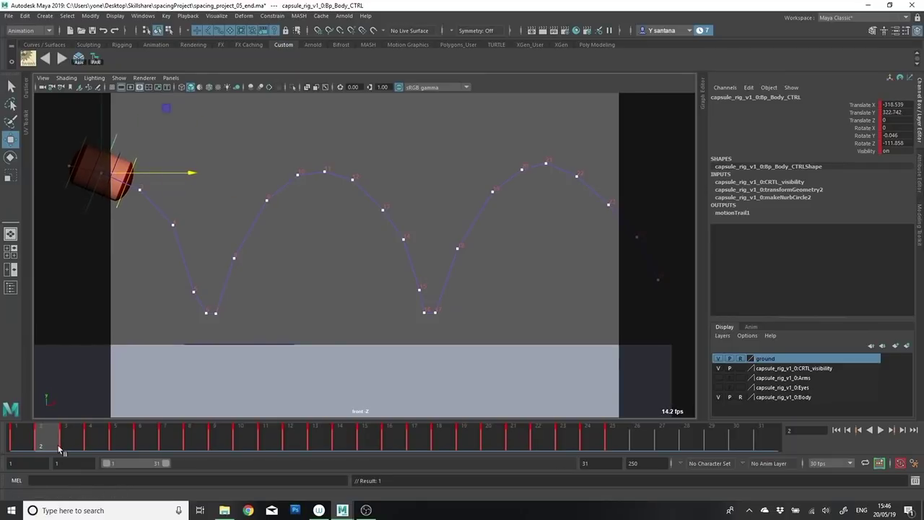
left_click_drag(54, 447, 244, 432)
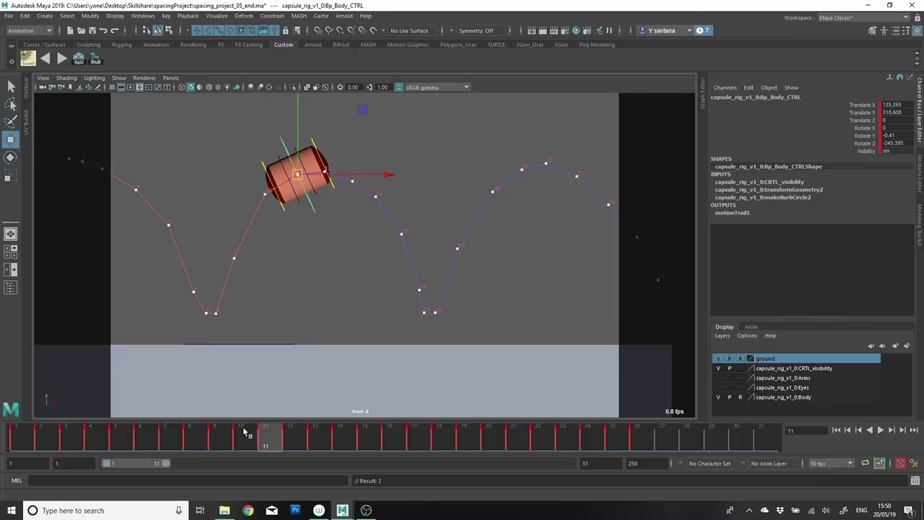
Step: Add an in-between pose at frame 10 at about X 23.6, Y 199.6 and move the frame 9 pose down the rising arc
key("comma")
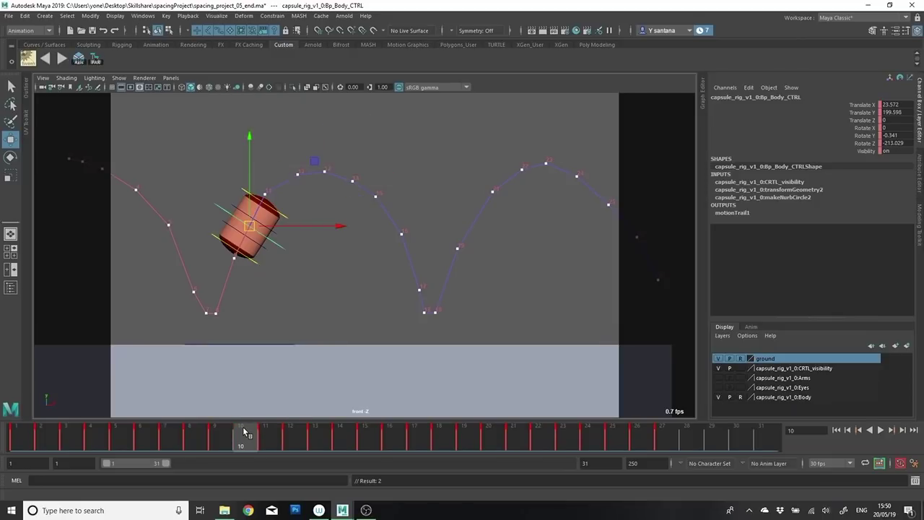
key("comma")
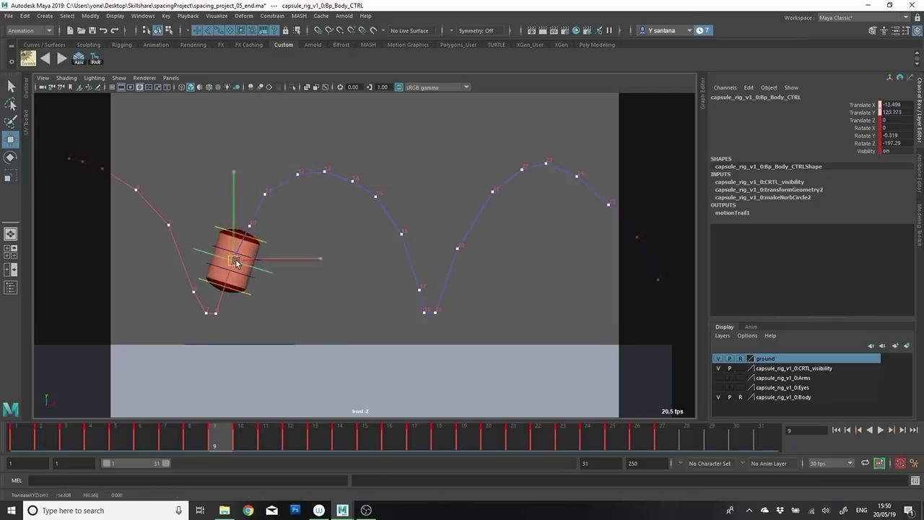
left_click_drag(217, 441, 567, 446)
key("ctrl+z")
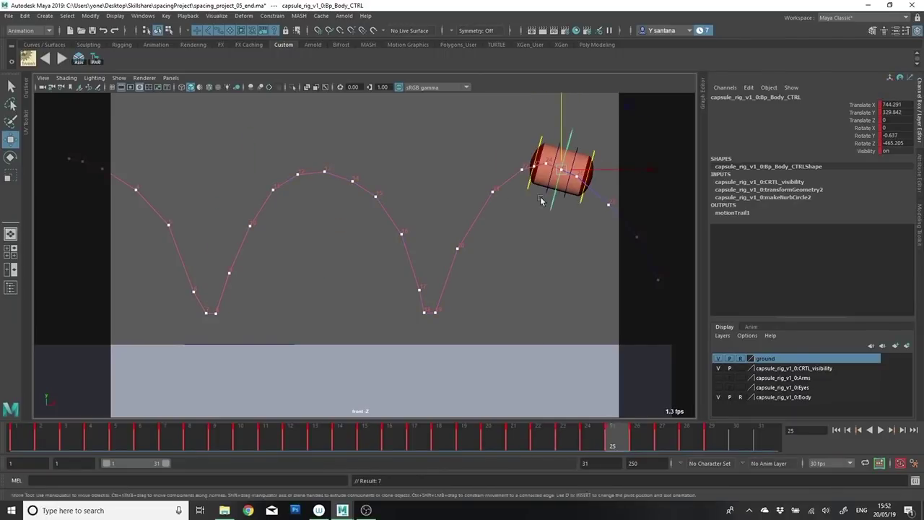
Step: Move the frame 23 pose back along the trail to about X 667.7, Y 338.1 to even the spacing near the peak
key("backslash")
middle_click_drag(535, 283, 551, 253)
right_click_drag(550, 253, 581, 279)
key("comma")
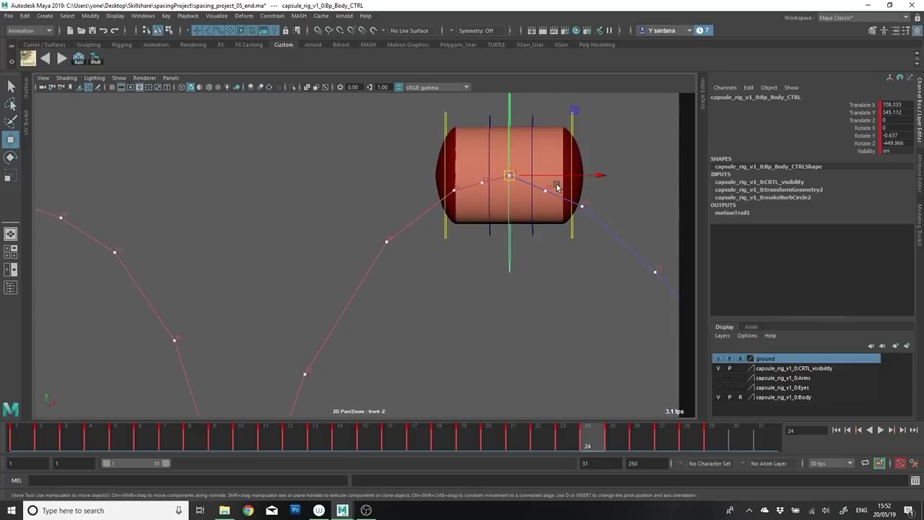
key("comma")
left_click_drag(520, 178, 468, 158)
Step: Move the frame 25 pose to about X 749, Y 334 and slide the frame 26 pose forward and down the arc
key("period")
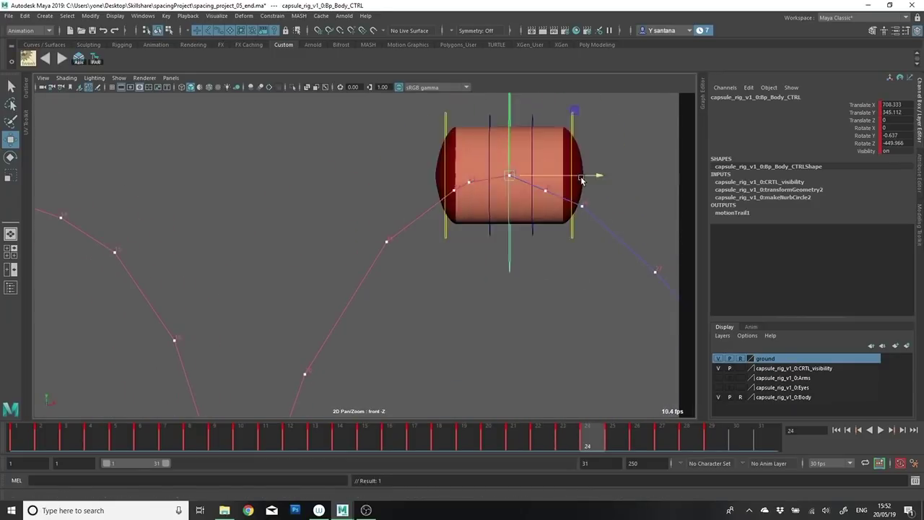
key("period")
left_click_drag(586, 192, 584, 192)
left_click_drag(550, 171, 551, 167)
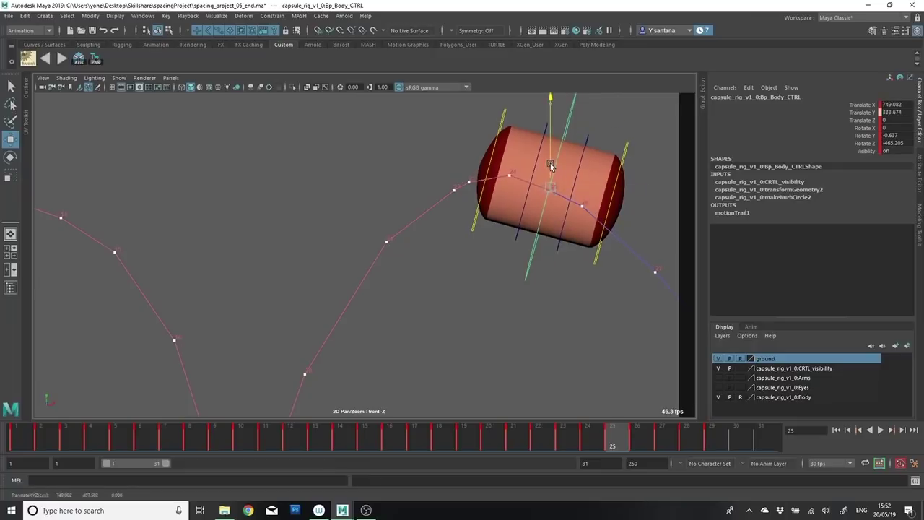
key("period")
left_click_drag(585, 207, 620, 223)
Step: Move the frame 22 pose back and down along the second bounce's rising arc to even the spacing
key("comma")
key("comma")
key("comma")
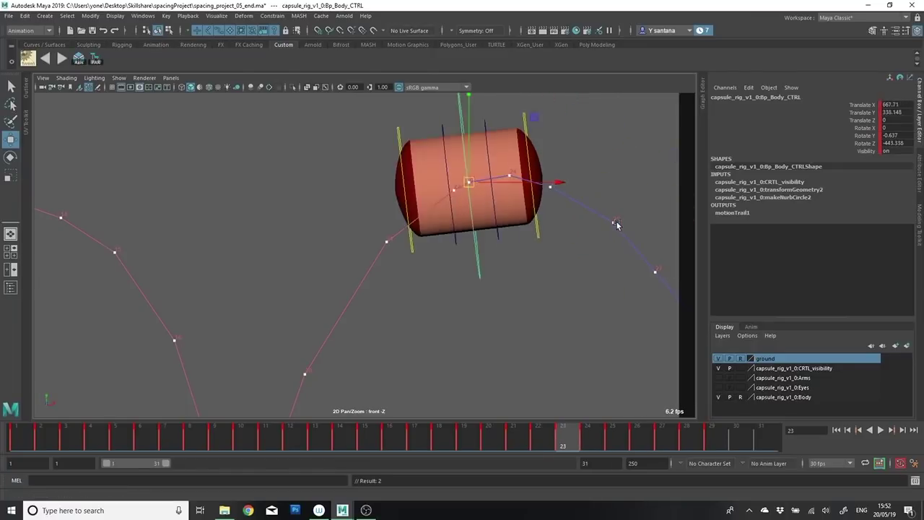
key("comma")
left_click_drag(454, 189, 432, 204)
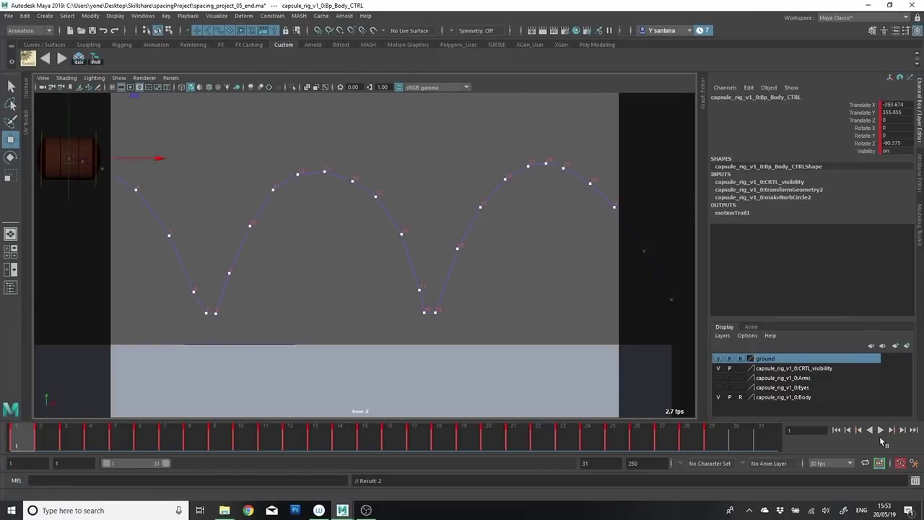
Step: Play the animation from frame 1 to review the corrected arcs, and stop the playback
left_click(880, 431)
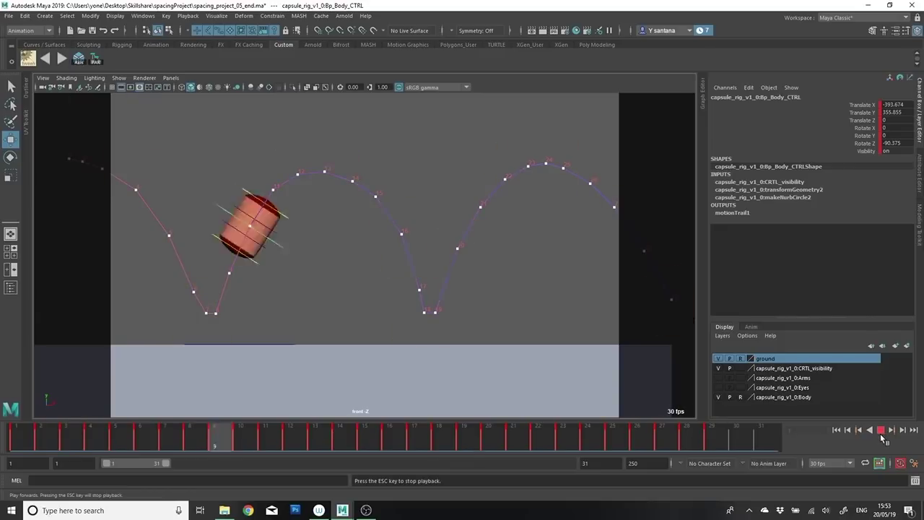
left_click(880, 430)
Step: Delete the motion trail and scrub through the animation up to frame 26
left_click(217, 250)
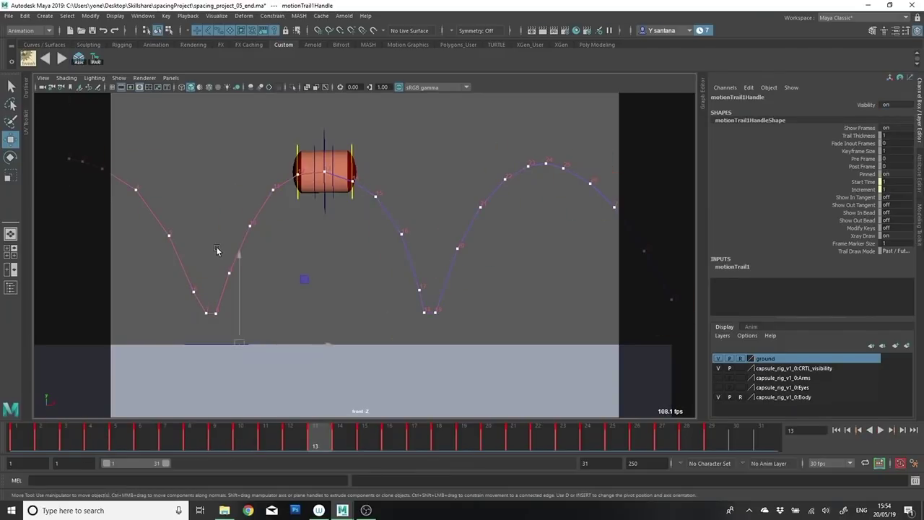
key("Delete")
left_click_drag(66, 436, 641, 449)
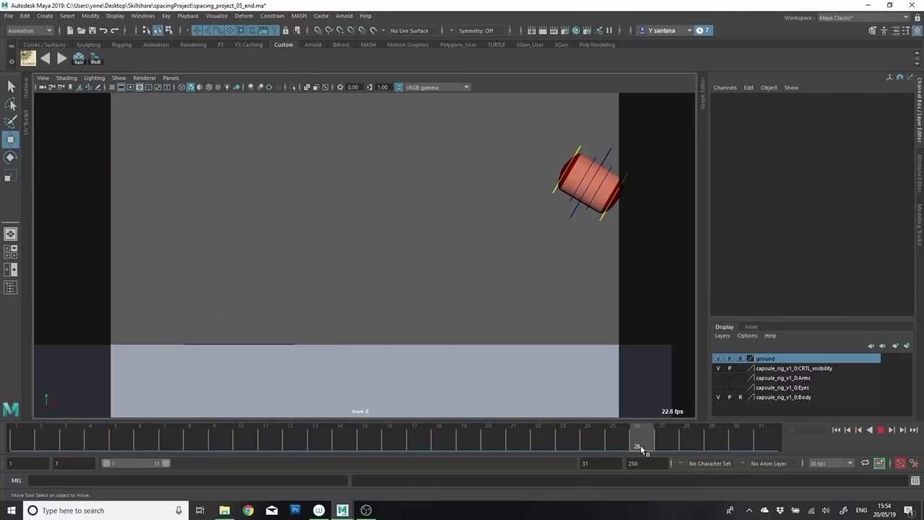
Step: Shift the capsule's selected keys on the timeline to start at frame 10, and scrub to frame 38
left_click(877, 464)
key("alt+v")
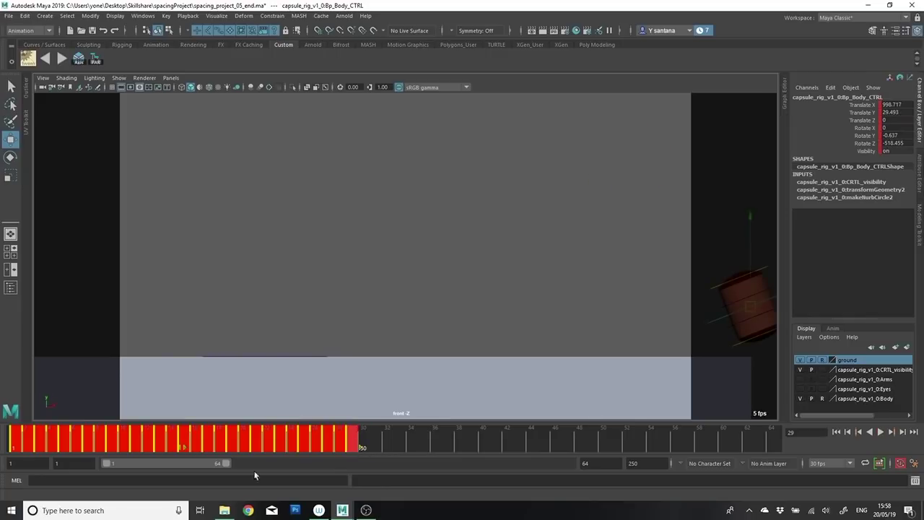
left_click(183, 448)
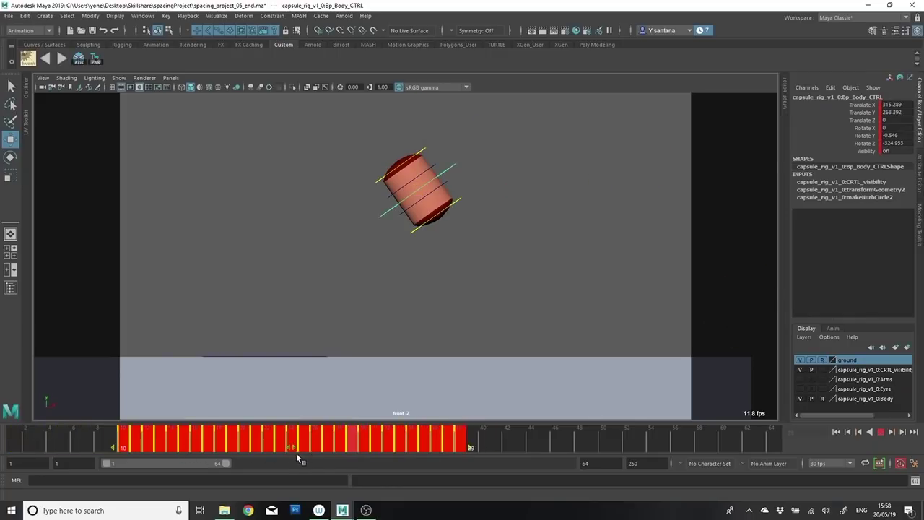
left_click_drag(296, 453, 501, 441)
left_click_drag(97, 434, 474, 459)
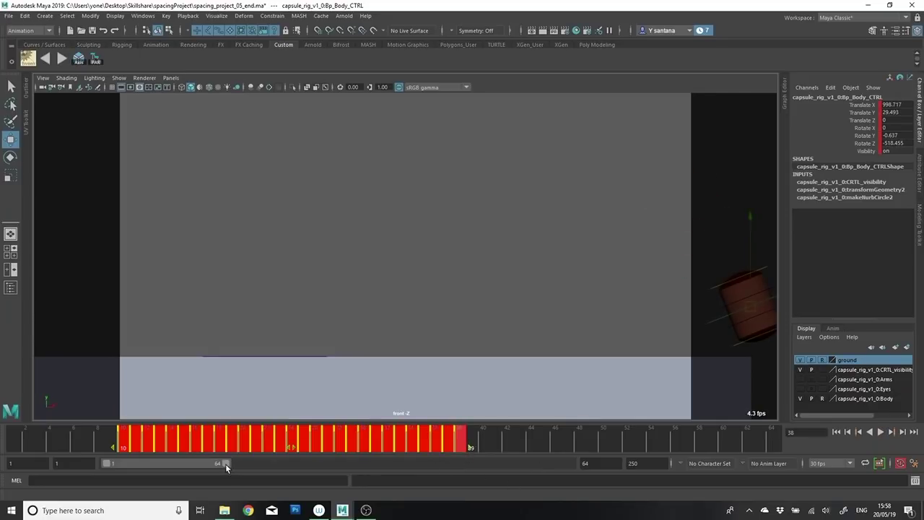
Step: Set the playback range to frames 10–75 and stretch the selected keys until they sit two frames apart
mouse_move(225, 464)
left_mouse_down()
mouse_move(247, 466)
mouse_move(207, 467)
left_mouse_up()
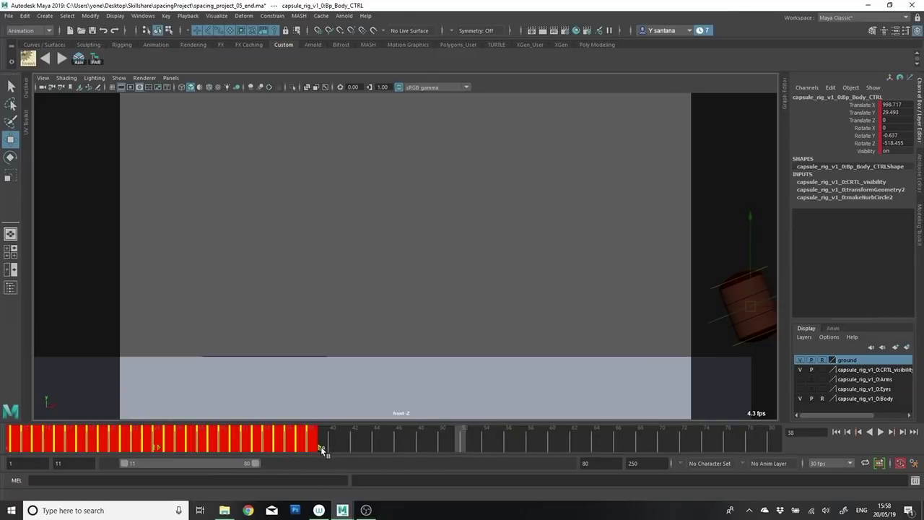
left_click_drag(321, 449, 527, 466, "shift")
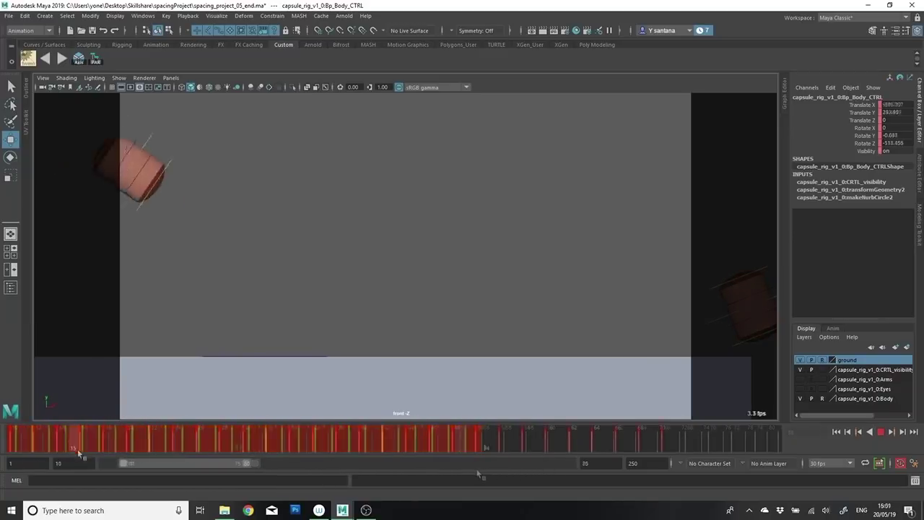
Step: Remove an in-between at frames 21 and 22 to place the first ground-contact keys on consecutive frames, and scrub to frame 27
mouse_move(77, 448)
left_mouse_down()
mouse_move(153, 455)
mouse_move(134, 437)
left_mouse_up()
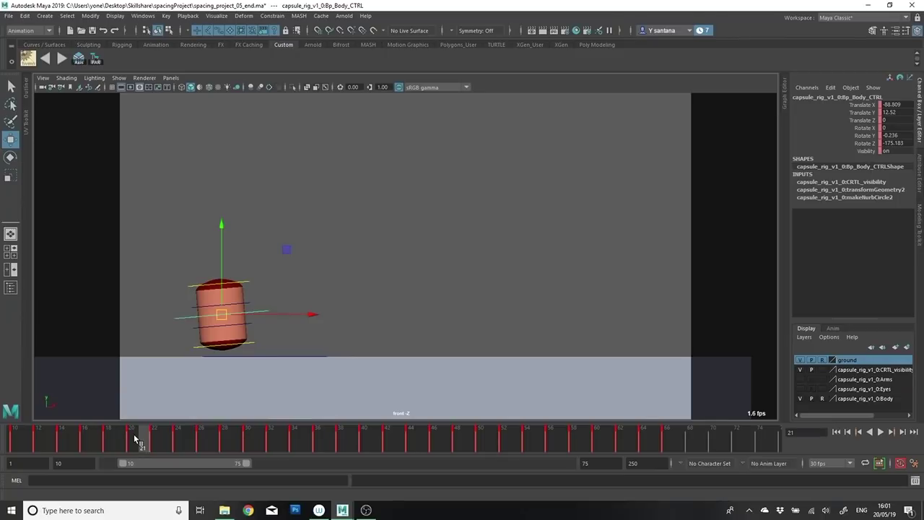
key("alt+minus")
left_click(154, 440)
key("alt+minus")
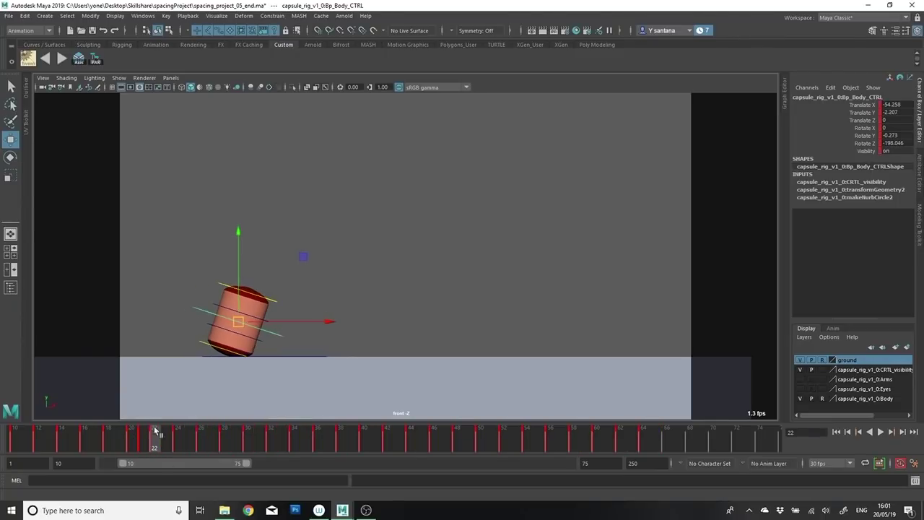
mouse_move(155, 430)
left_mouse_down()
mouse_move(433, 444)
mouse_move(514, 462)
mouse_move(361, 434)
mouse_move(36, 435)
mouse_move(423, 435)
mouse_move(621, 451)
mouse_move(46, 444)
mouse_move(145, 453)
mouse_move(123, 441)
mouse_move(211, 438)
left_mouse_up()
Step: Open the Graph Editor beside the viewport and frame all of the body control's curves
left_click_drag(781, 99, 453, 173)
left_click(865, 105)
left_click_drag(452, 206, 781, 96)
left_click(781, 96)
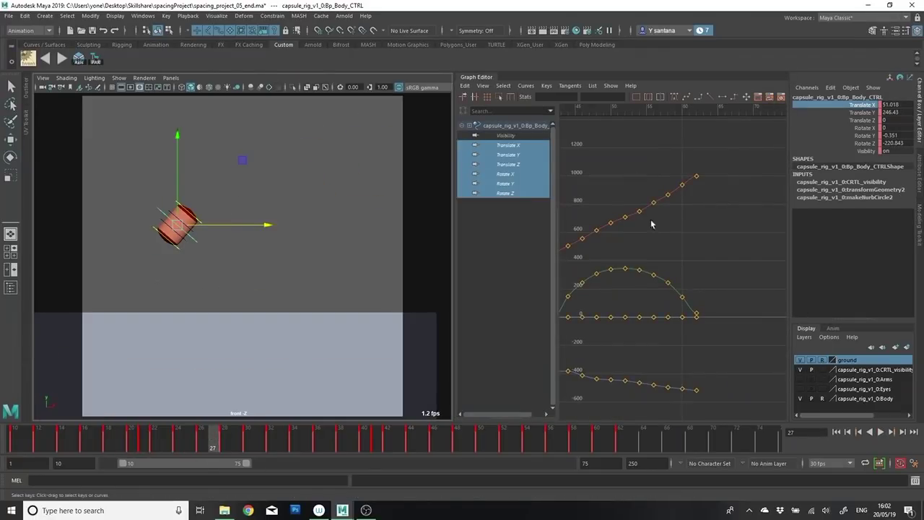
key("f")
Step: Examine the Translate Y, Translate Z, Translate X and Rotate Z curves one by one, and play the animation
left_click(540, 155)
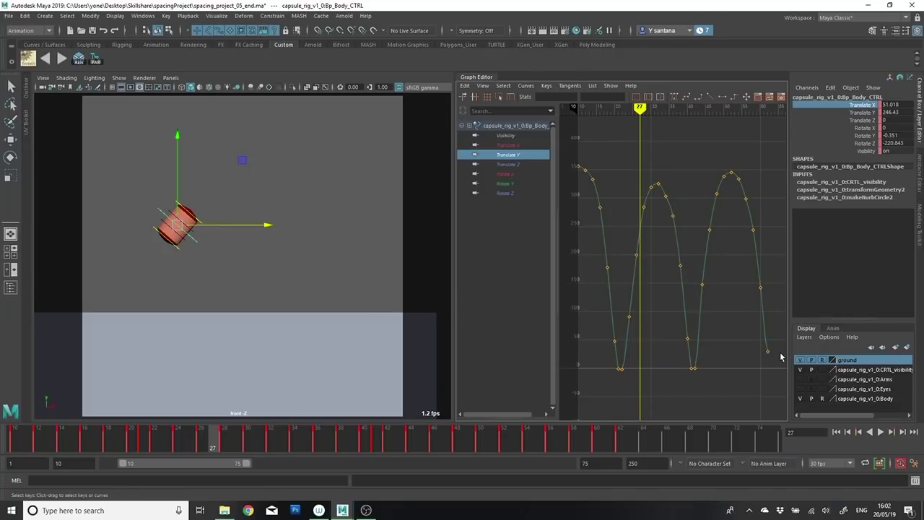
left_click(514, 164)
left_click(518, 144)
left_click(525, 154)
left_click(505, 192)
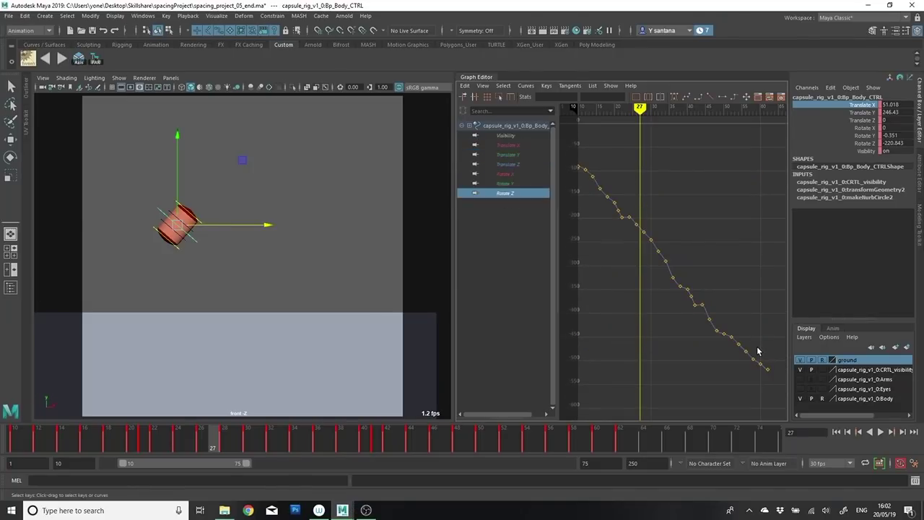
key("alt+v")
Step: Isolate the Translate Y curve and select and frame the first fall's keys from frame 10 to 24
left_click(508, 156)
left_click_drag(633, 380, 553, 158)
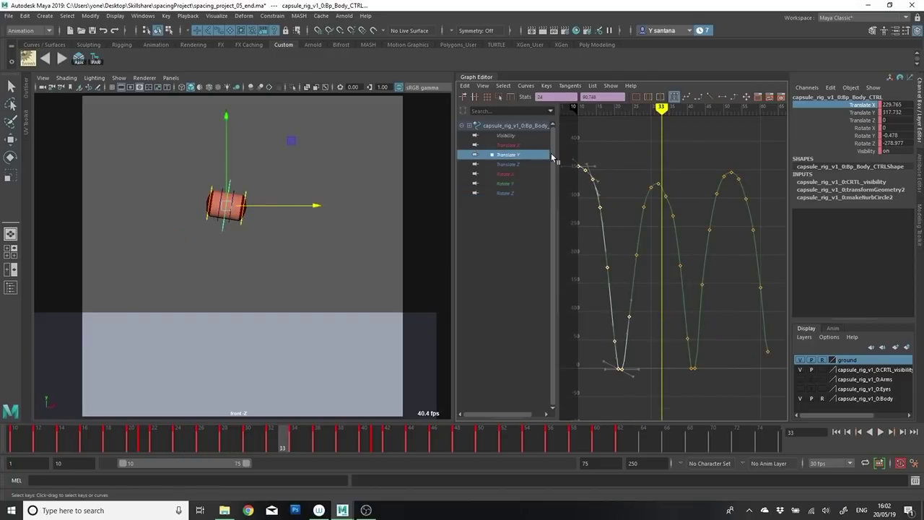
key("f")
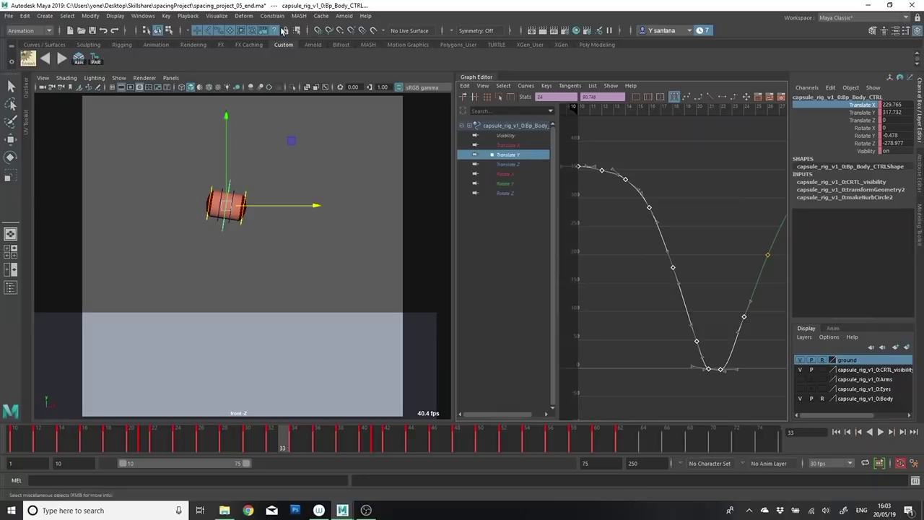
Step: Create an editable motion trail for the body control and scrub to frame 14
left_click(216, 15)
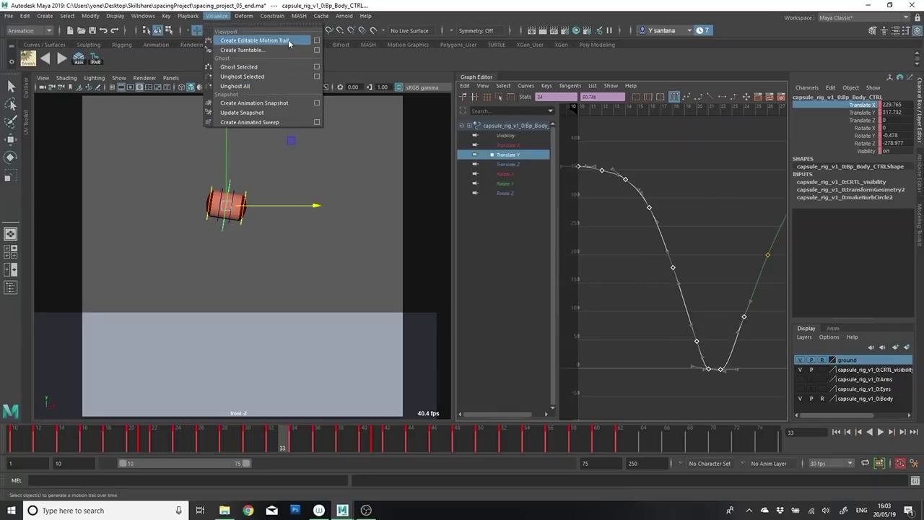
left_click(289, 41)
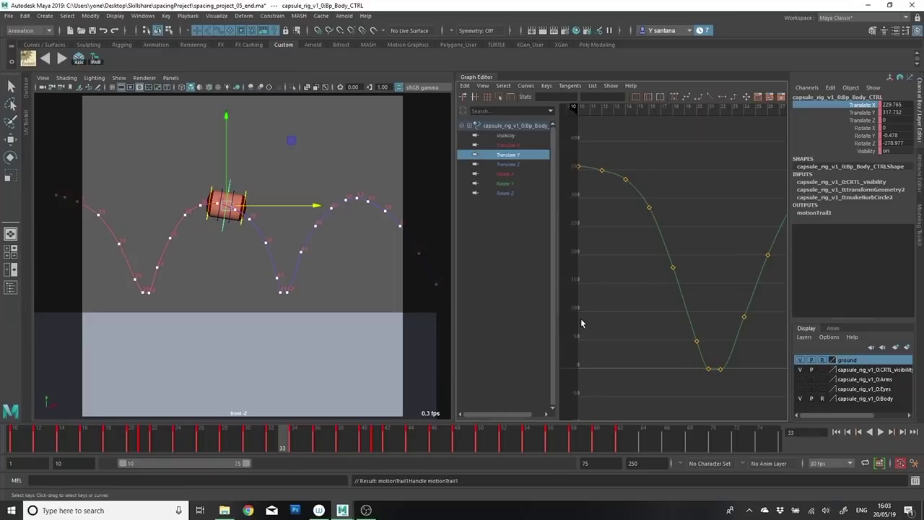
mouse_move(58, 439)
left_mouse_down()
mouse_move(21, 438)
mouse_move(61, 437)
left_mouse_up()
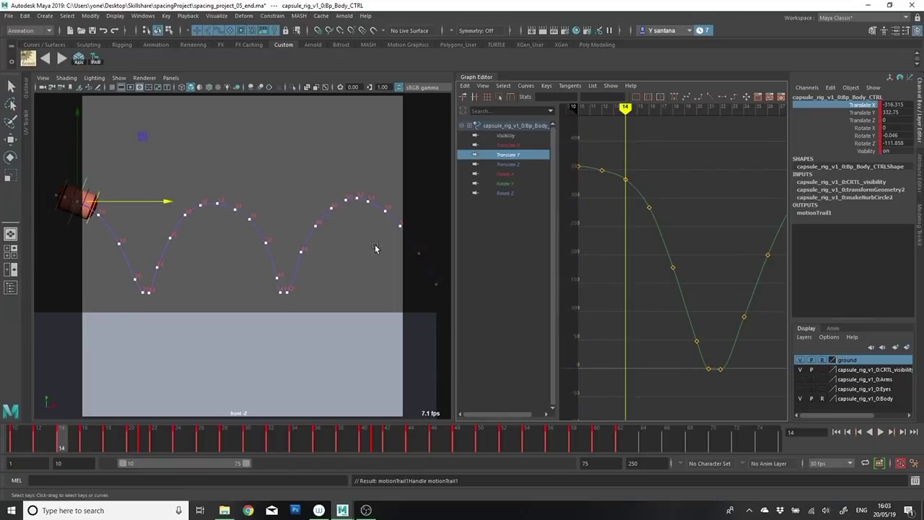
Step: Raise the Translate Y keys at frames 12 and 20 to smooth the arc of the first fall
left_click(602, 171)
left_click_drag(603, 172, 603, 169)
left_click(696, 341)
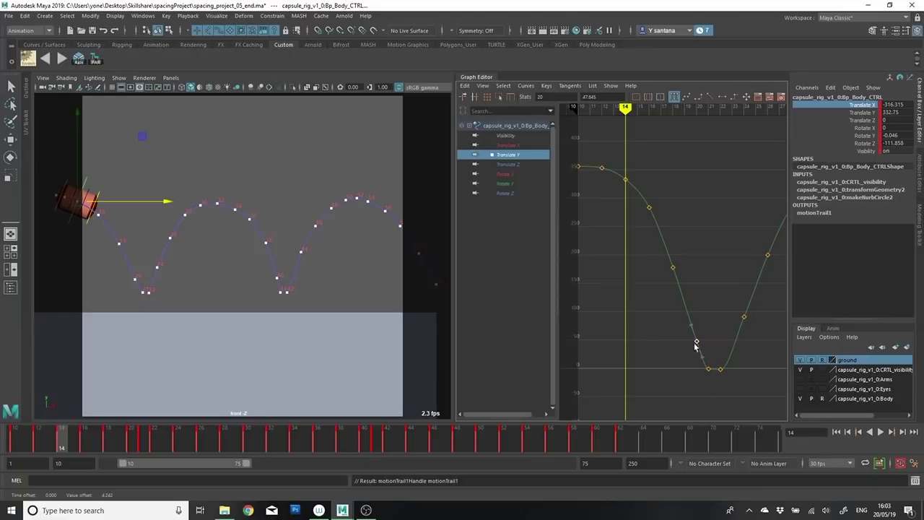
left_click_drag(680, 319, 687, 305)
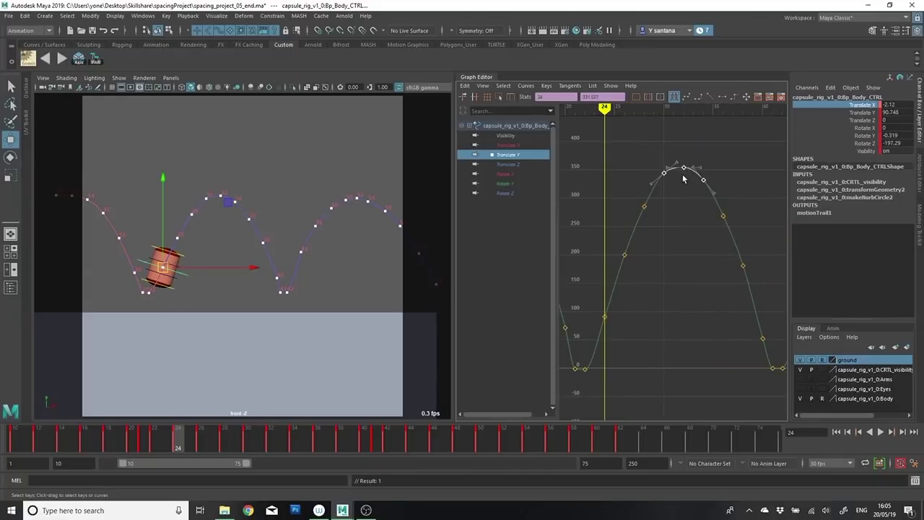
Step: Raise the second bounce's peak Translate Y keys at frames 30, 32 and 34, and nudge the frame 30 key down slightly
left_click_drag(684, 181, 684, 177)
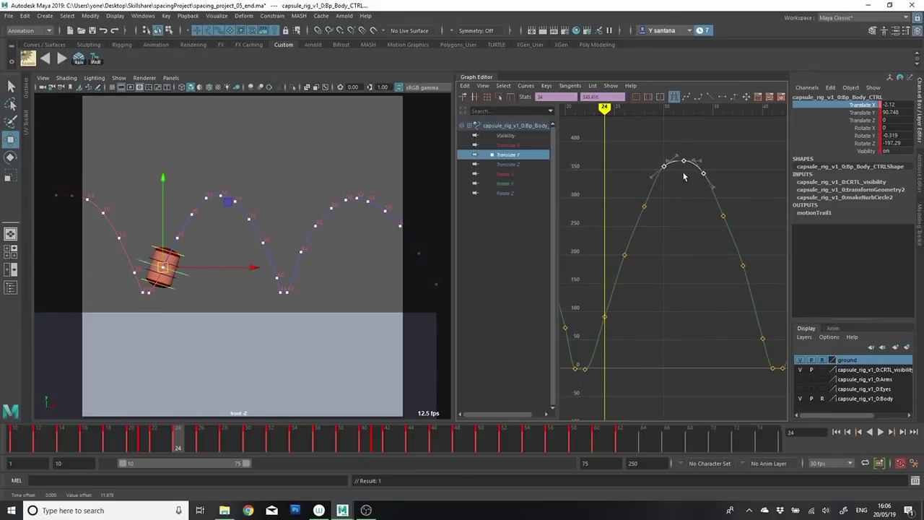
left_click(664, 167)
middle_click_drag(664, 168, 664, 169)
Step: Raise the Translate Y keys at frames 36 and 28 to round out both sides of the second bounce's peak
left_click(723, 216)
middle_click_drag(723, 216, 723, 208)
left_click(646, 208)
middle_click_drag(647, 210, 647, 204)
left_click(722, 207)
Step: Try to raise the Translate Y keys at frames 24, 26 and 28 along the second bounce's rise
left_click(625, 260)
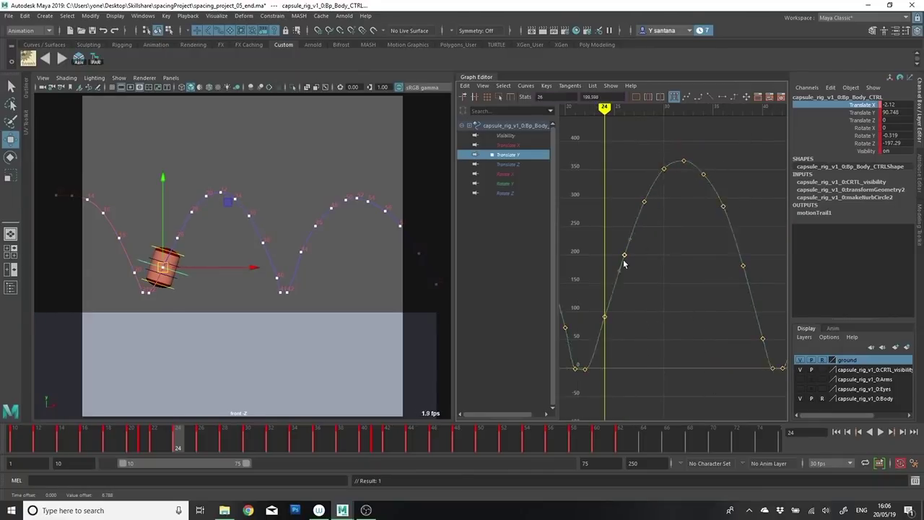
left_click(605, 318)
middle_click_drag(605, 316, 604, 305)
left_click(624, 255)
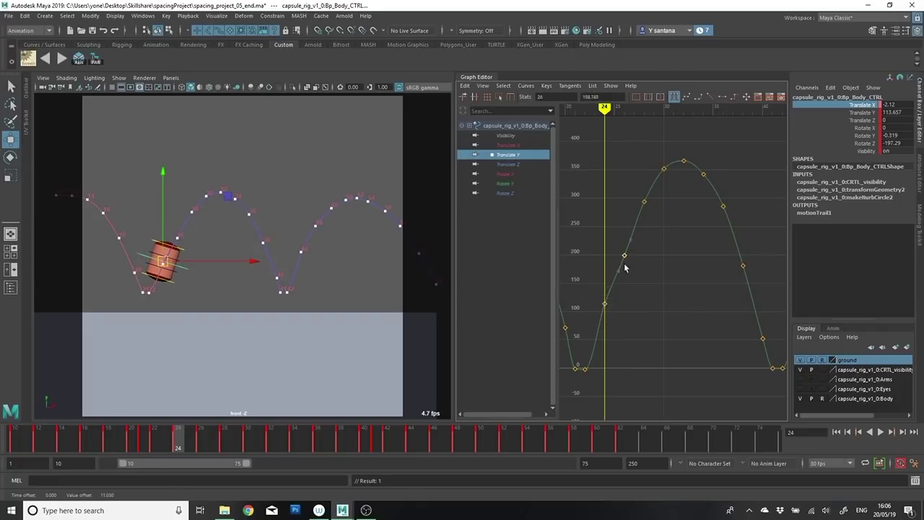
middle_click_drag(625, 256, 625, 249)
left_click(644, 201)
middle_click_drag(644, 202, 643, 195)
Step: Scrub through the first contact and undo the raised Translate Y keys on the second bounce's rise
left_click_drag(121, 437, 192, 465)
key("ctrl+z")
key("ctrl+z")
key("ctrl+z")
key("ctrl+z")
key("ctrl+z")
key("ctrl+z")
Step: Raise the Translate Y keys at frames 25 and 27 on the second bounce's rise, and scrub to the next ground contact
left_click(615, 256)
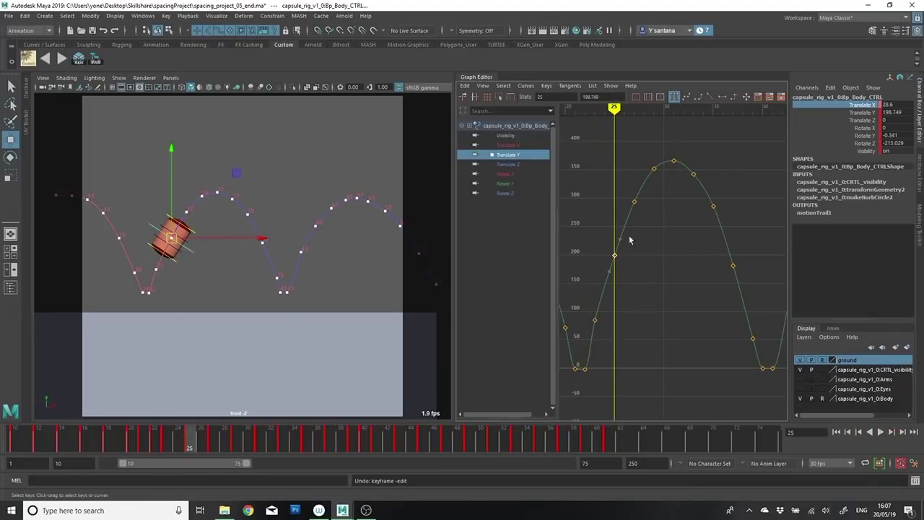
middle_click_drag(615, 255, 616, 238)
left_click(634, 202)
middle_click_drag(634, 201, 654, 166)
left_click(653, 169)
left_click_drag(268, 439, 284, 462)
left_click_drag(744, 148, 583, 332)
left_click_drag(282, 454, 360, 455)
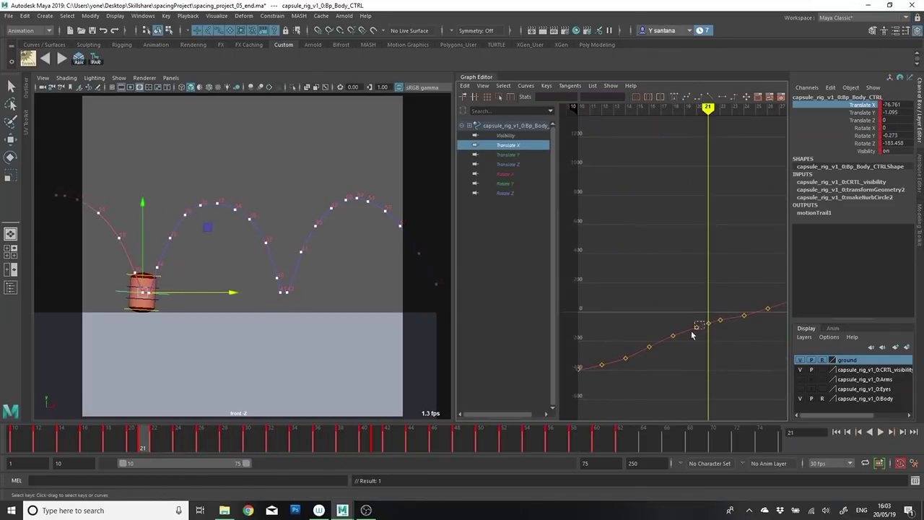
Step: Delete the Translate X keys from frame 12 to 20 and give the frame 10 and 21 keys linear tangents
left_click_drag(692, 335, 598, 384)
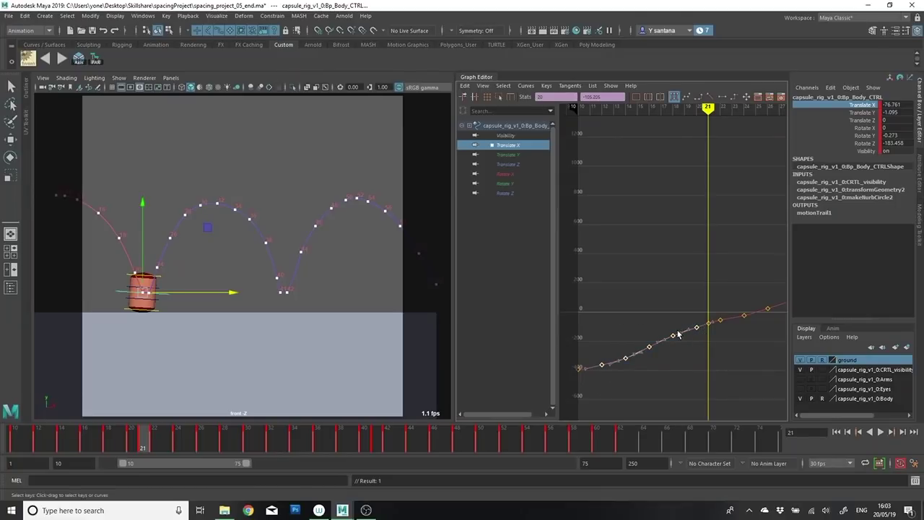
key("Delete")
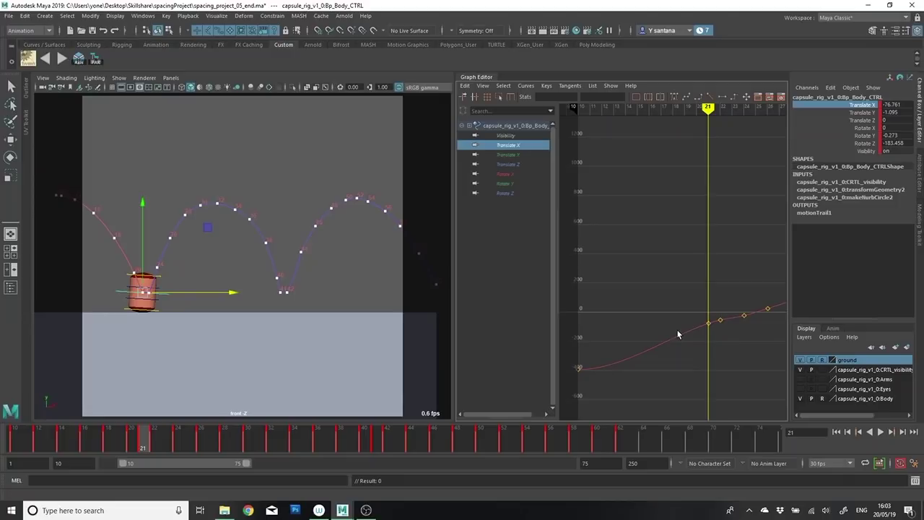
left_click_drag(713, 314, 563, 404)
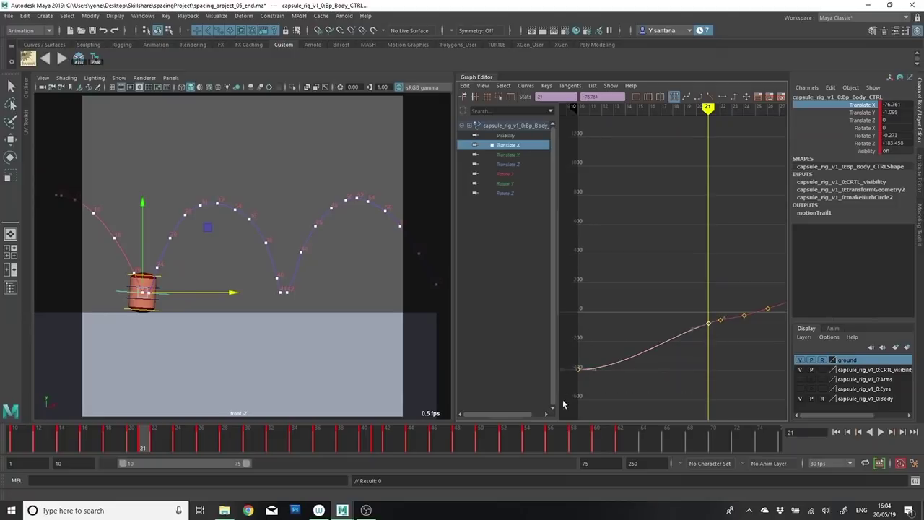
left_click(709, 96)
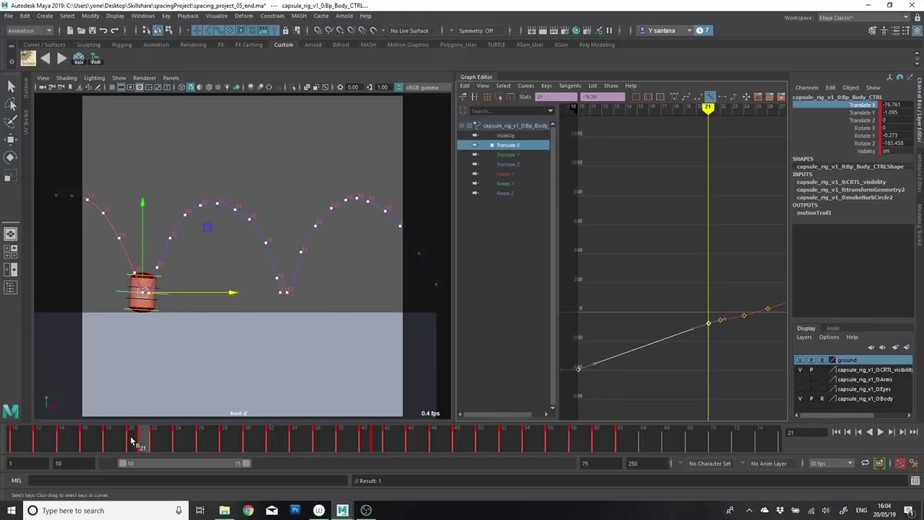
key("alt+v")
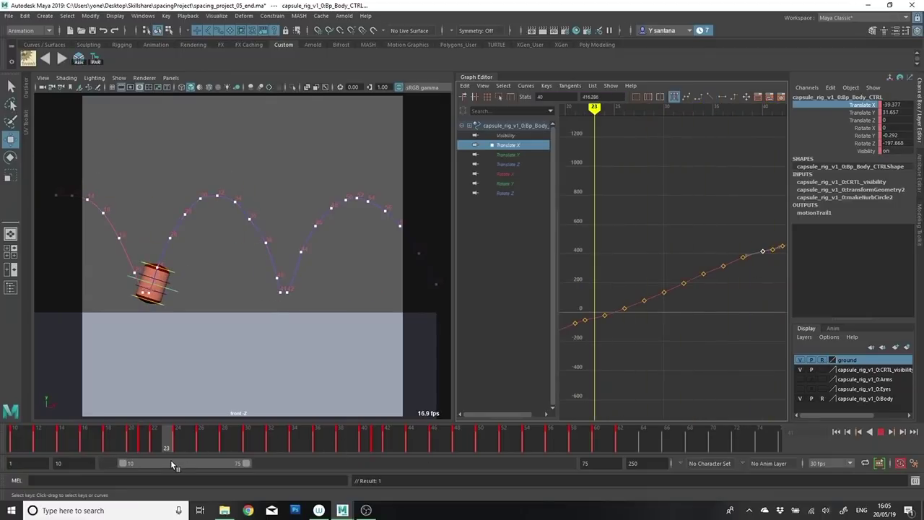
Step: Delete the Translate X keys from frame 24 to 38 to even the second bounce's forward travel, and switch to the Translate Y curve
key("alt+v")
mouse_move(607, 342)
left_mouse_down()
mouse_move(752, 251)
mouse_move(601, 329)
left_mouse_up()
key("Delete")
key("Delete")
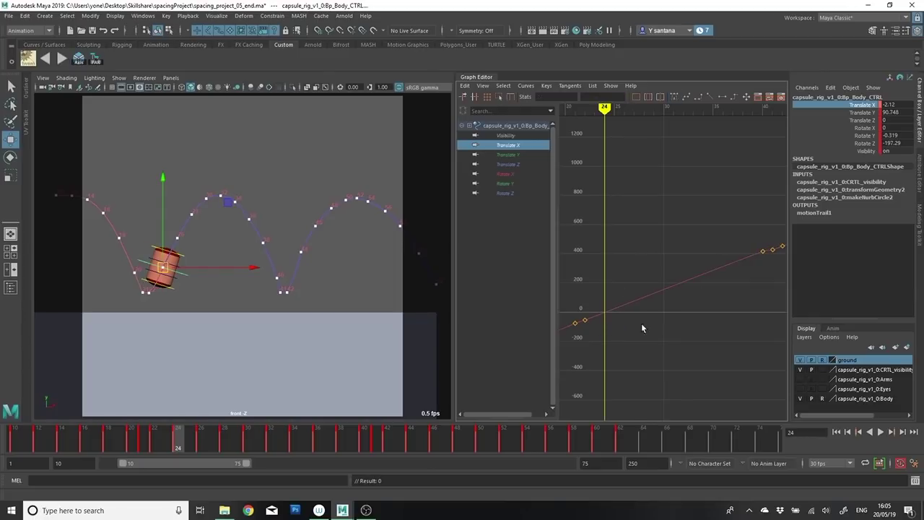
left_click_drag(763, 249, 586, 333)
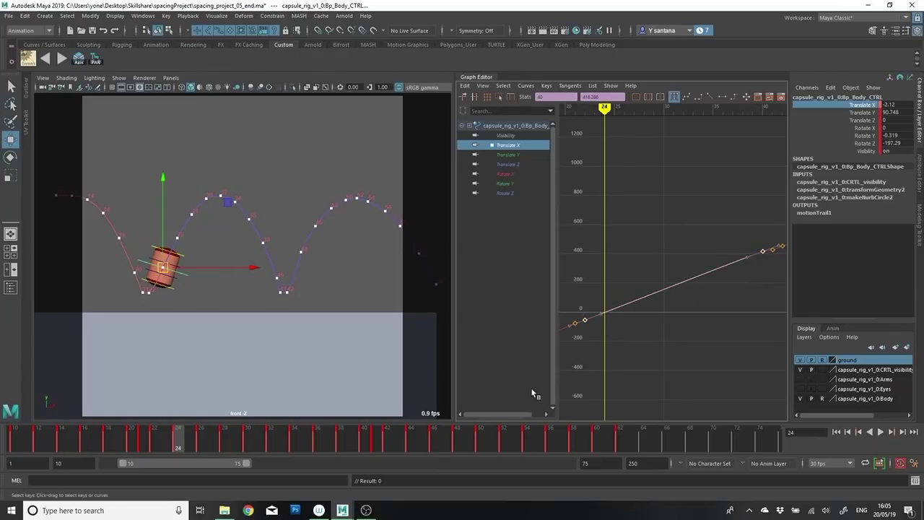
left_click(523, 153)
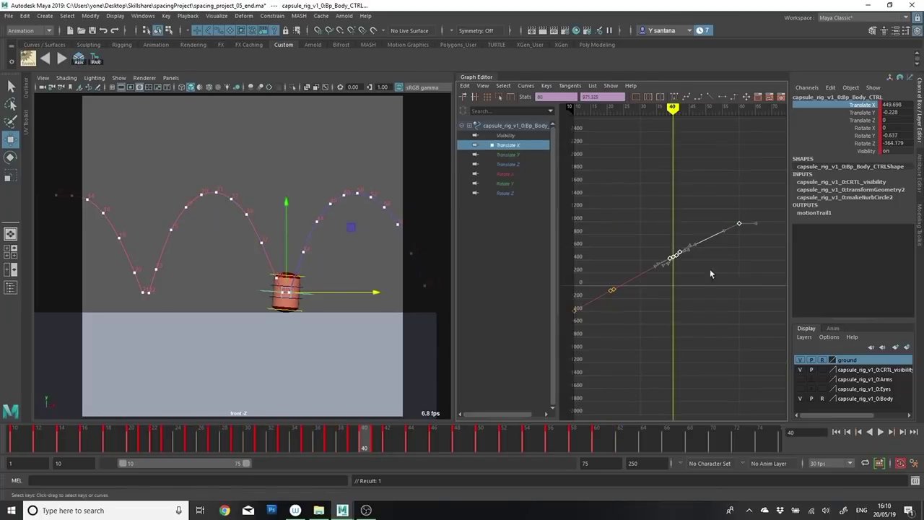
Step: Raise the last Translate X key at frame 60, undo the stray key edits, and scrub to frame 33
left_click_drag(751, 210, 730, 227)
middle_click_drag(738, 223, 738, 218, "shift")
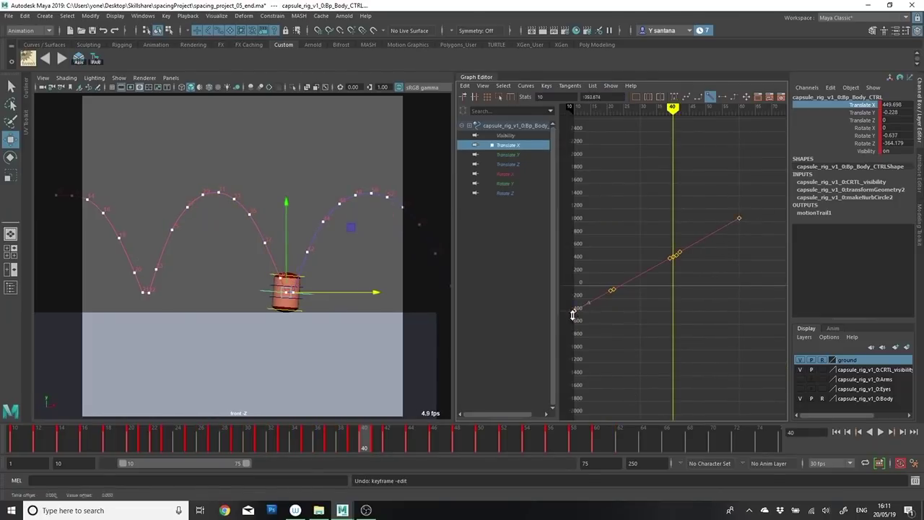
mouse_move(346, 433)
left_mouse_down()
mouse_move(75, 439)
mouse_move(112, 430)
left_mouse_up()
key("ctrl+z")
key("ctrl+z")
mouse_move(260, 446)
left_mouse_down()
mouse_move(206, 448)
mouse_move(287, 435)
left_mouse_up()
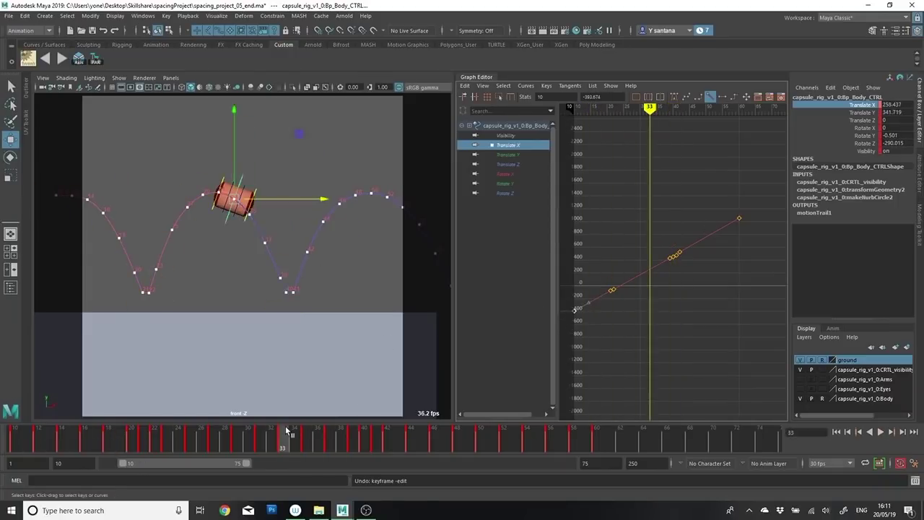
Step: Lower the first Translate X key at frame 10 to about -417 and return the timeline to frame 10
middle_click_drag(572, 311, 599, 292, "alt")
right_click_drag(599, 292, 736, 290, "alt")
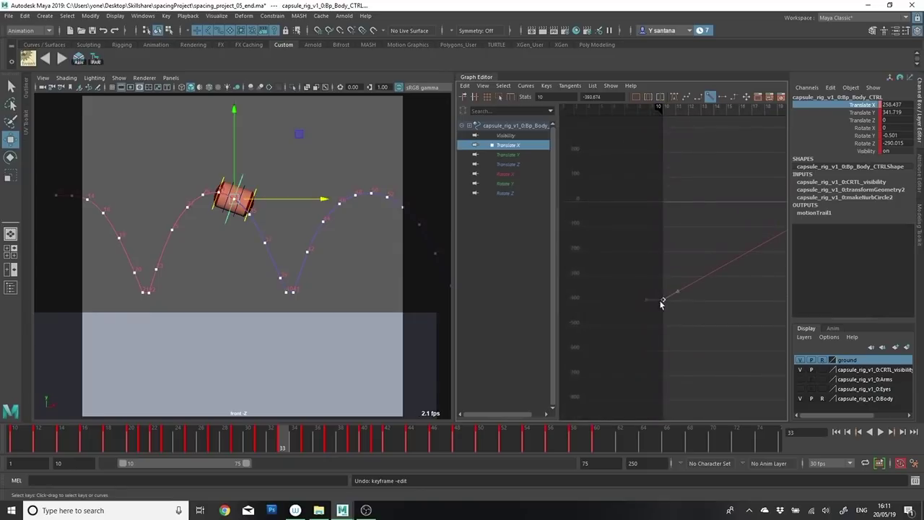
middle_click_drag(661, 302, 661, 308)
left_click_drag(24, 446, 1, 453)
Step: Play the animation to review the corrected bounces and horizontal spacing
key("alt+v")
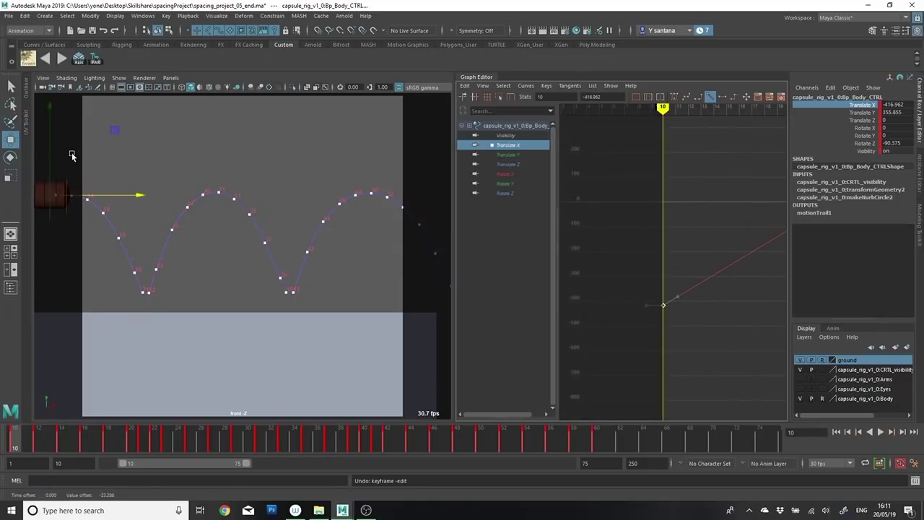
key("alt+v")
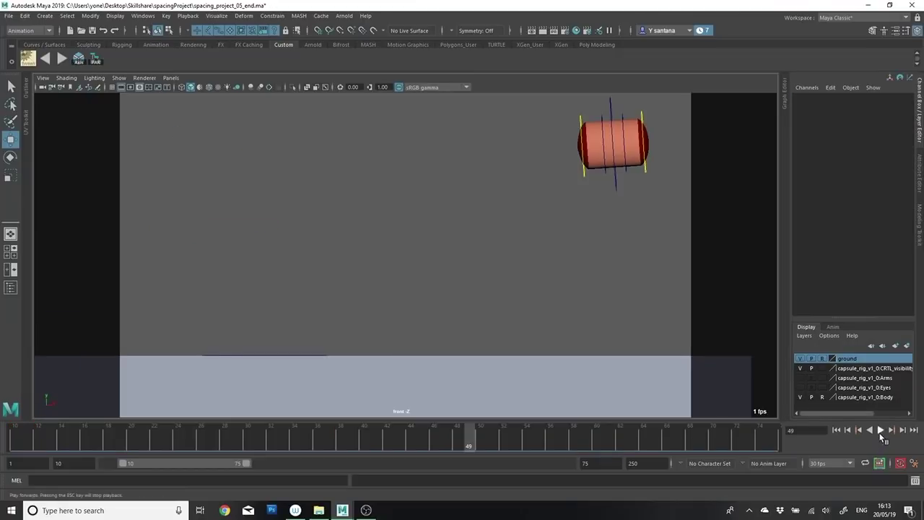
left_click(879, 433)
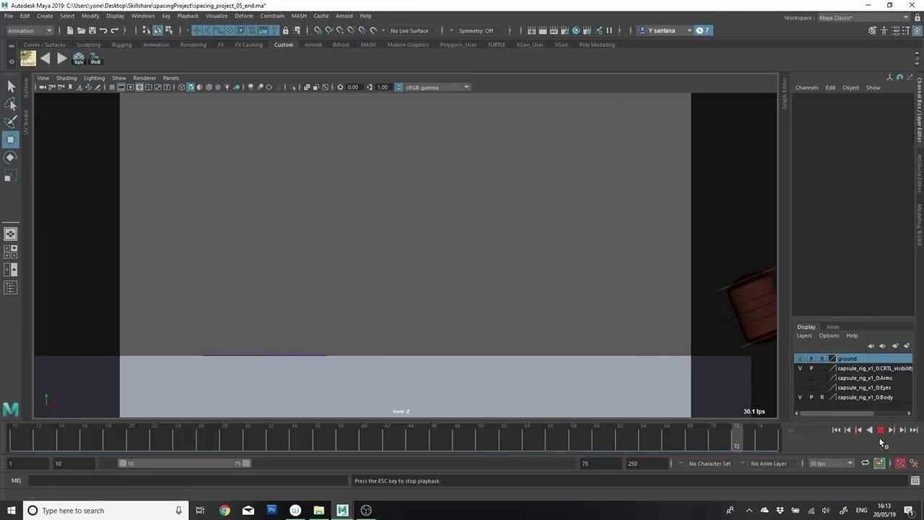